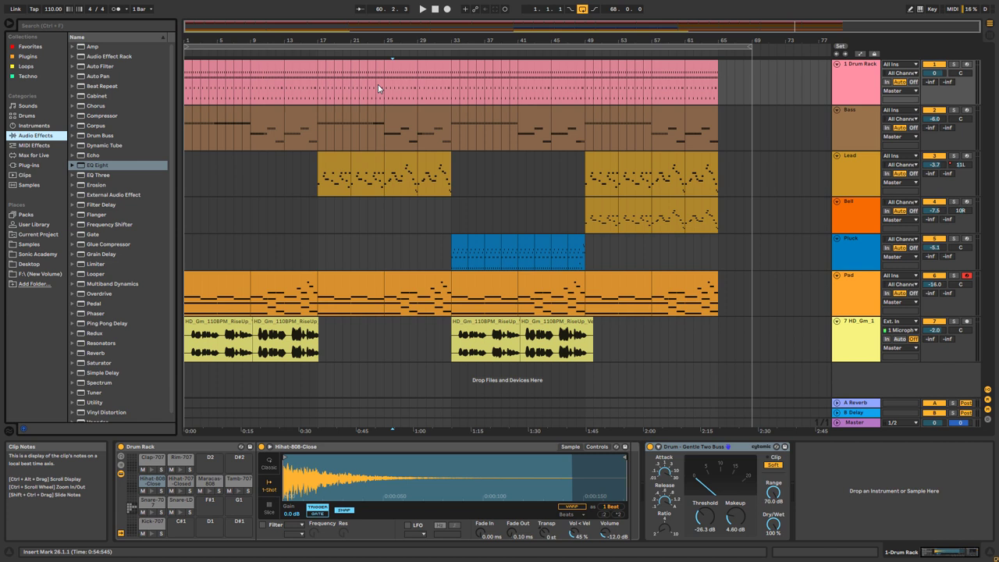
Play back the arrangement from bar 26, restart it from the beginning to hear the song, and stop
{"action": "key", "text": "space"}
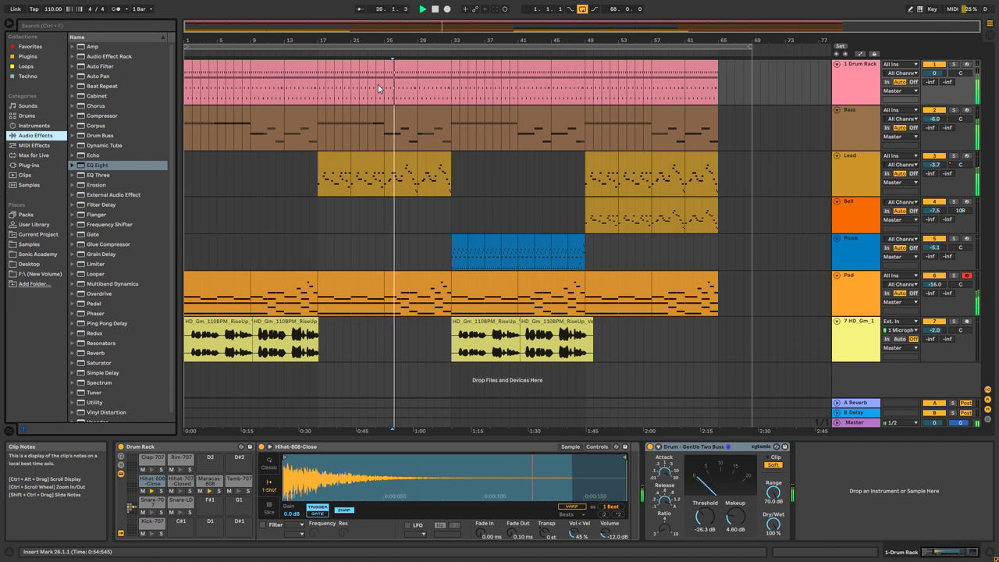
{"action": "double_click", "coordinate": [436, 11]}
{"action": "key", "text": "space"}
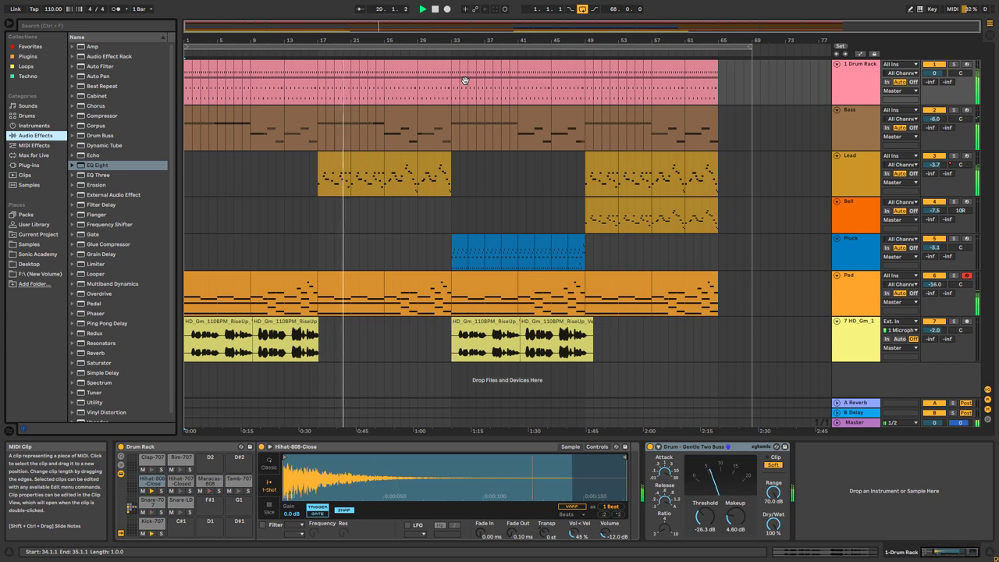
{"action": "key", "text": "space"}
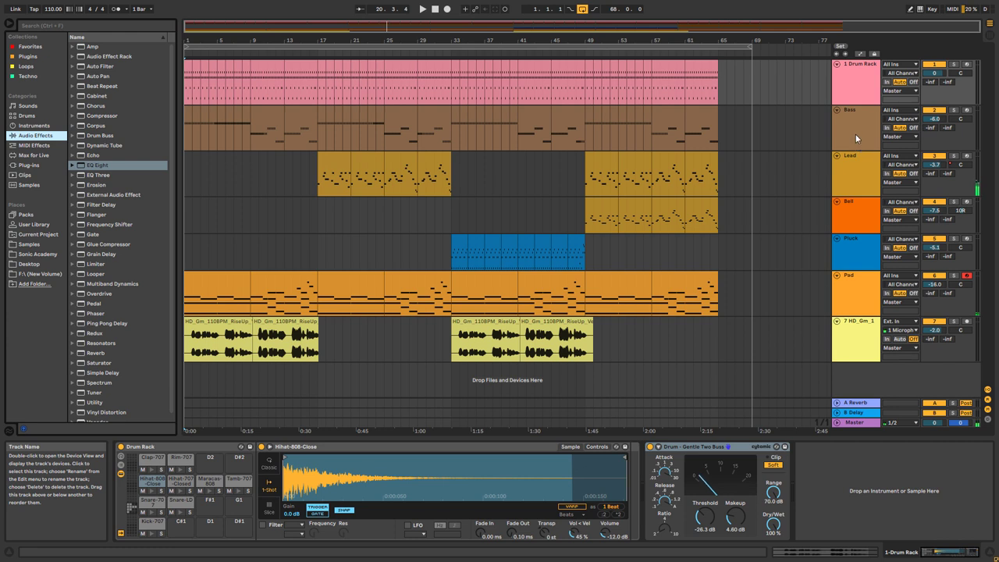
Widen the browser, expand the Drum Machines pack's Kick samples and preview Kick-707.aif for the Drum Rack track
{"action": "left_click", "coordinate": [861, 68]}
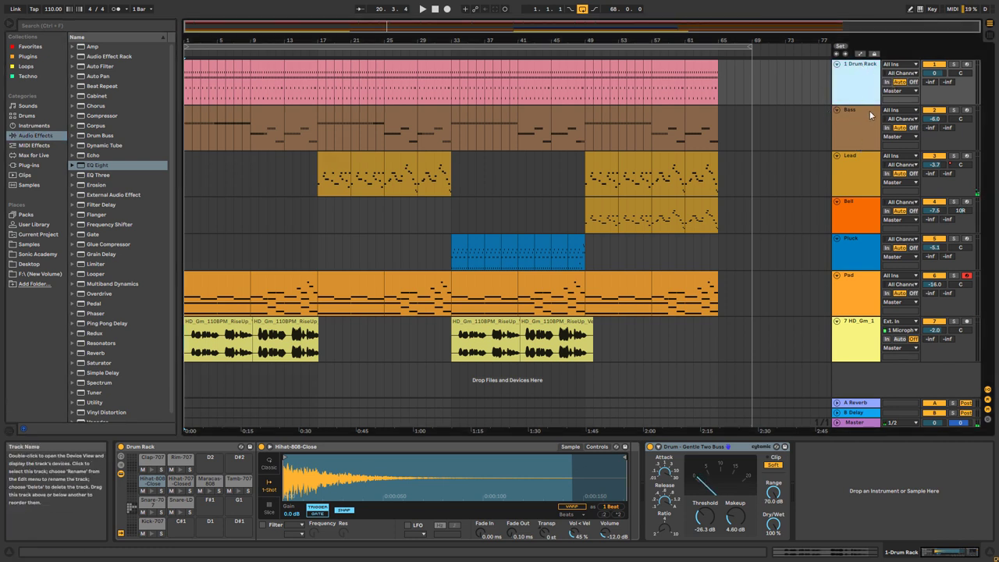
{"action": "left_click", "coordinate": [24, 214]}
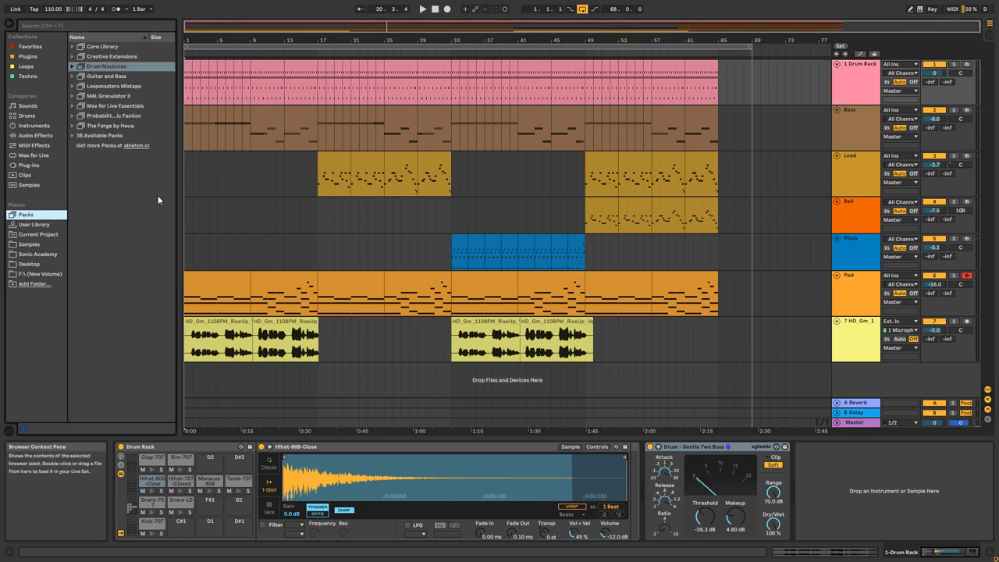
{"action": "left_click_drag", "start_coordinate": [179, 193], "coordinate": [232, 193]}
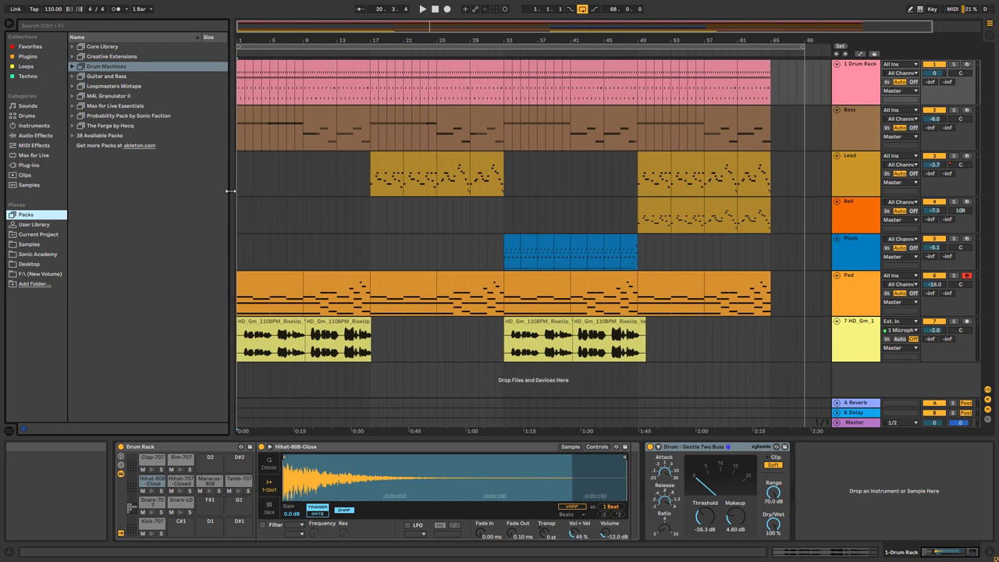
{"action": "left_click", "coordinate": [72, 66]}
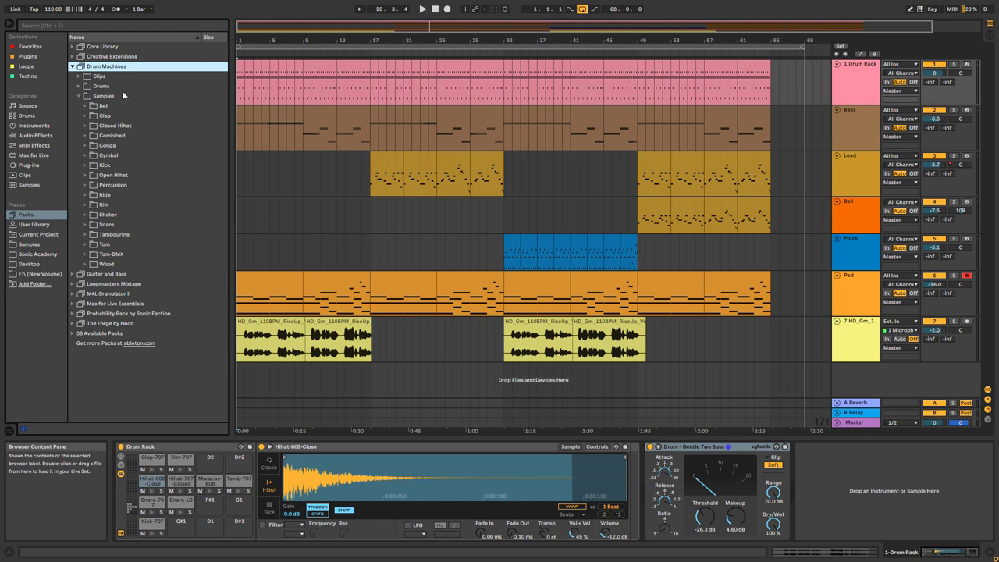
{"action": "left_click", "coordinate": [85, 166]}
{"action": "left_click", "coordinate": [118, 196]}
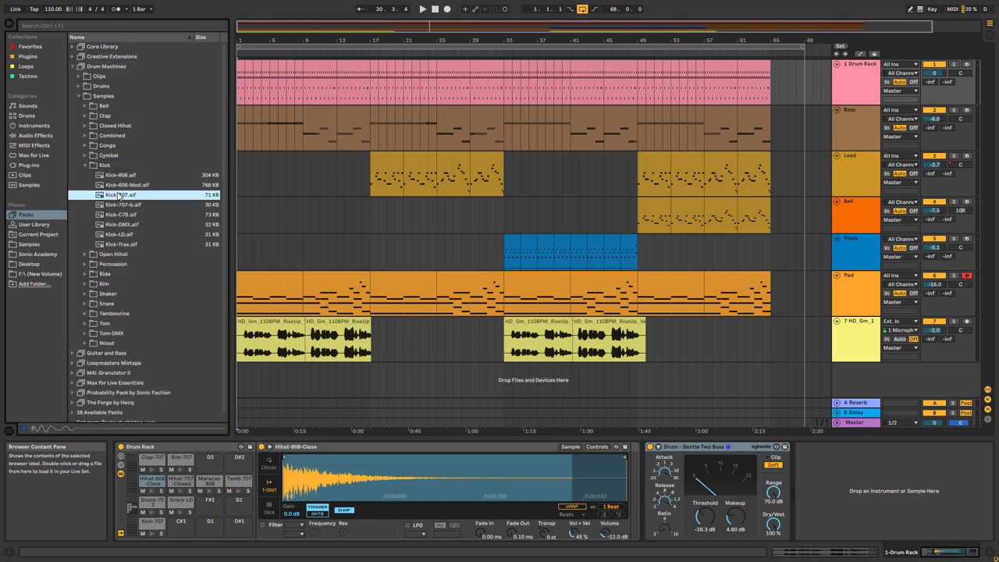
{"action": "left_click", "coordinate": [85, 165]}
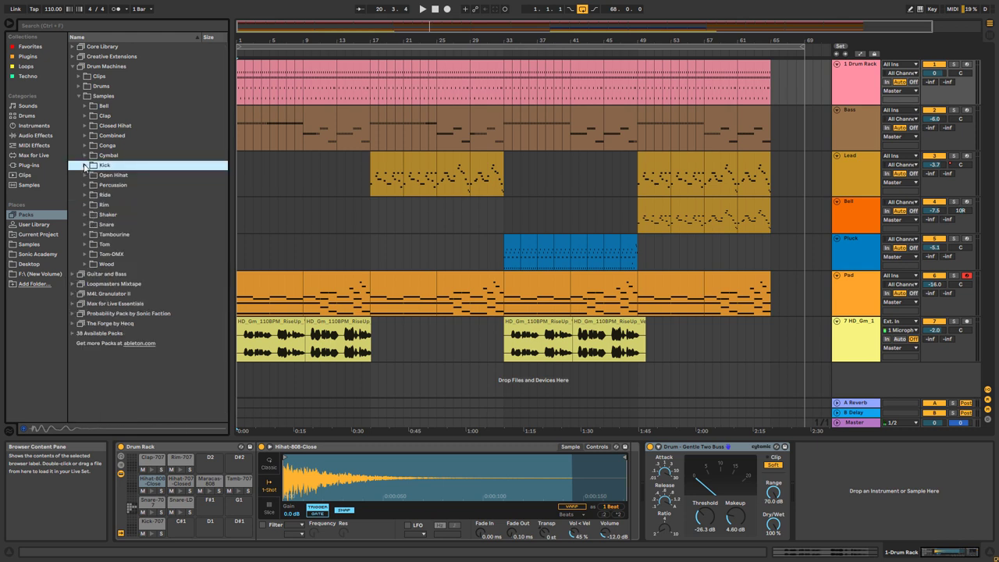
Audition the Snare-707, Hihat-808-Close and Maracas-808 pads of the Drum Rack
{"action": "left_click", "coordinate": [153, 513]}
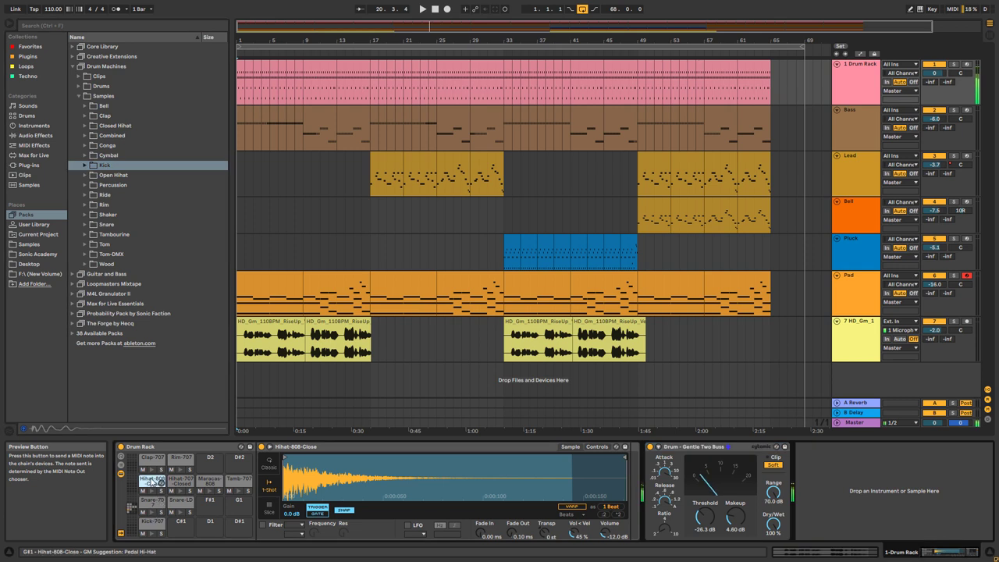
{"action": "key", "text": "space"}
{"action": "key", "text": "space"}
{"action": "left_click", "coordinate": [151, 492]}
{"action": "left_click", "coordinate": [151, 492]}
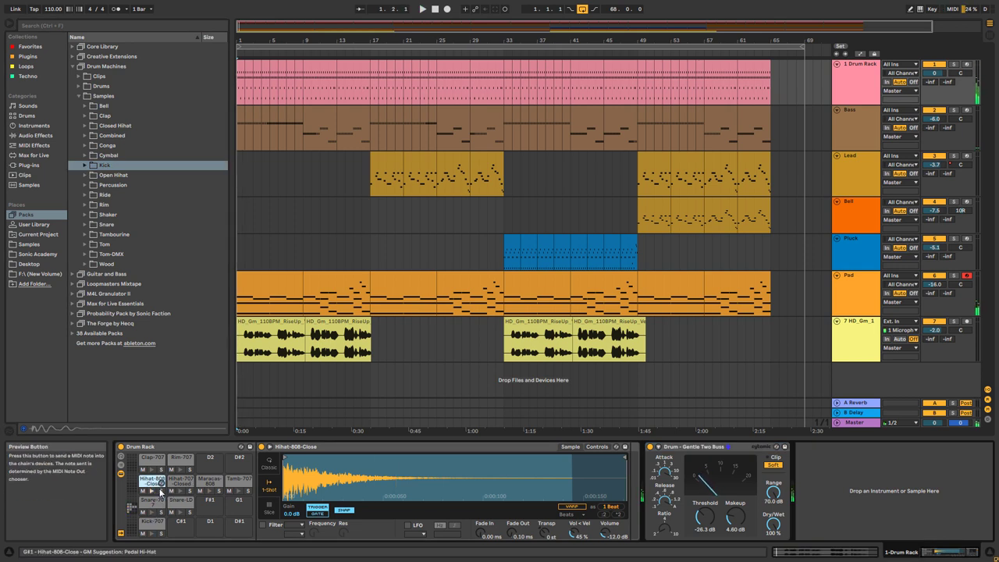
{"action": "left_click", "coordinate": [209, 492]}
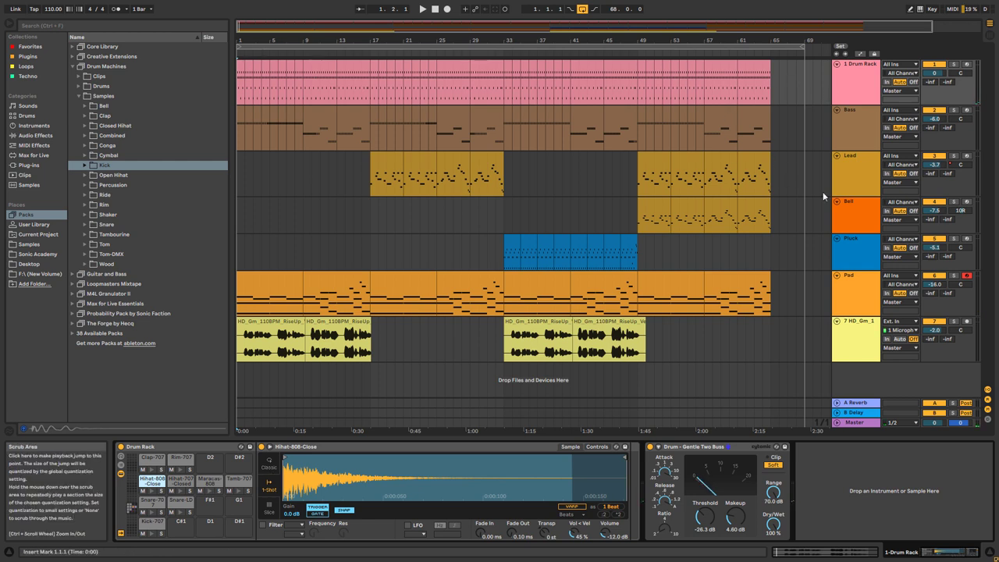
Open the notes of the first Drum Rack clip and enlarge the note editor to show all drum lanes
{"action": "left_click", "coordinate": [240, 66]}
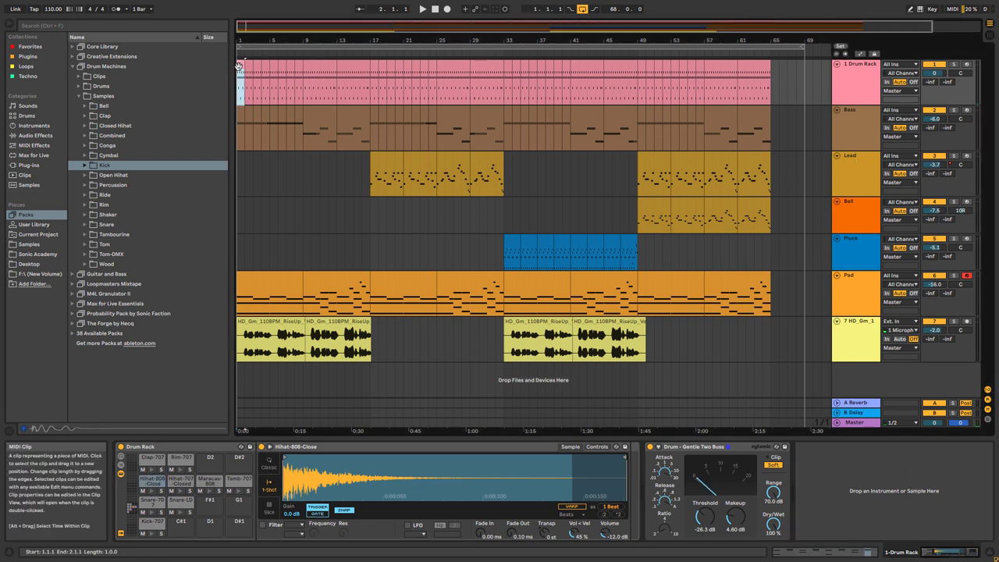
{"action": "left_click", "coordinate": [820, 553]}
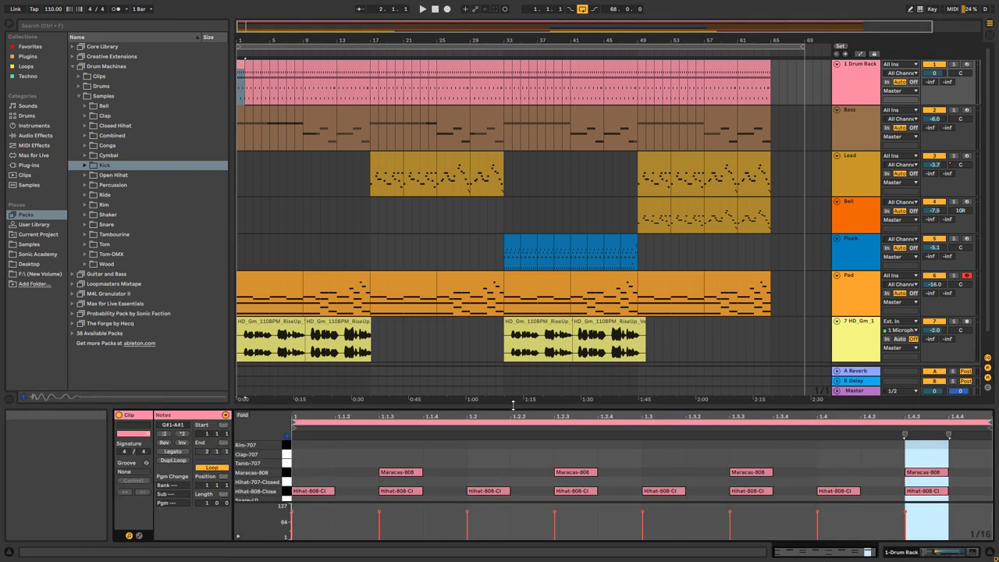
{"action": "left_click_drag", "start_coordinate": [511, 400], "coordinate": [503, 246]}
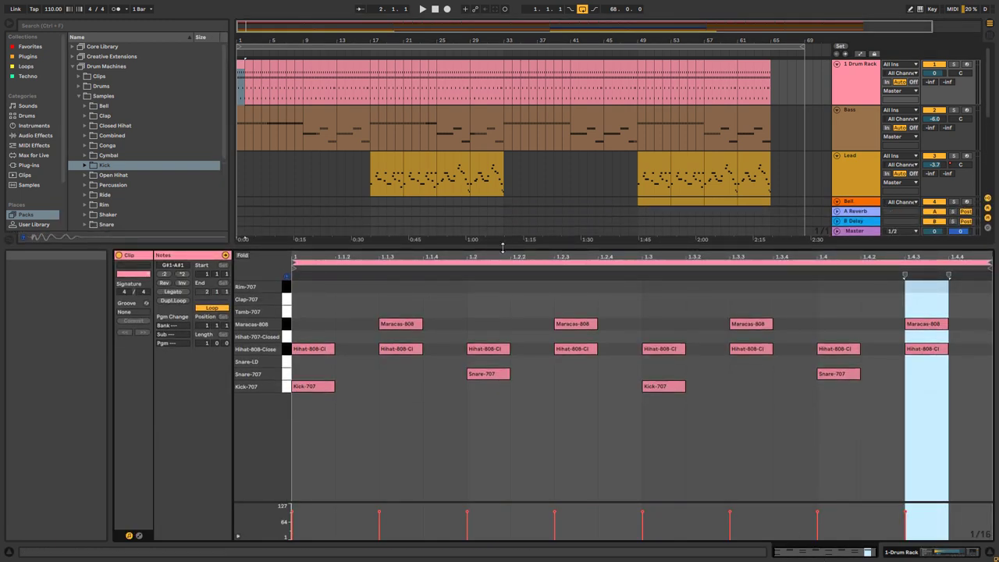
Audition the Kick-707, Snare-707, Hihat-808-Close and Maracas-808 lanes in the drum clip
{"action": "left_click", "coordinate": [286, 386]}
{"action": "left_click", "coordinate": [287, 373]}
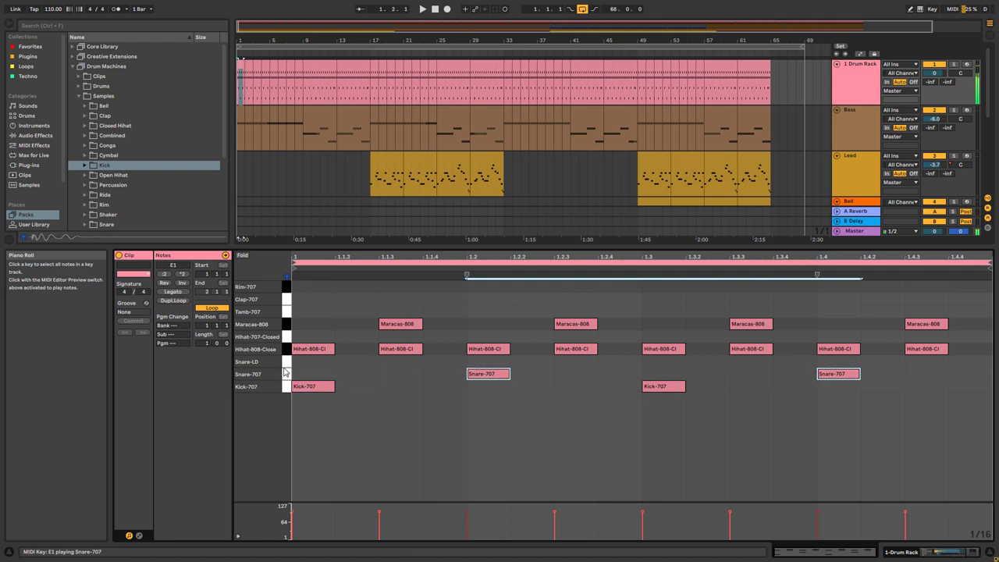
{"action": "left_click", "coordinate": [287, 349]}
{"action": "left_click", "coordinate": [286, 324]}
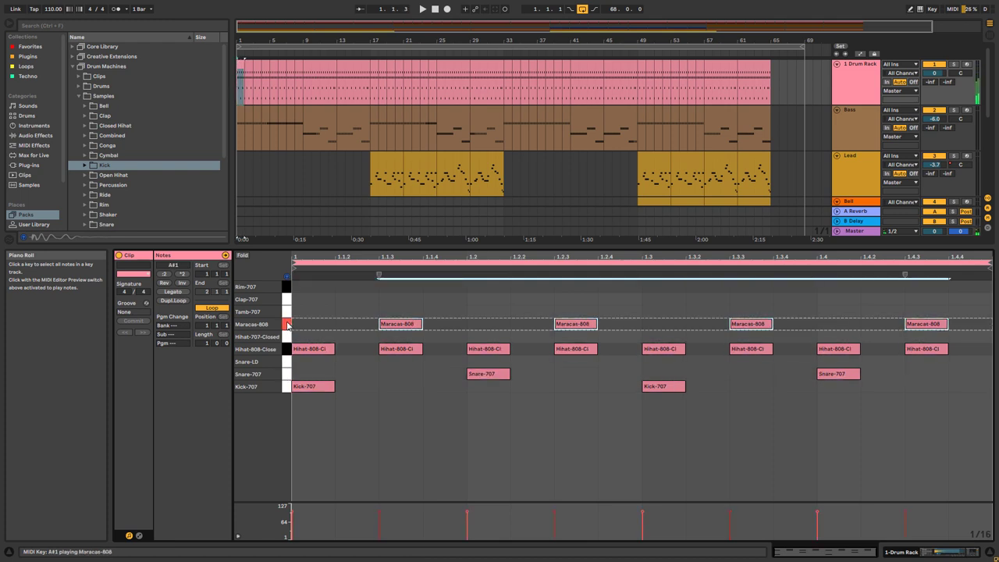
Narrow the browser, unfold the Drum Rack's chains in Session View and show the Kick-707 chain's devices
{"action": "left_click", "coordinate": [919, 553]}
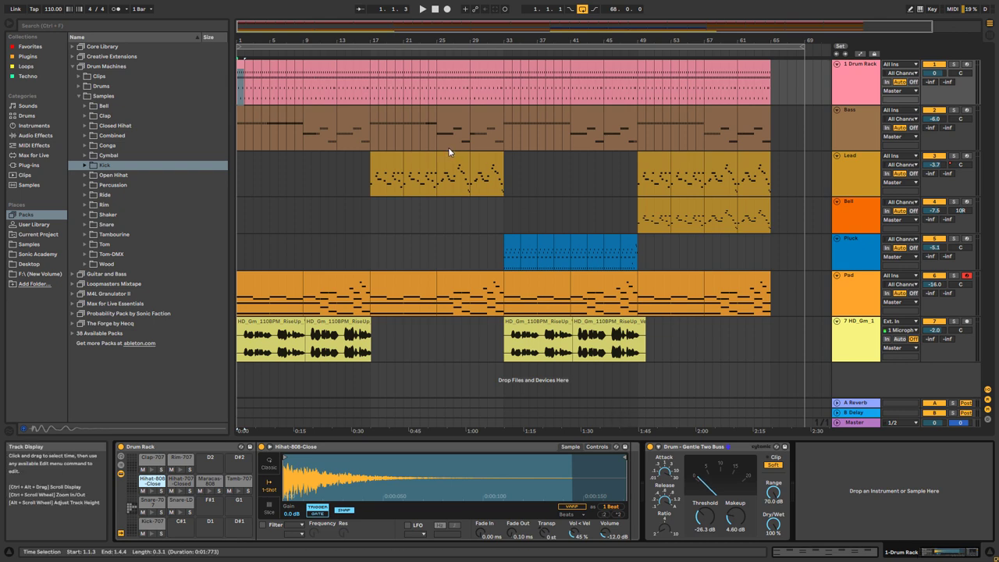
{"action": "left_click_drag", "start_coordinate": [232, 114], "coordinate": [195, 115]}
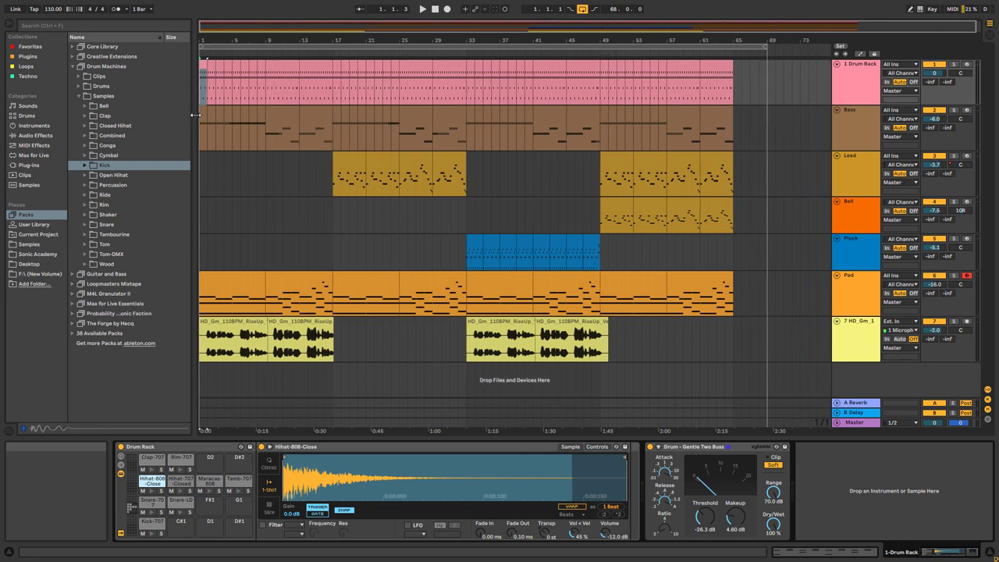
{"action": "key", "text": "Tab"}
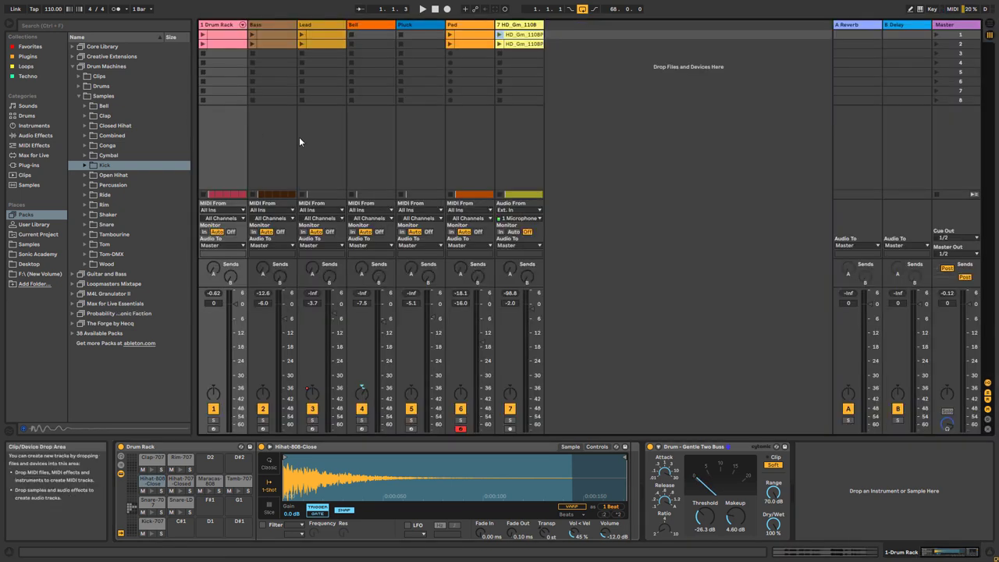
{"action": "left_click", "coordinate": [243, 27]}
{"action": "left_click", "coordinate": [272, 44]}
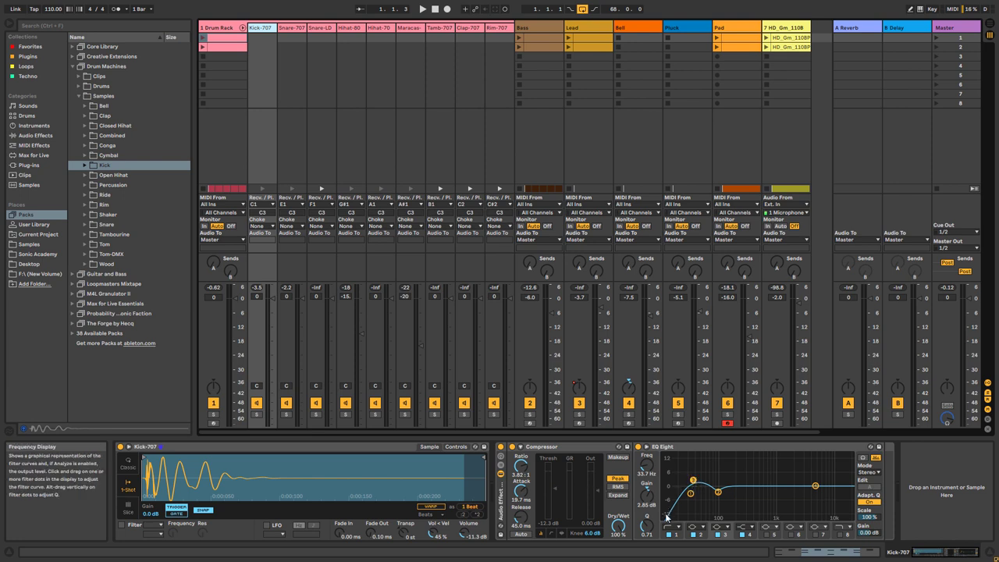
Examine the kick's EQ Eight boost and compare the soloed kick with its effect rack bypassed and re-enabled
{"action": "left_click", "coordinate": [694, 482]}
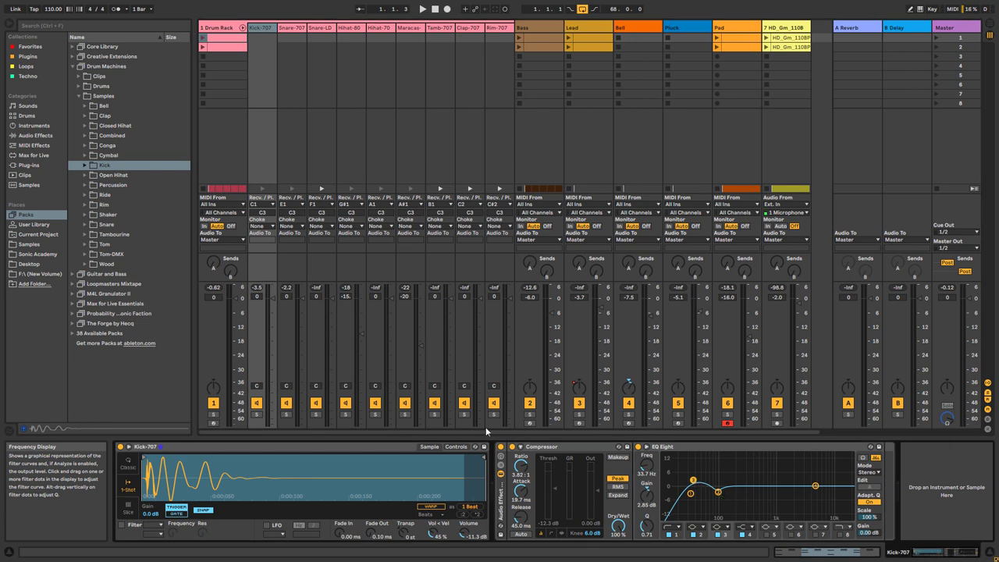
{"action": "key", "text": "space"}
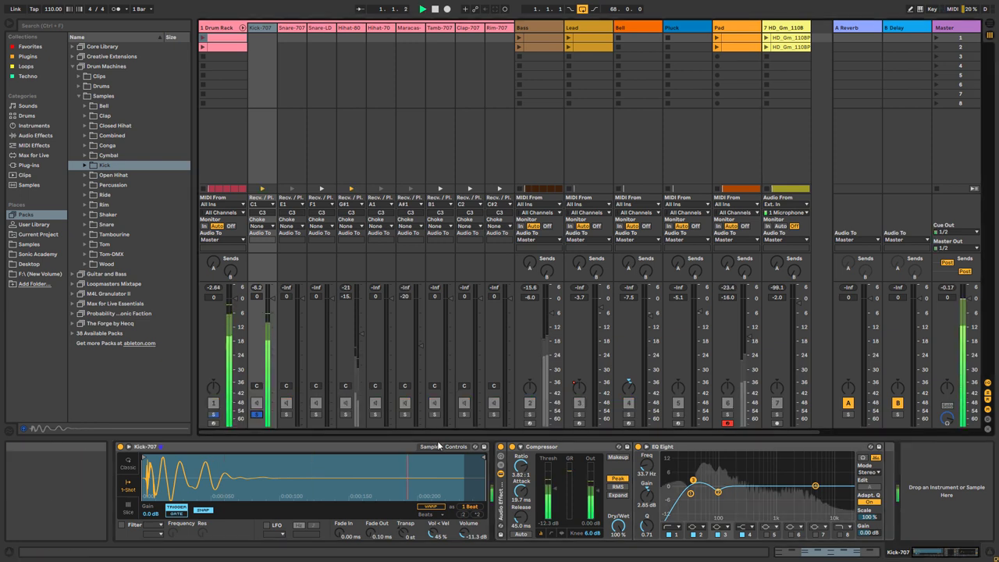
{"action": "left_click", "coordinate": [501, 448]}
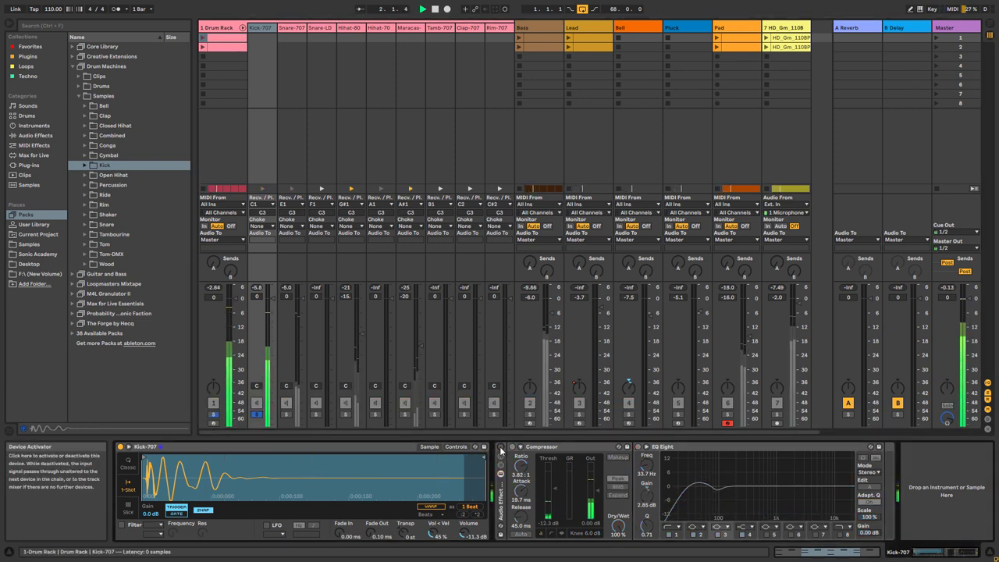
{"action": "left_click", "coordinate": [501, 448]}
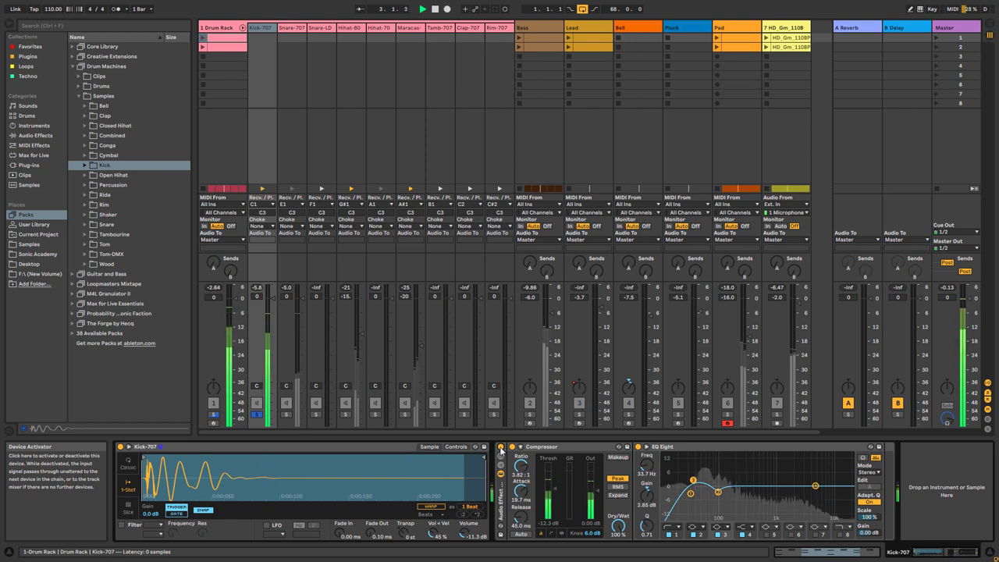
{"action": "key", "text": "space"}
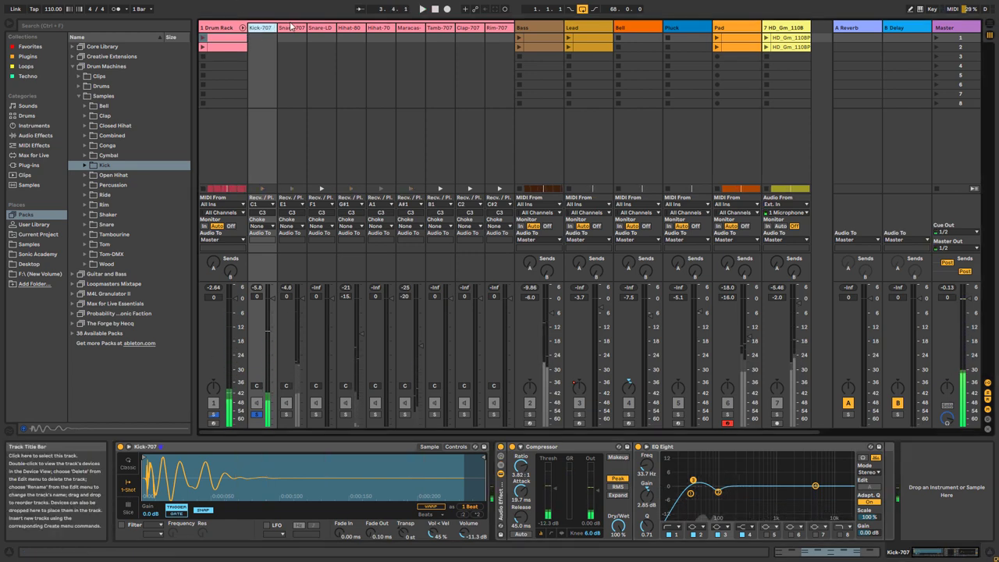
Show the Snare-707 chain's devices and examine its ValhallaVintageVerb reverb, Compressor and EQ Eight settings
{"action": "left_click", "coordinate": [291, 27]}
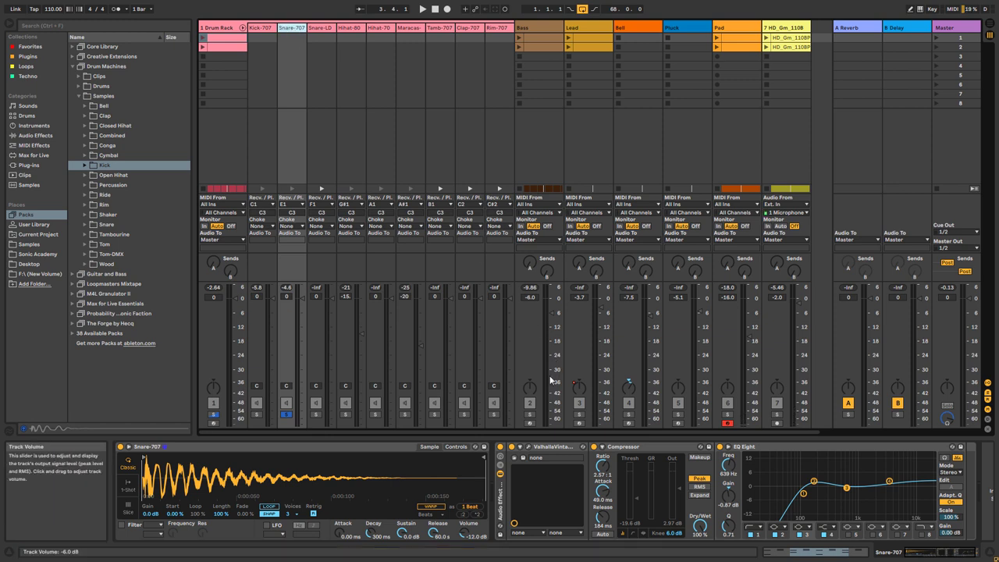
{"action": "left_click", "coordinate": [528, 448]}
{"action": "left_click_drag", "start_coordinate": [677, 62], "coordinate": [505, 54]}
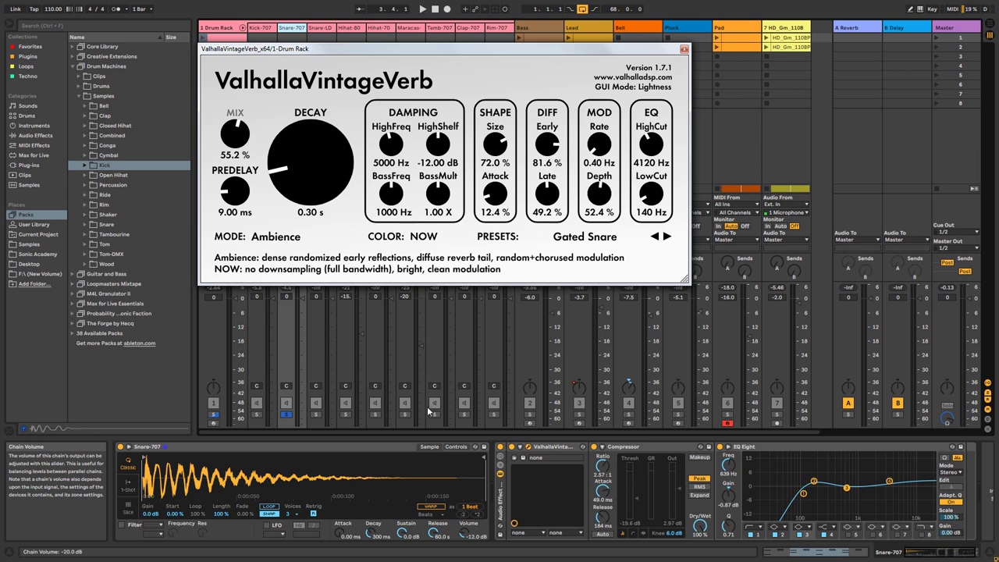
{"action": "left_click", "coordinate": [632, 450]}
{"action": "left_click", "coordinate": [768, 451]}
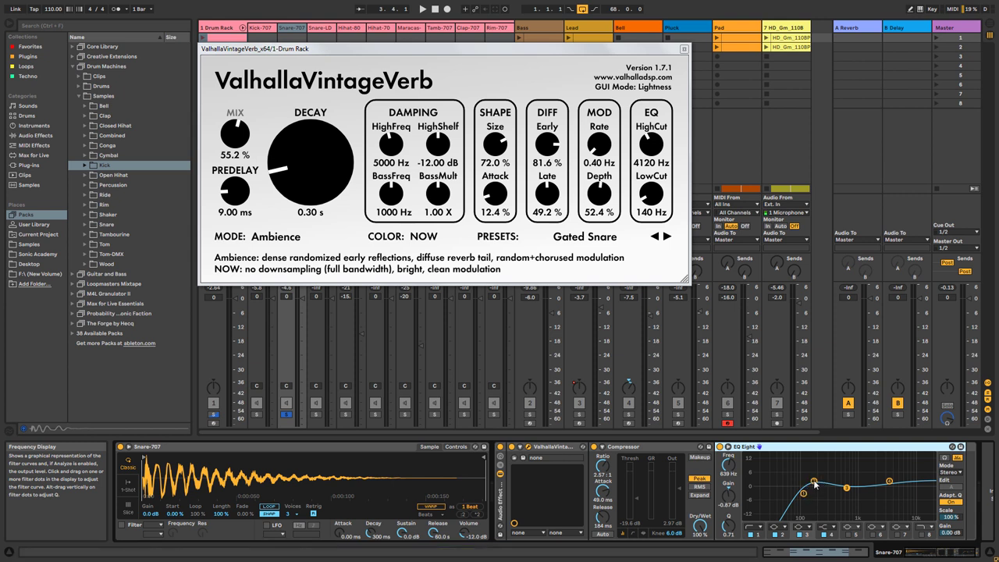
{"action": "left_click", "coordinate": [814, 482]}
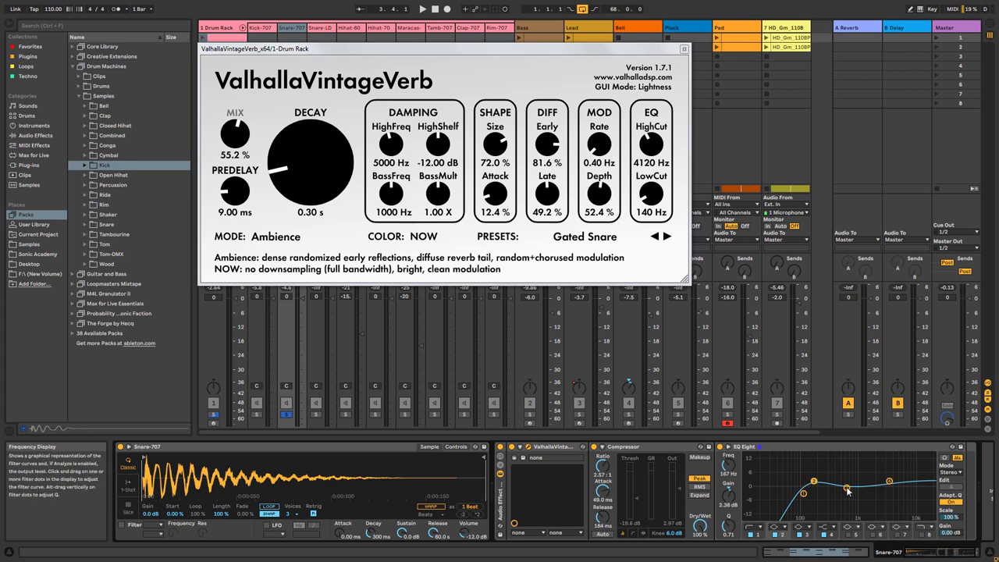
Play the soloed snare and compare it with its effect rack bypassed and re-enabled
{"action": "key", "text": "space"}
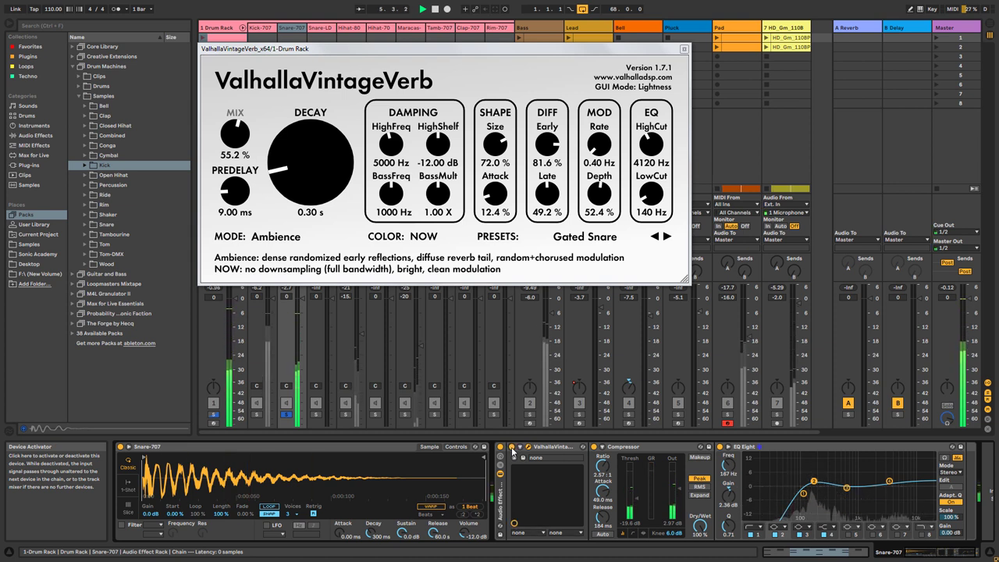
{"action": "left_click", "coordinate": [501, 450]}
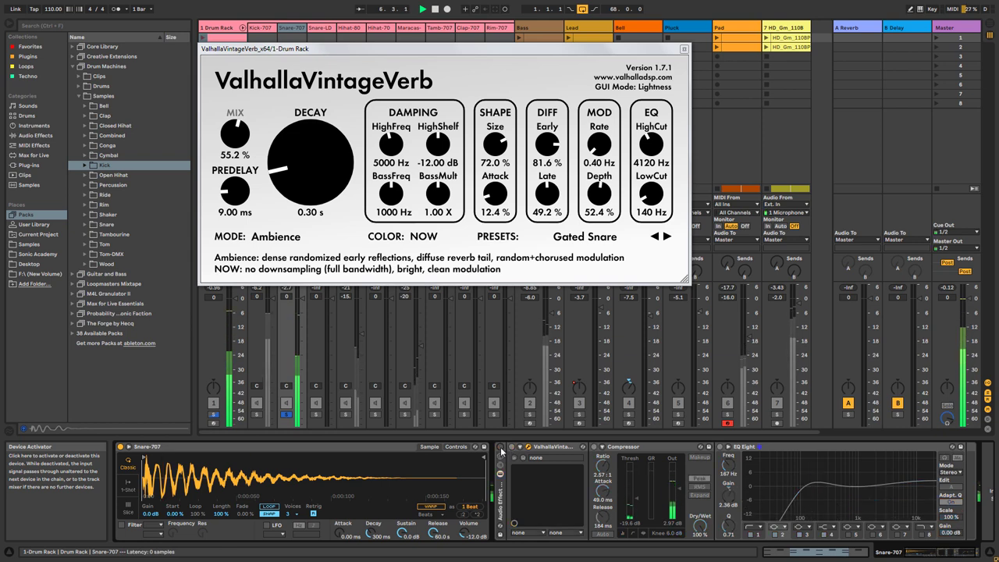
{"action": "left_click", "coordinate": [502, 451]}
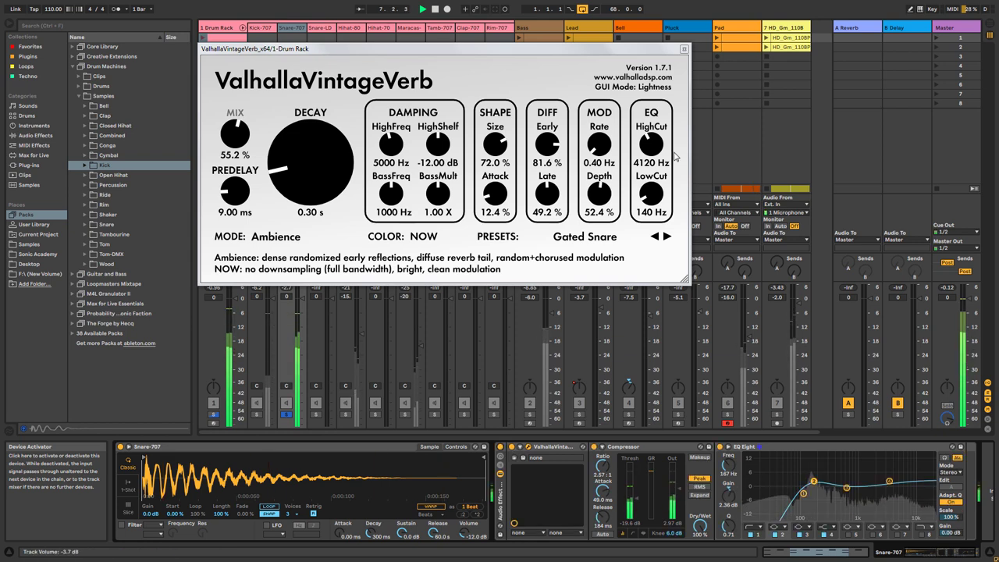
Close the ValhallaVintageVerb window, turn off the Snare-707 chain's solo and stop playback
{"action": "left_click", "coordinate": [684, 49]}
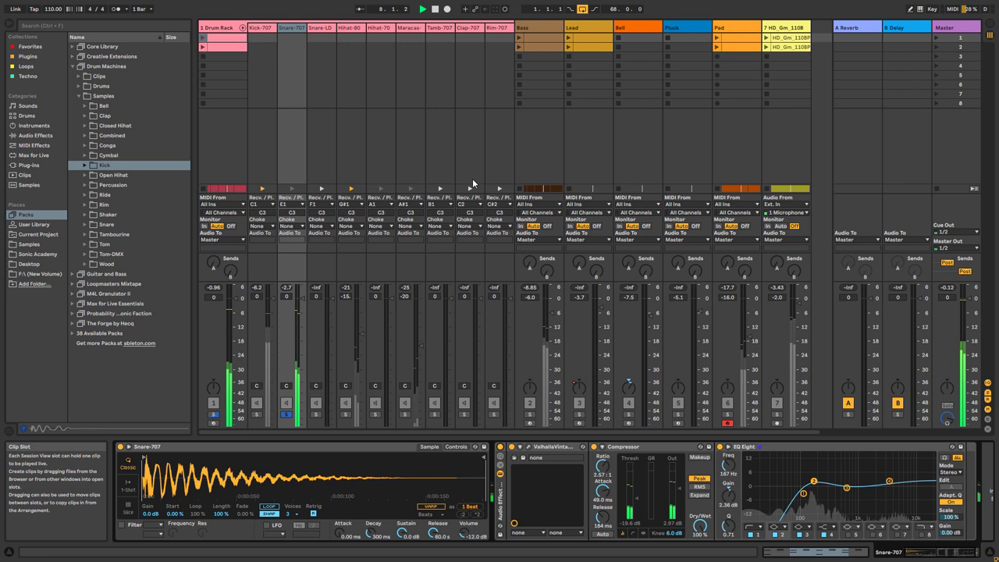
{"action": "left_click", "coordinate": [286, 415]}
{"action": "key", "text": "space"}
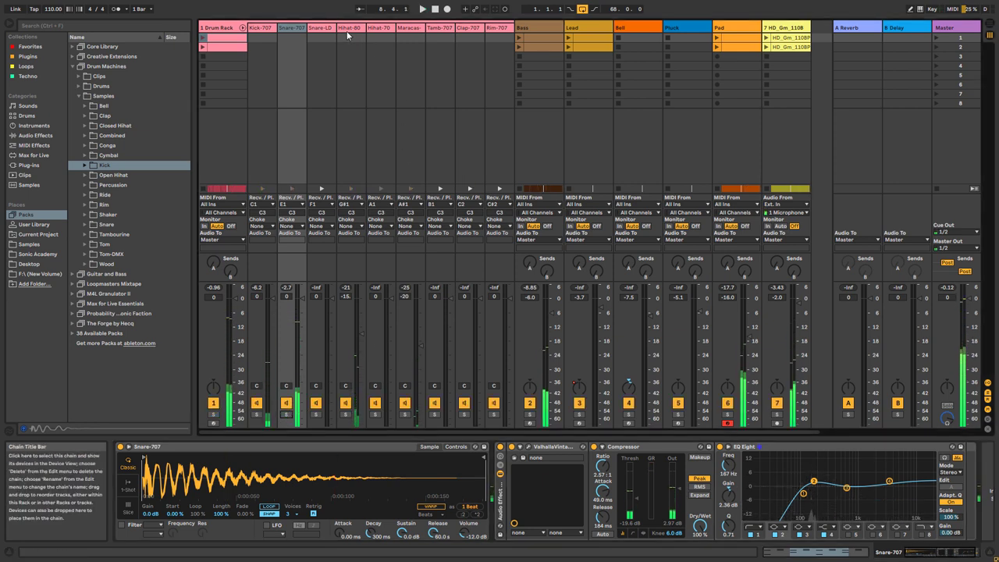
Solo the Drum Rack track and play it while viewing the samples of the 808 closed hi-hat and Maracas chains
{"action": "left_click", "coordinate": [213, 416]}
{"action": "key", "text": "space"}
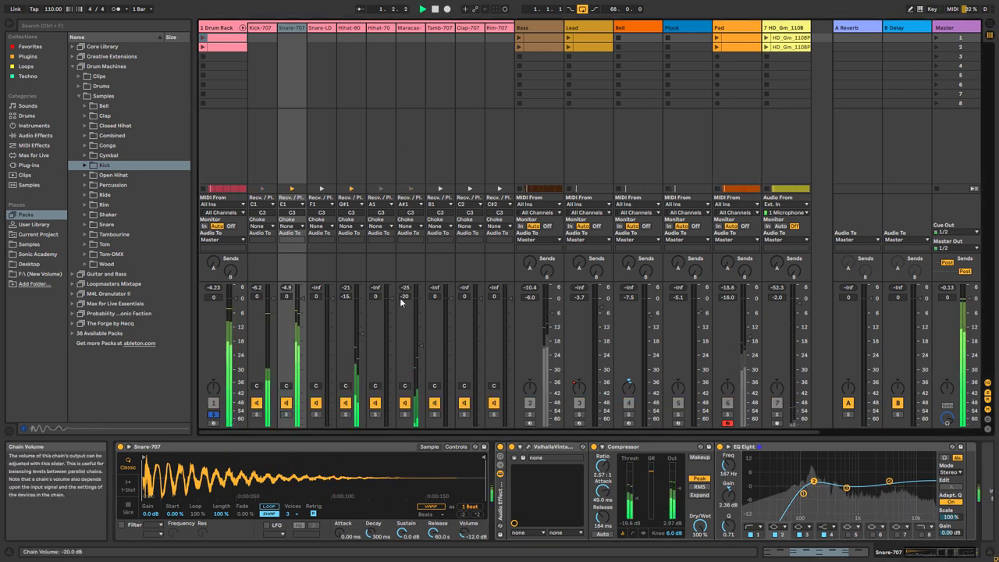
{"action": "left_click", "coordinate": [350, 28]}
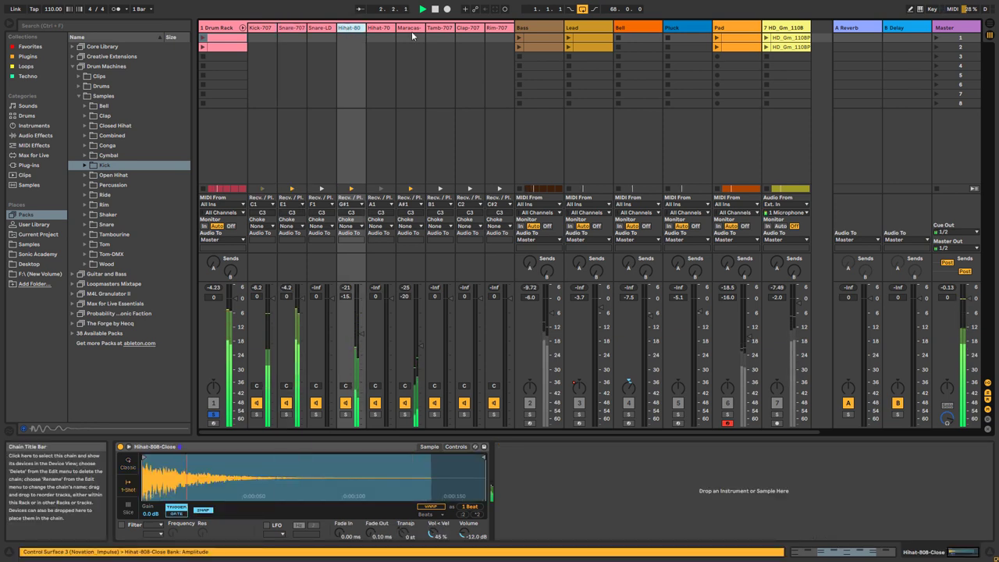
{"action": "left_click", "coordinate": [414, 31]}
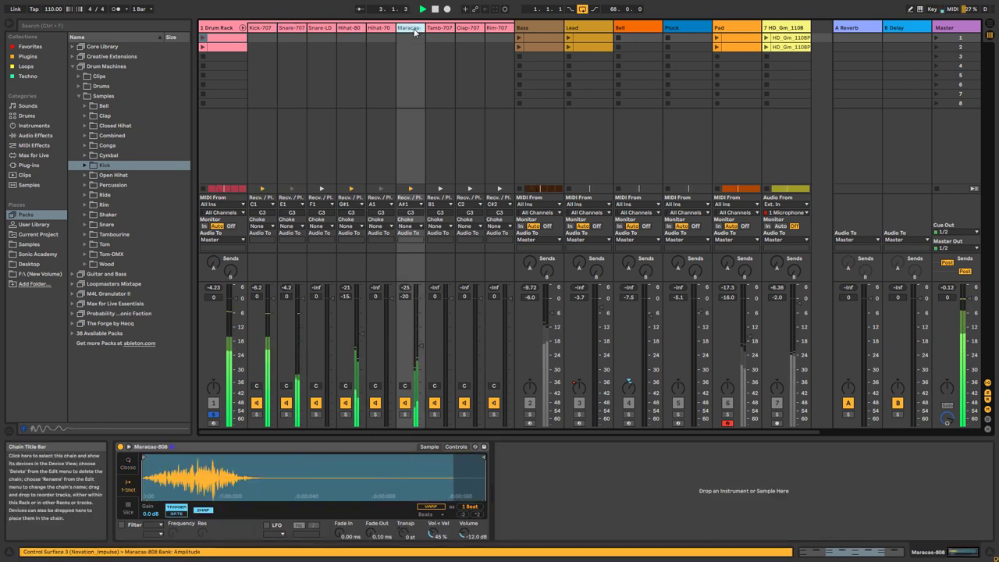
{"action": "left_click", "coordinate": [351, 29]}
Compare the soloed drum mix with the Drum Rack track's Gentle Two Buss compressor bypassed and re-enabled, ending with playback stopped and solo off
{"action": "left_click", "coordinate": [219, 29]}
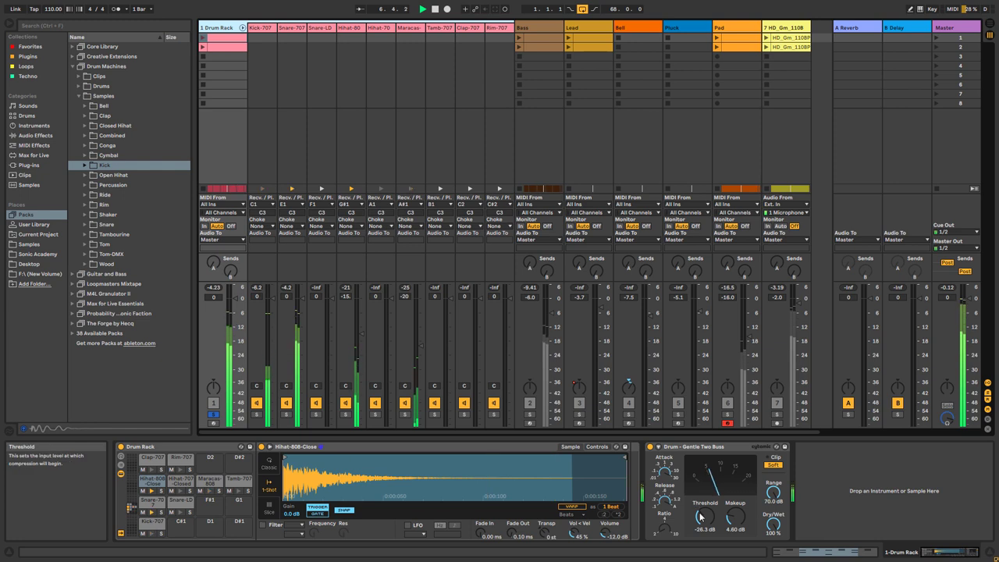
{"action": "left_click", "coordinate": [651, 447]}
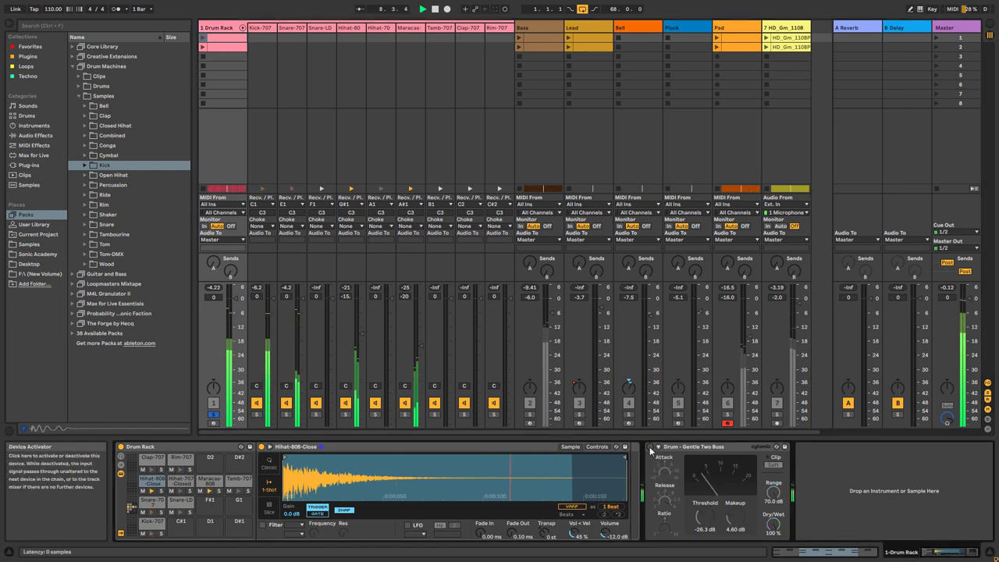
{"action": "left_click", "coordinate": [650, 448]}
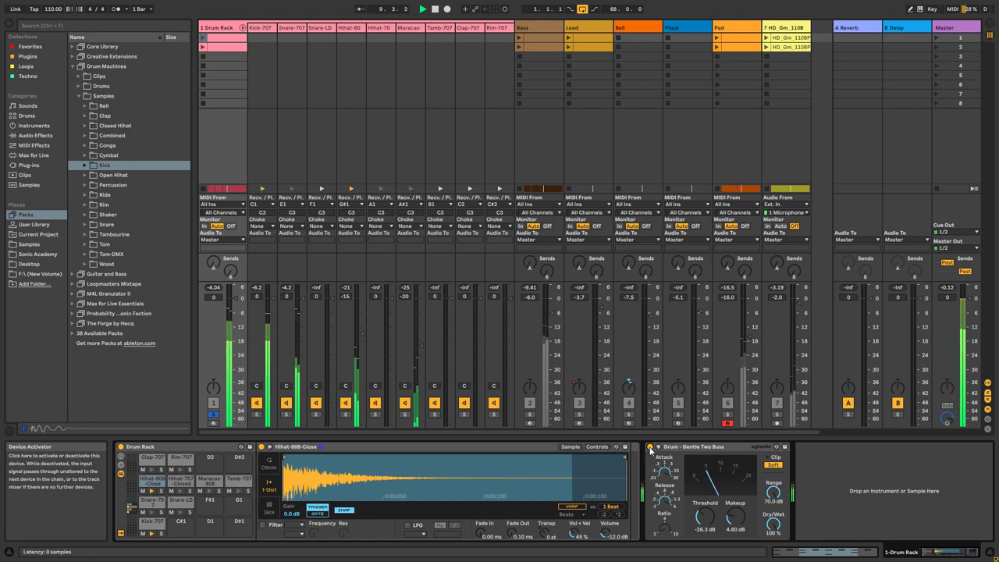
{"action": "left_click", "coordinate": [214, 415]}
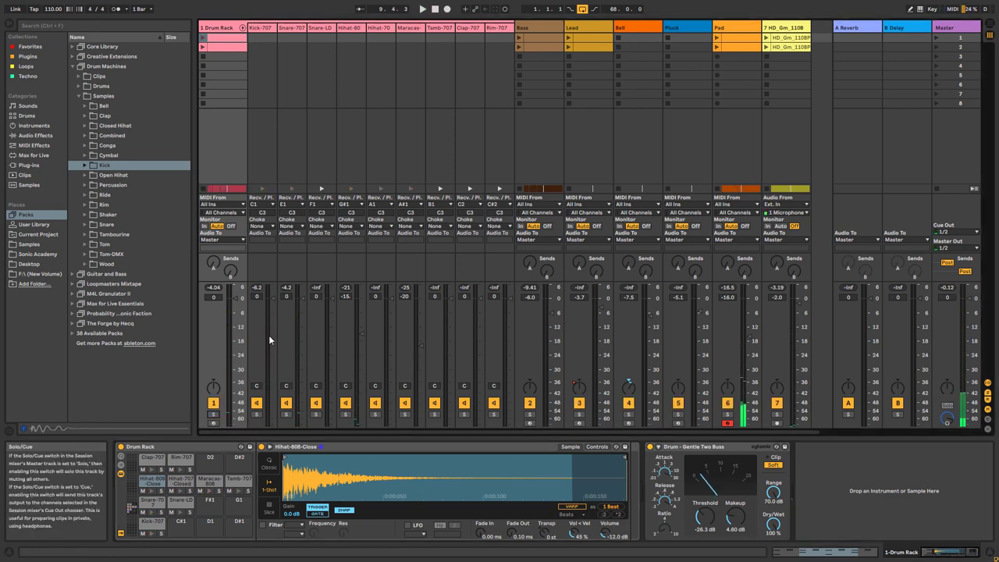
Fold the Drum Rack's chains, bypass the Bass track's effect rack and open the track's ANA2 synth window
{"action": "left_click", "coordinate": [243, 27]}
{"action": "left_click", "coordinate": [273, 26]}
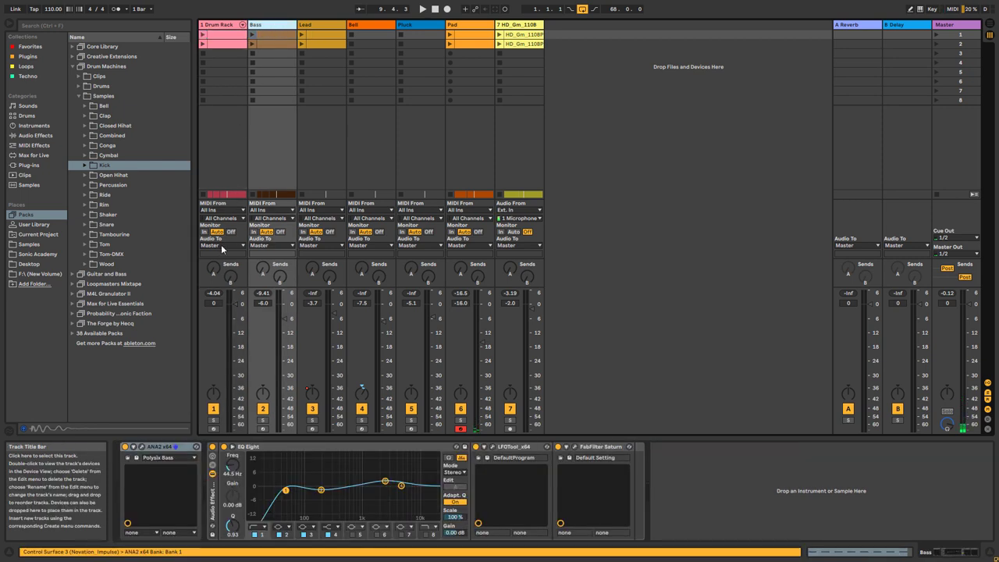
{"action": "left_click", "coordinate": [212, 448]}
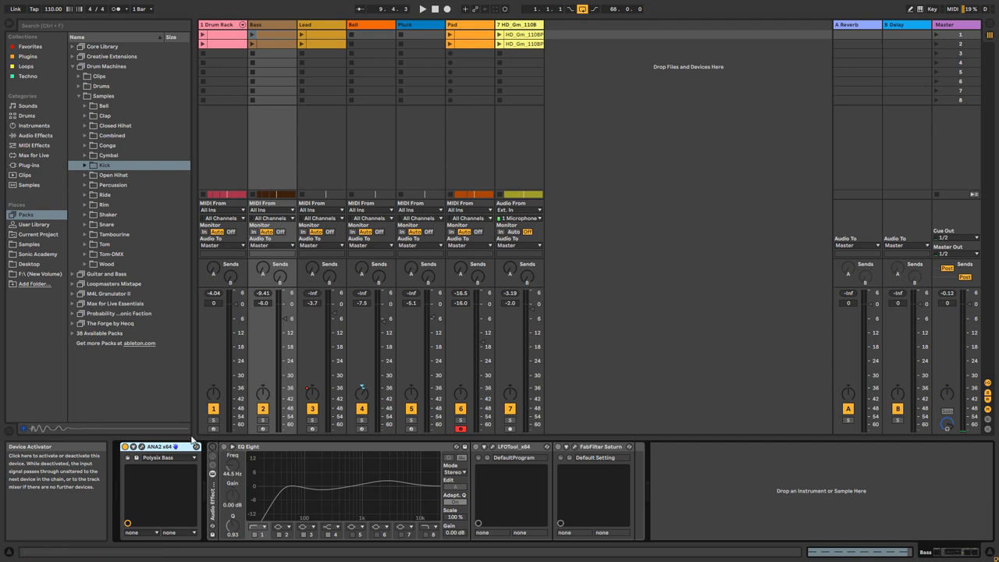
{"action": "left_click", "coordinate": [143, 447]}
{"action": "left_click_drag", "start_coordinate": [553, 55], "coordinate": [536, 13]}
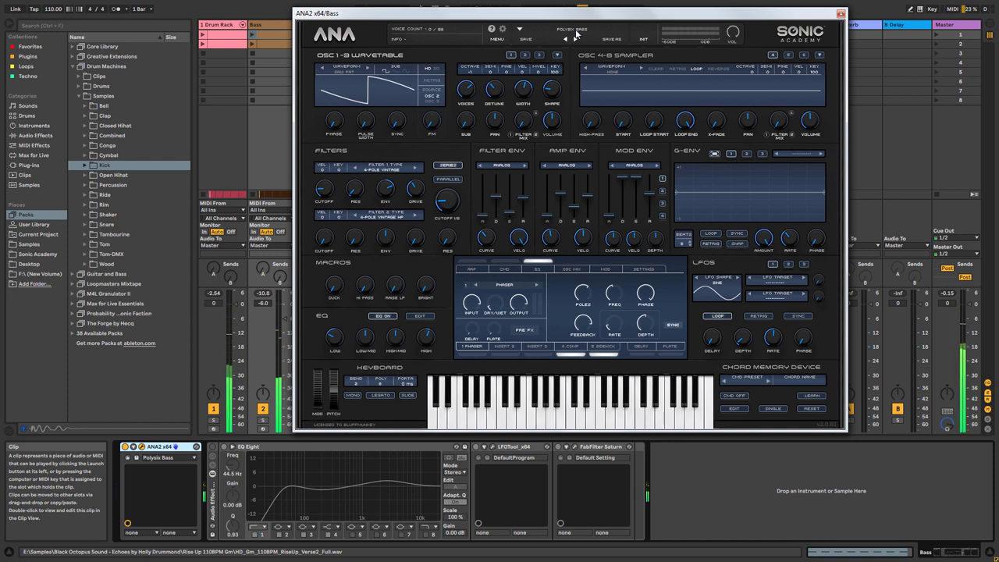
Solo the Bass track and audition it while adjusting ANA2's filter envelope decay to about 0.39 seconds
{"action": "left_click", "coordinate": [263, 421]}
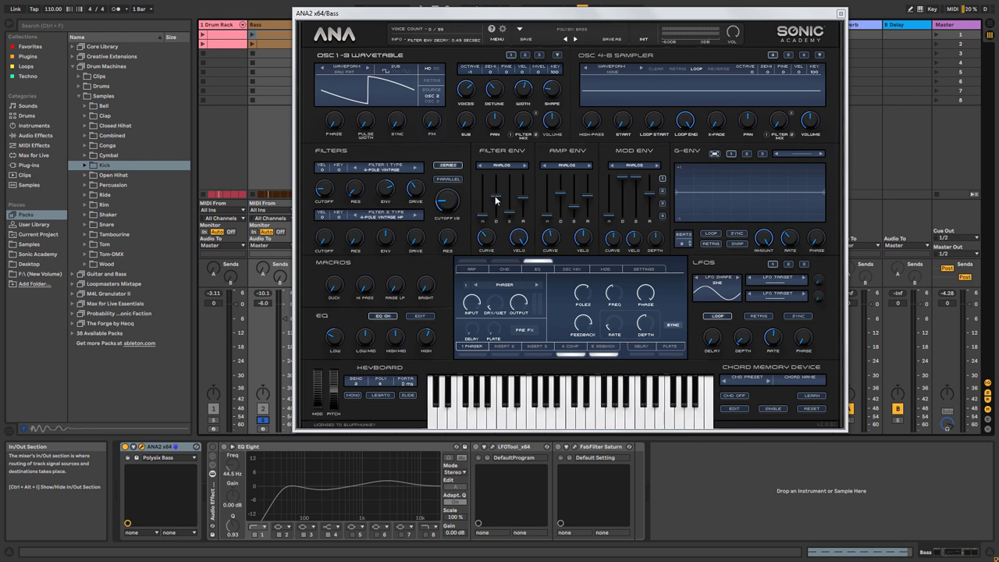
{"action": "mouse_move", "coordinate": [495, 200]}
{"action": "left_mouse_down"}
{"action": "mouse_move", "coordinate": [495, 212]}
{"action": "mouse_move", "coordinate": [496, 196]}
{"action": "left_mouse_up"}
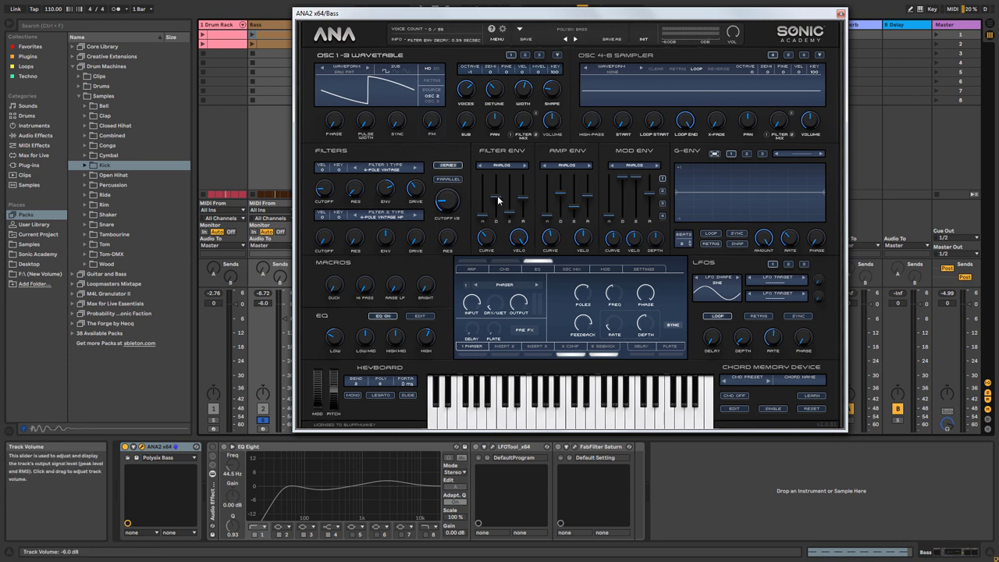
{"action": "key", "text": "space"}
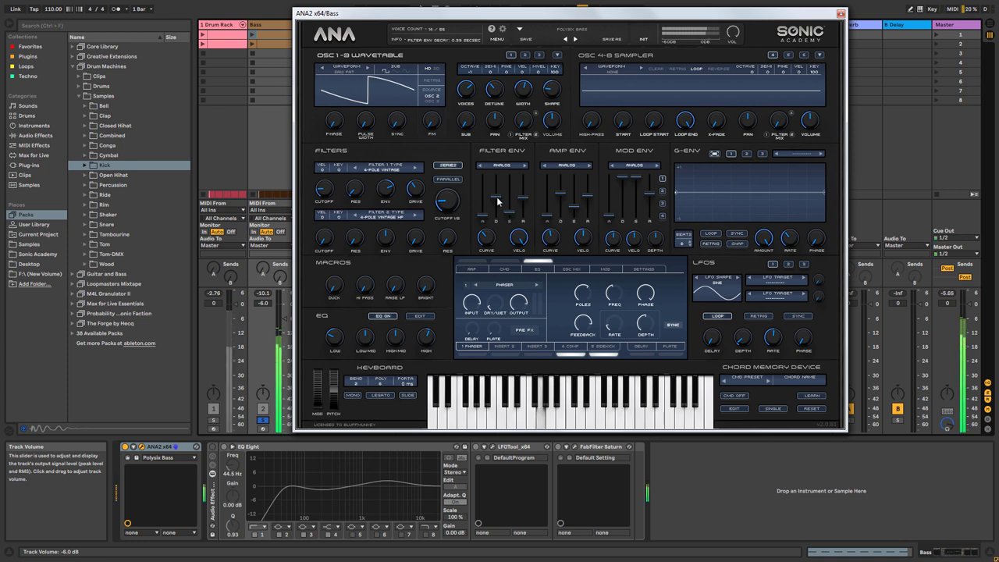
{"action": "left_click_drag", "start_coordinate": [498, 200], "coordinate": [498, 201]}
Re-enable the Bass track's effect rack and compare the playing bass with its EQ Eight bypassed and re-enabled
{"action": "left_click", "coordinate": [213, 448]}
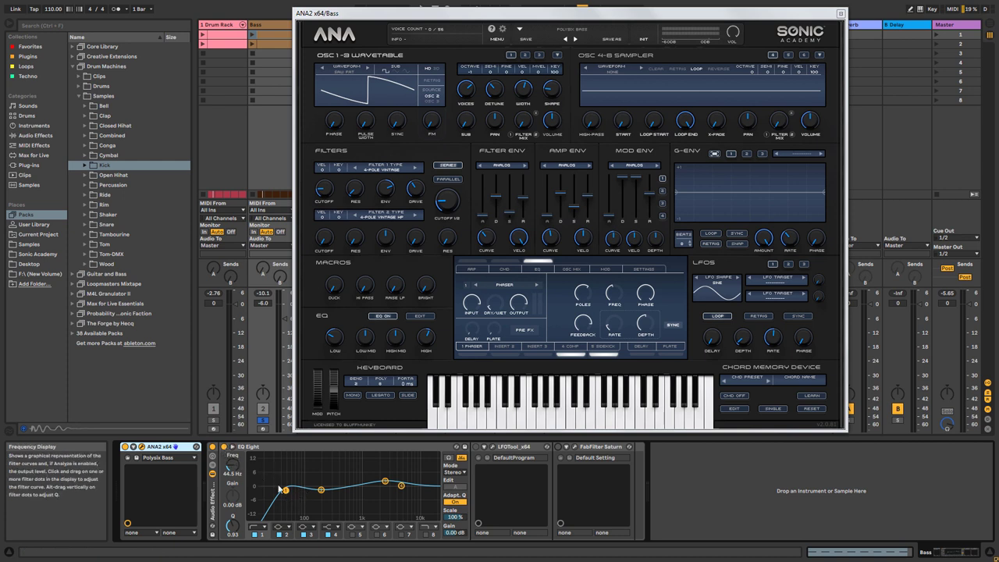
{"action": "key", "text": "space"}
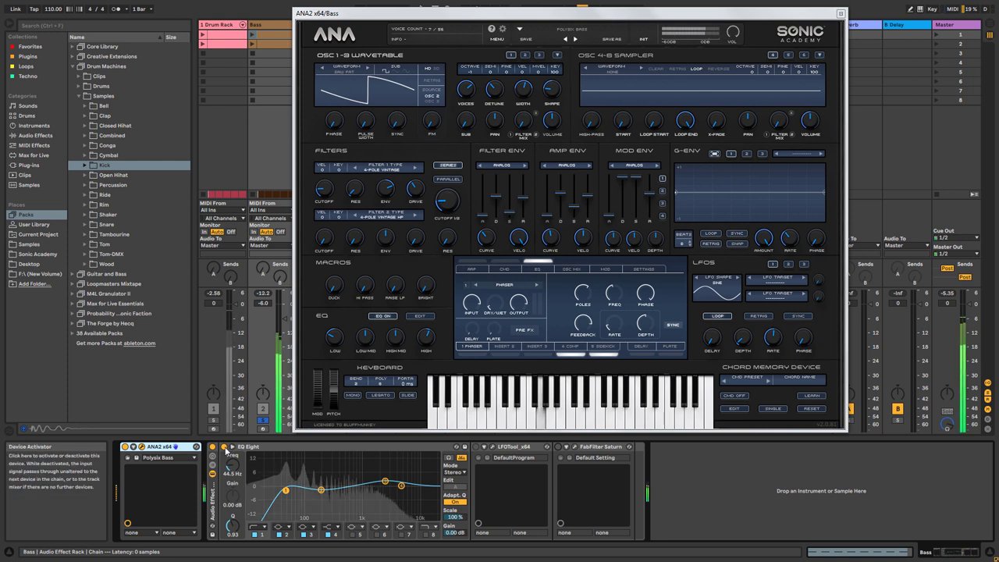
{"action": "left_click", "coordinate": [224, 449]}
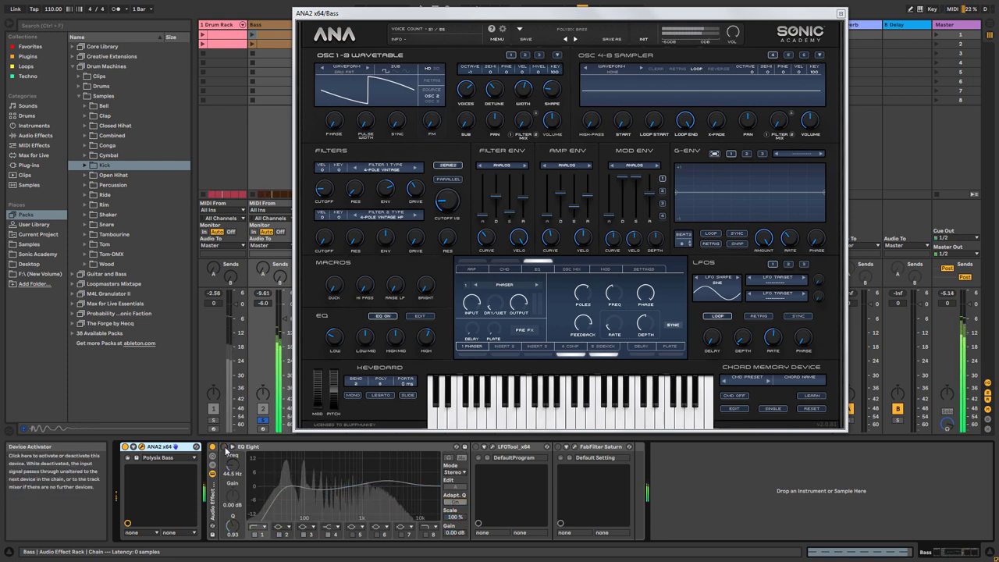
{"action": "left_click", "coordinate": [225, 448]}
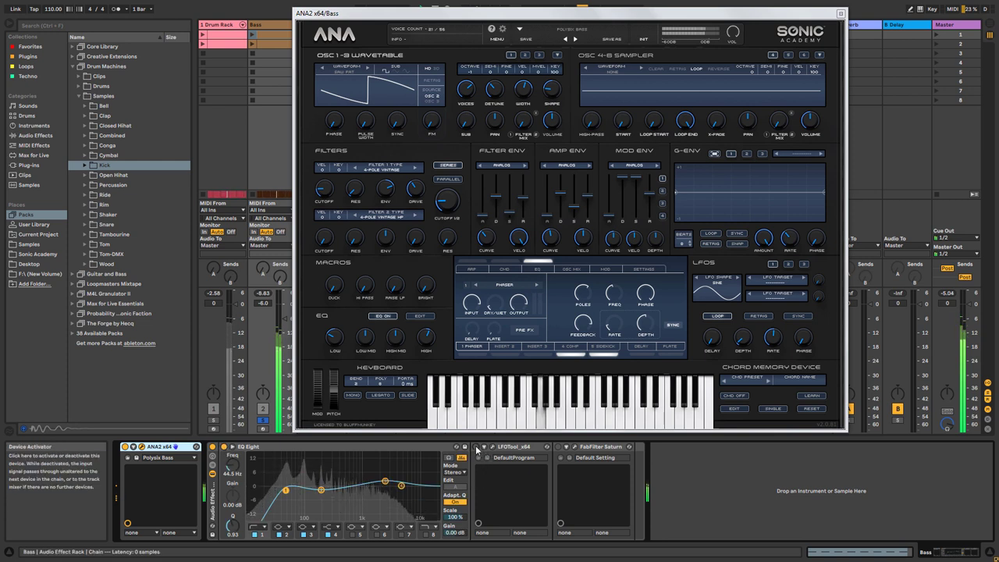
Enable LFOTool and FabFilter Saturn on the Bass track, comparing the sound with Saturn bypassed and re-enabled
{"action": "left_click", "coordinate": [574, 447]}
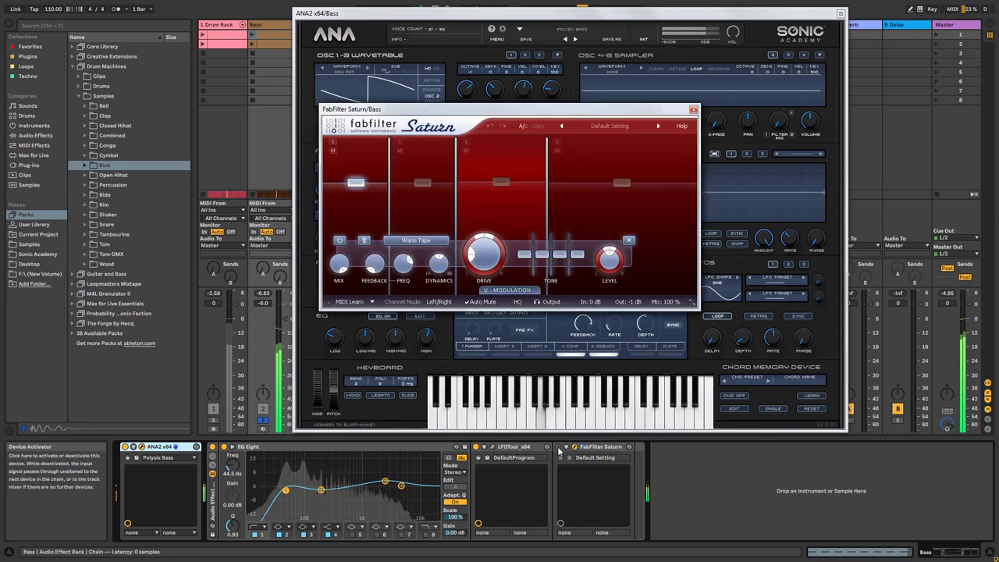
{"action": "left_click", "coordinate": [559, 448]}
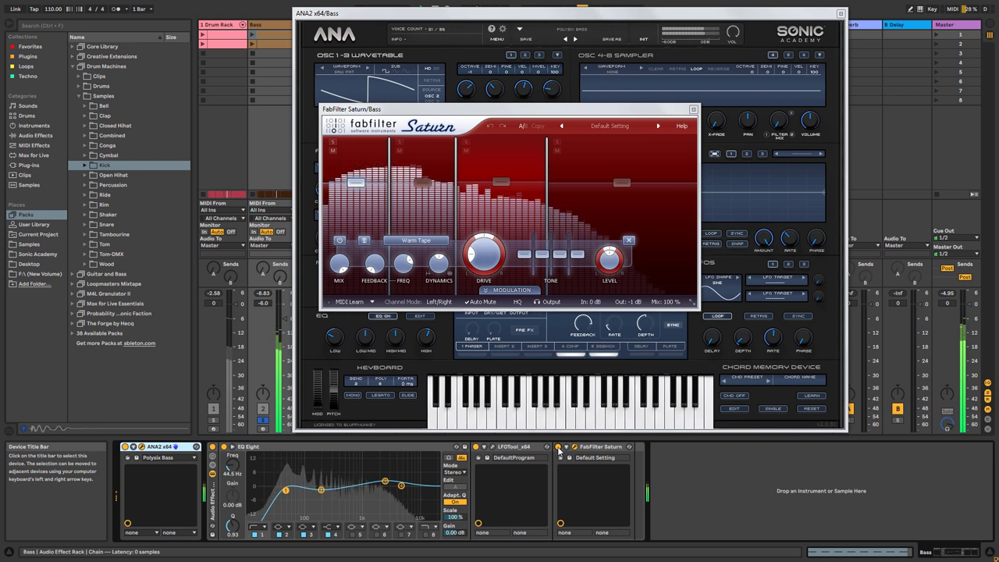
{"action": "left_click", "coordinate": [559, 448]}
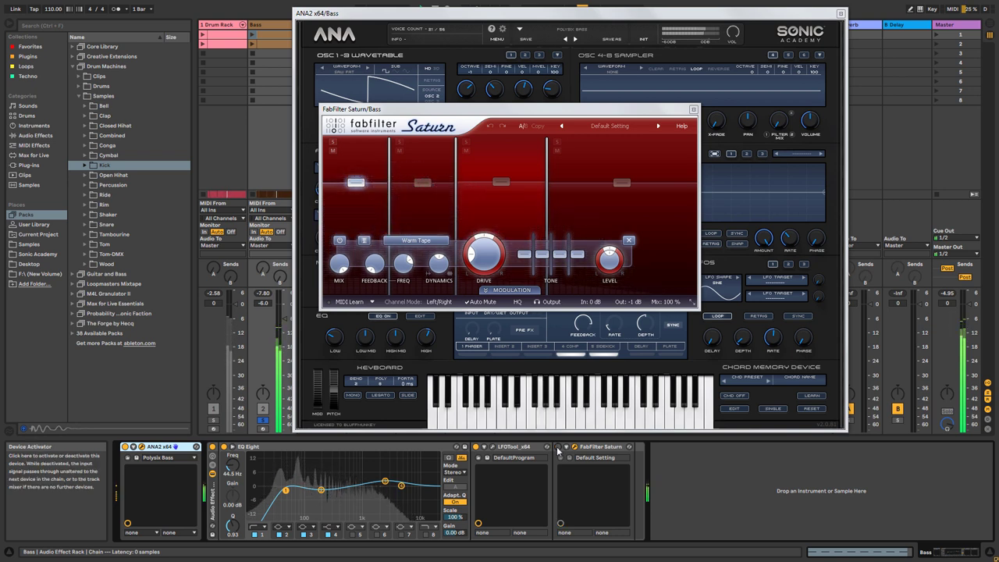
{"action": "left_click", "coordinate": [559, 448]}
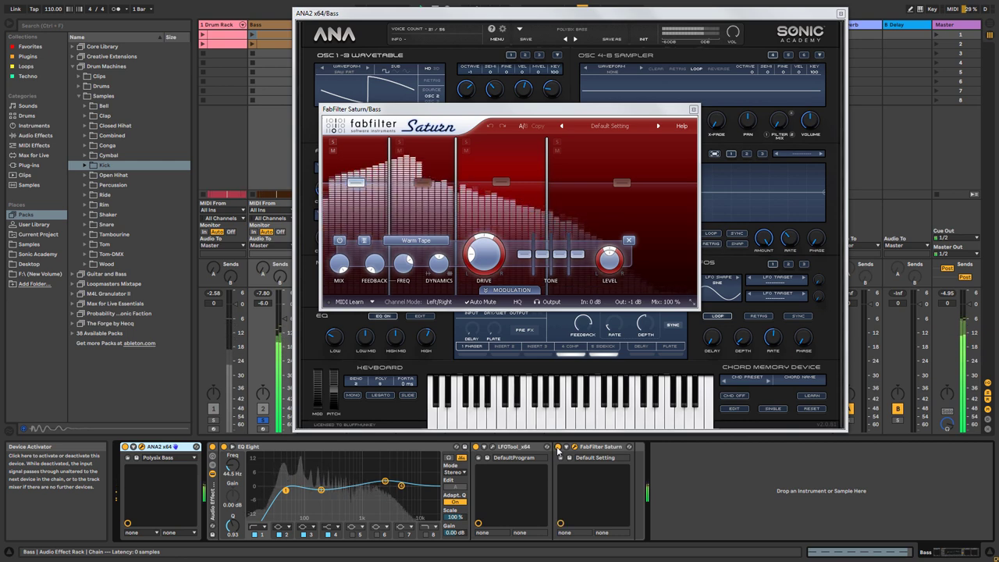
Close the Bass ANA2 window, examine Saturn's band 3 Warm Tape drive and audition it, then close Saturn
{"action": "left_click", "coordinate": [841, 14]}
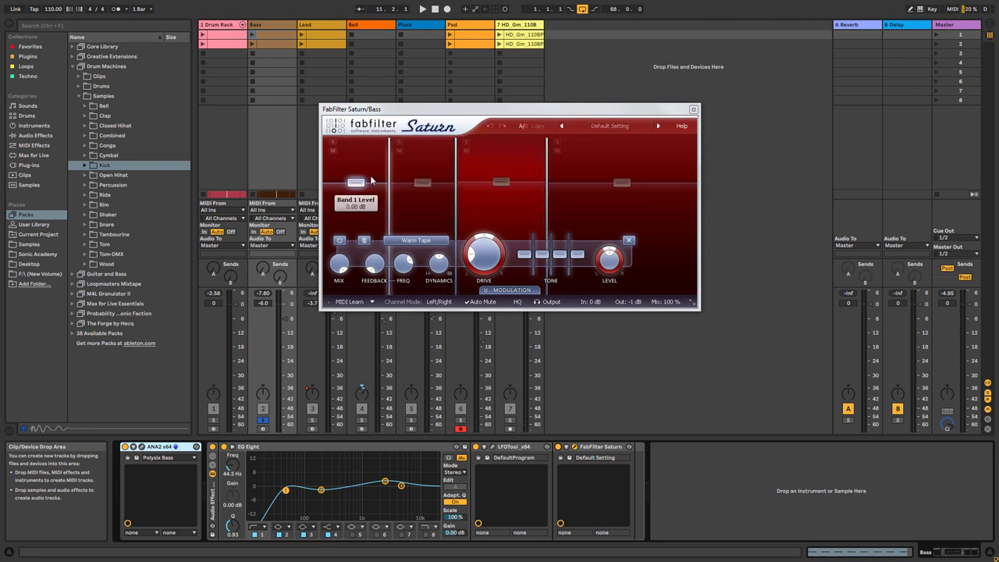
{"action": "left_click", "coordinate": [501, 181]}
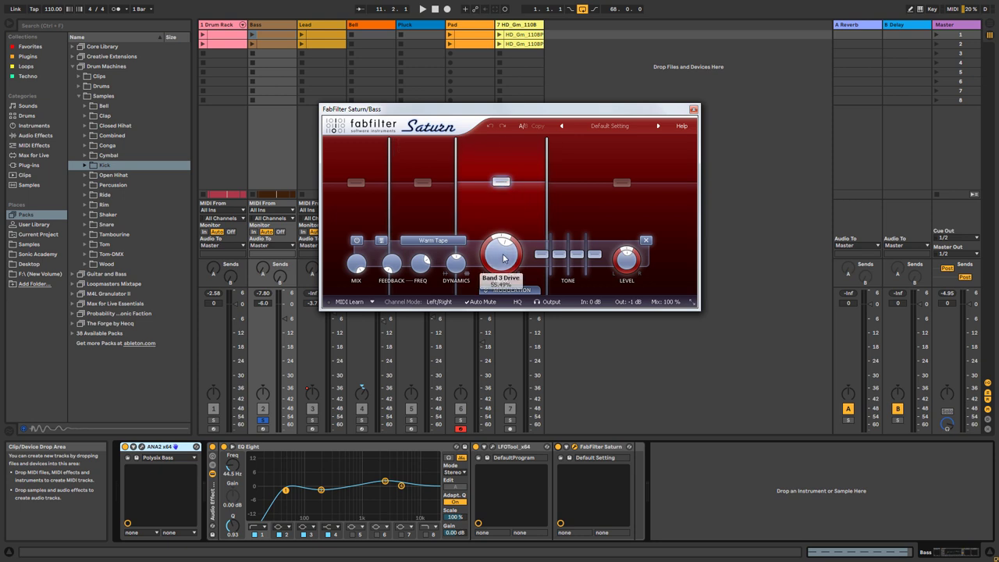
{"action": "key", "text": "space"}
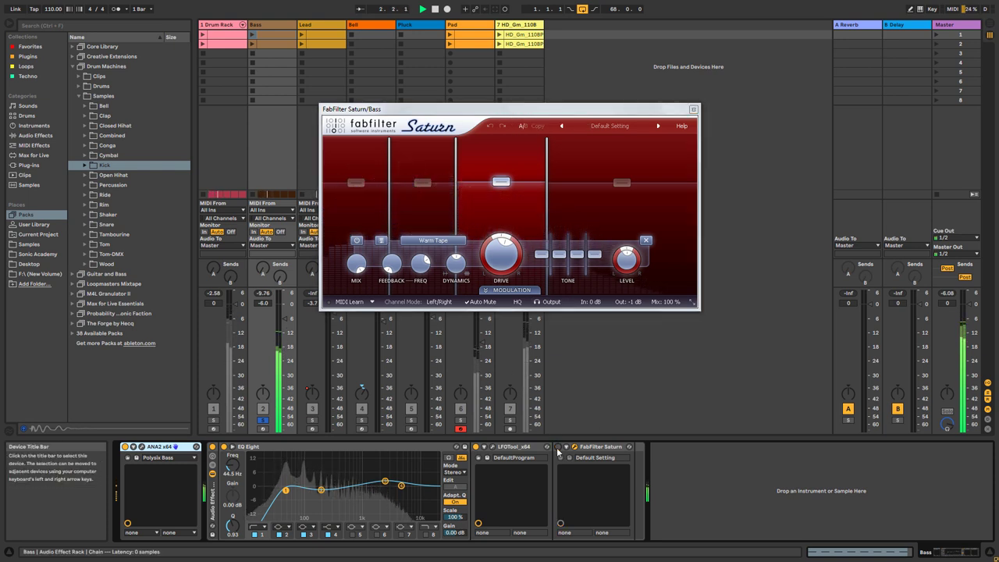
{"action": "key", "text": "space"}
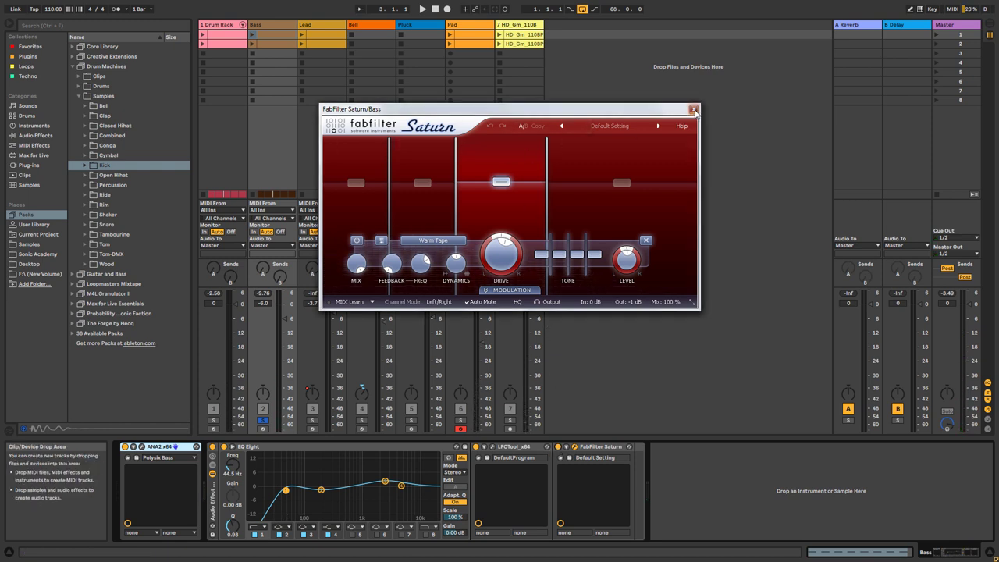
{"action": "left_click", "coordinate": [693, 109]}
Solo the Lead track instead of Bass, bypass its effect rack and open its ANA2 synth window
{"action": "left_click", "coordinate": [326, 26]}
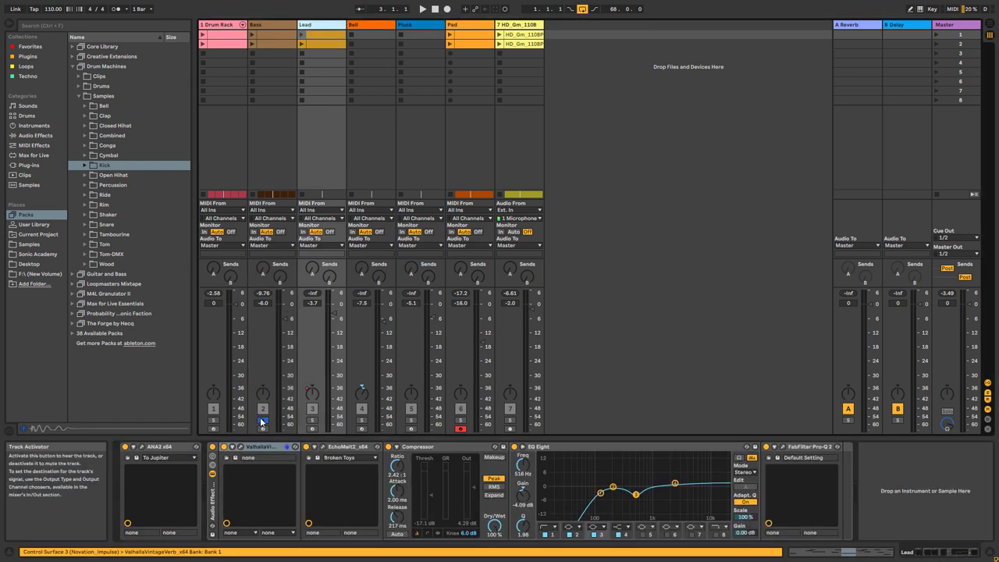
{"action": "left_click", "coordinate": [312, 422]}
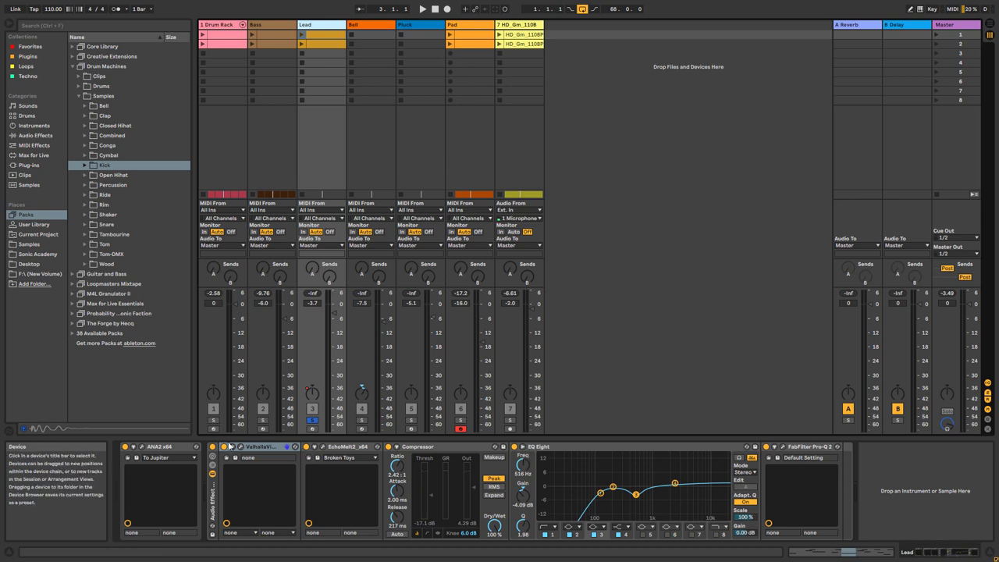
{"action": "left_click", "coordinate": [142, 447]}
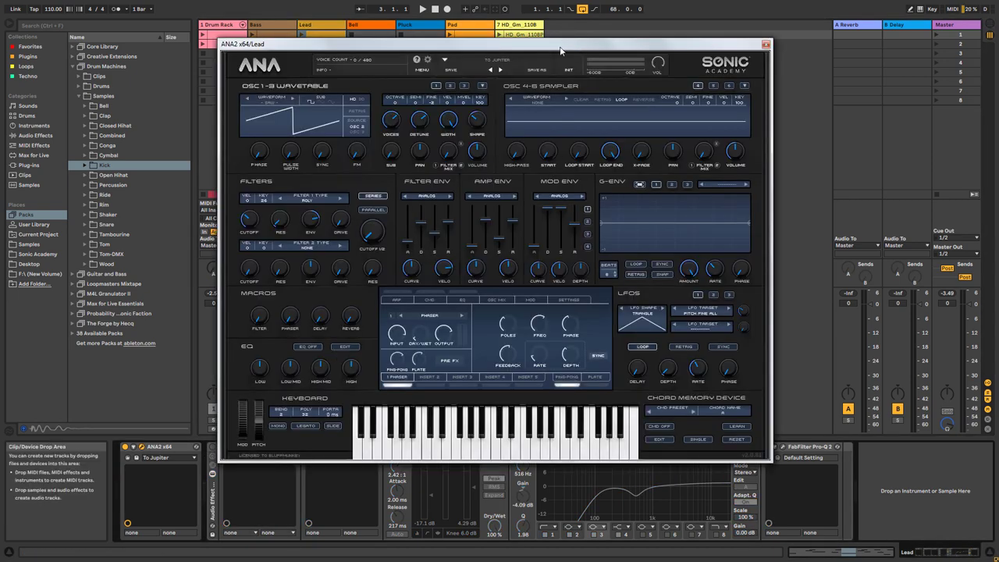
{"action": "left_click_drag", "start_coordinate": [561, 49], "coordinate": [622, 30]}
Launch the Lead track's first clip to hear the dry To Jupiter preset, and stop playback
{"action": "key", "text": "space"}
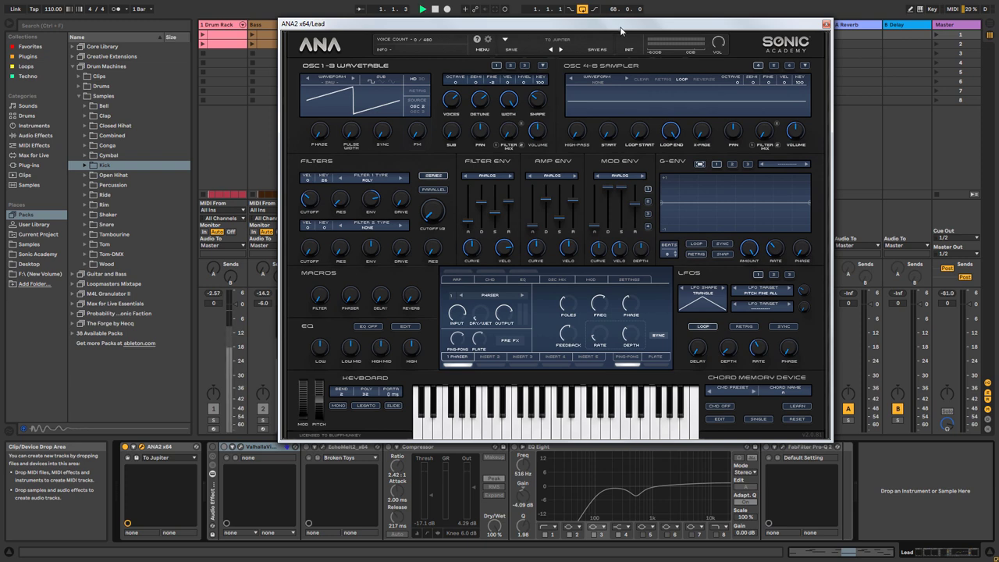
{"action": "left_click_drag", "start_coordinate": [379, 26], "coordinate": [540, 44]}
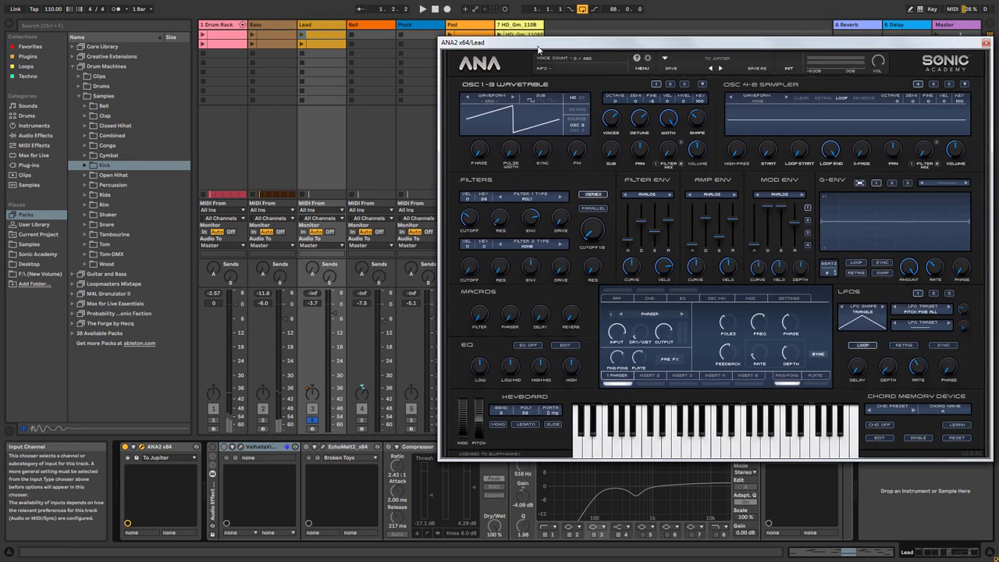
{"action": "left_click", "coordinate": [299, 35]}
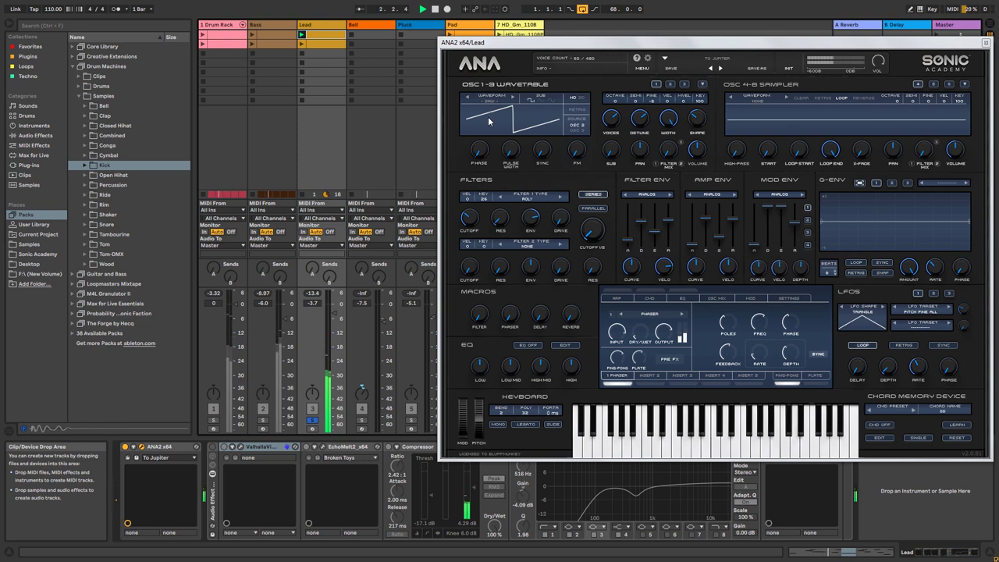
{"action": "key", "text": "space"}
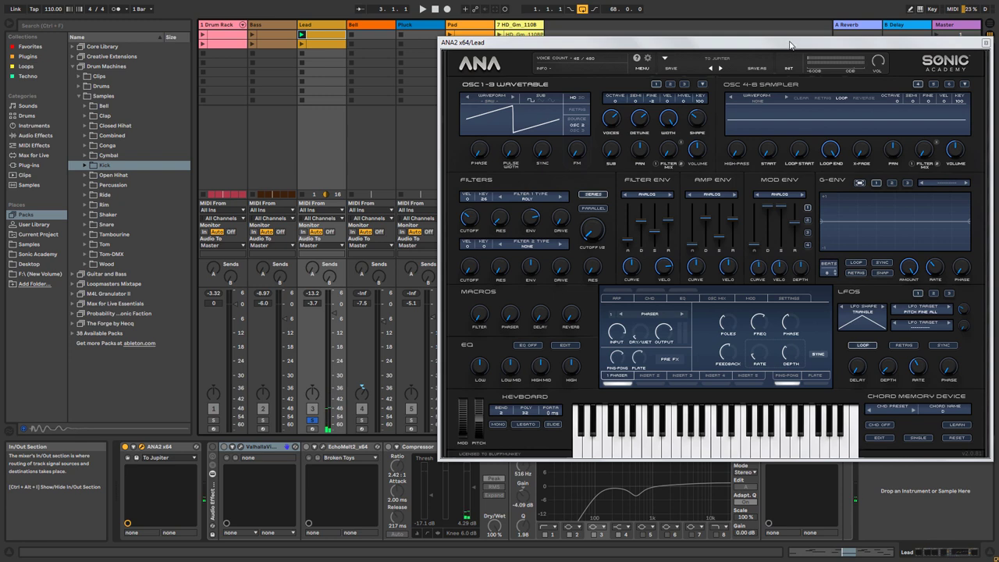
Close the Lead's ANA2 window and re-enable the Lead track's audio effect rack
{"action": "left_click_drag", "start_coordinate": [790, 44], "coordinate": [623, 50]}
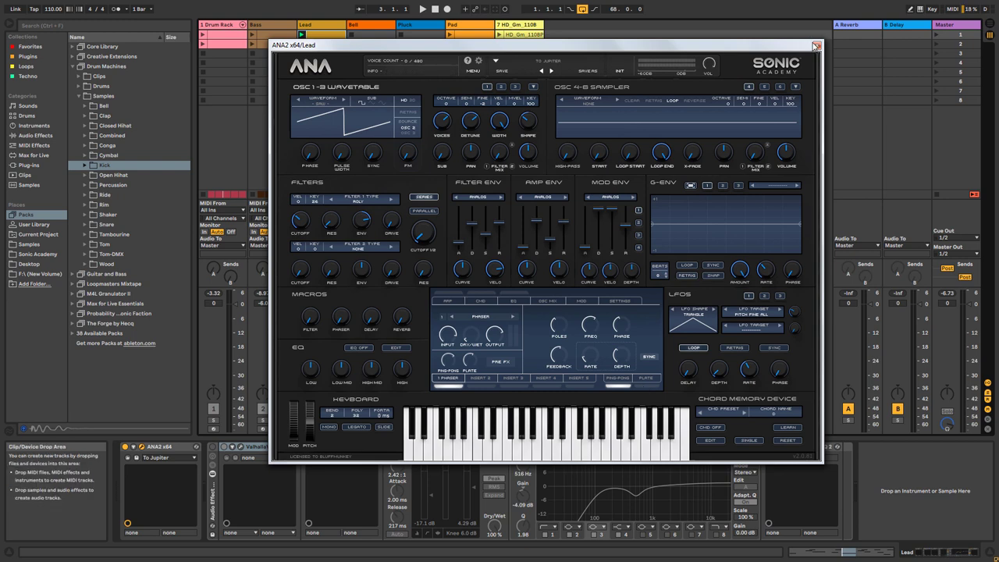
{"action": "left_click", "coordinate": [817, 46]}
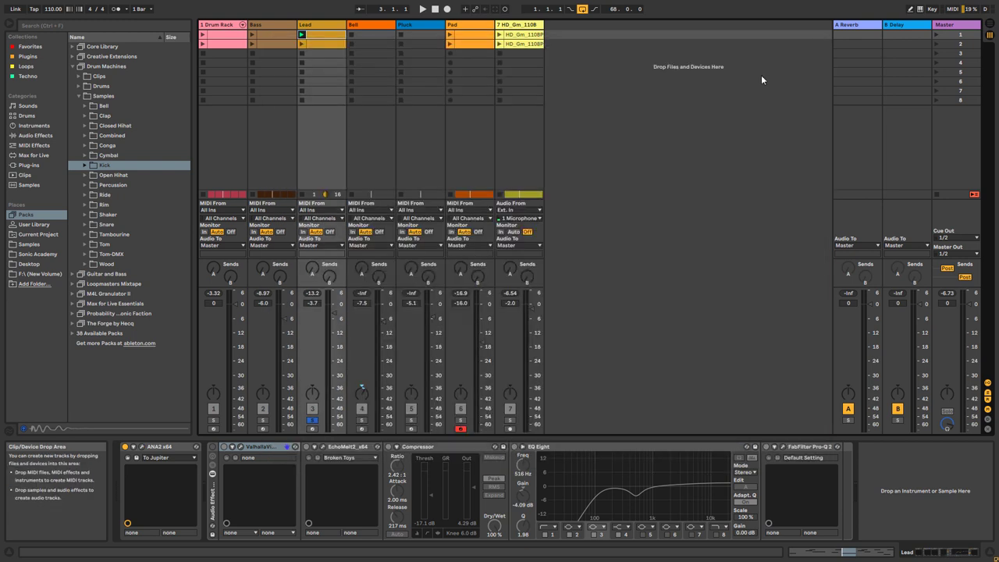
{"action": "left_click", "coordinate": [213, 448]}
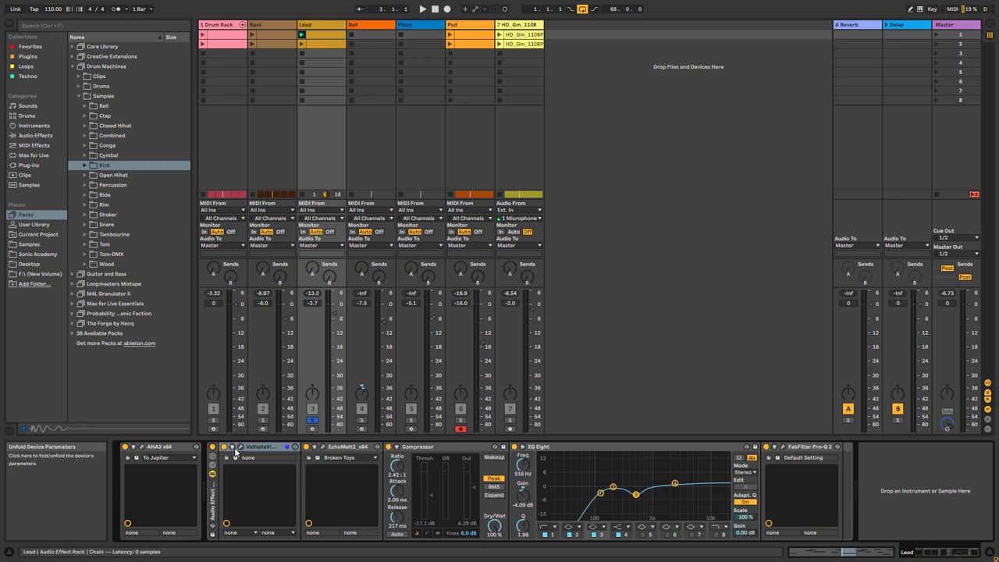
Bypass EchoMelt, Compressor, EQ Eight and Pro-Q 2 in the Lead's effect rack, leaving only ValhallaVintageVerb active
{"action": "left_click", "coordinate": [306, 447]}
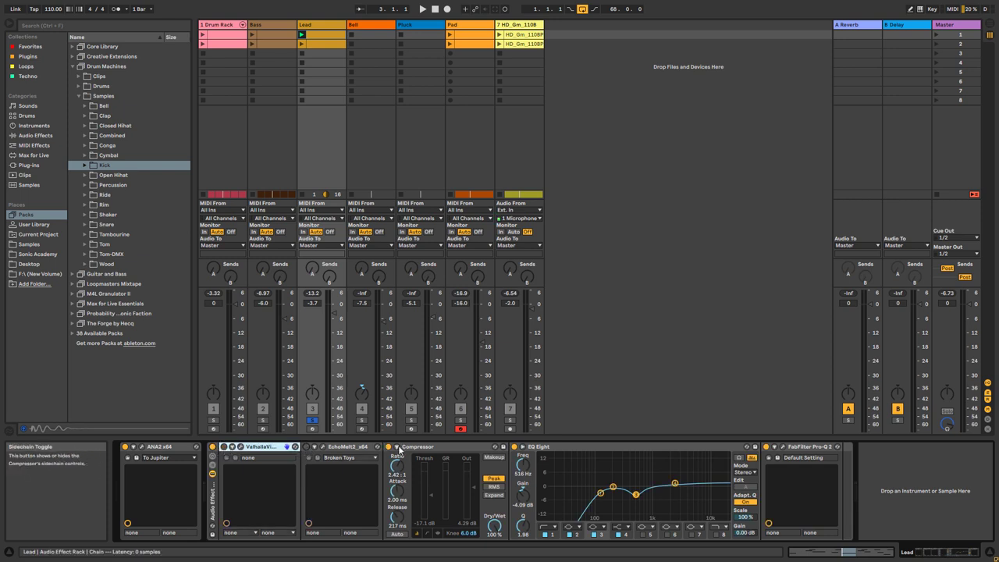
{"action": "left_click", "coordinate": [388, 446]}
{"action": "left_click", "coordinate": [515, 448]}
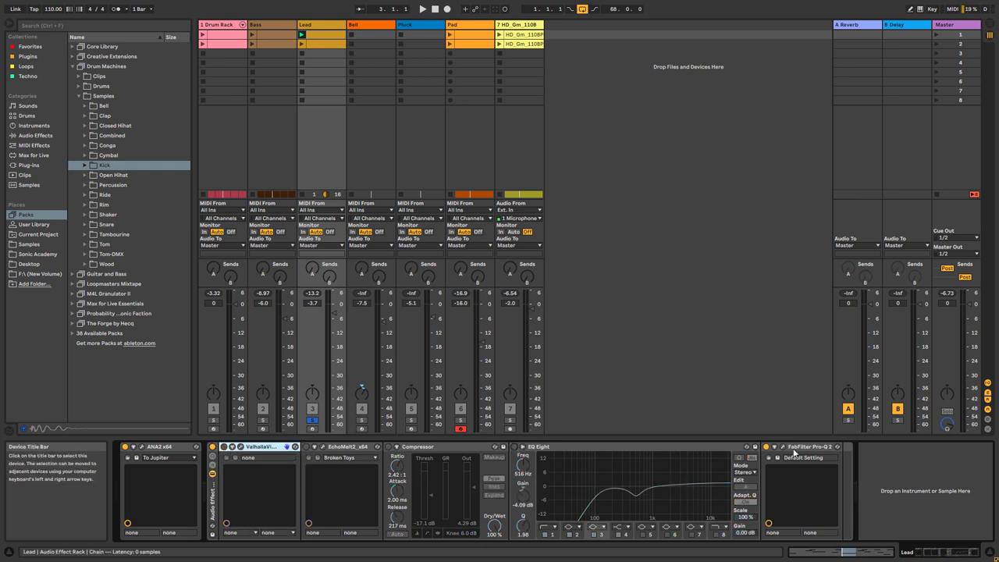
{"action": "left_click", "coordinate": [224, 447]}
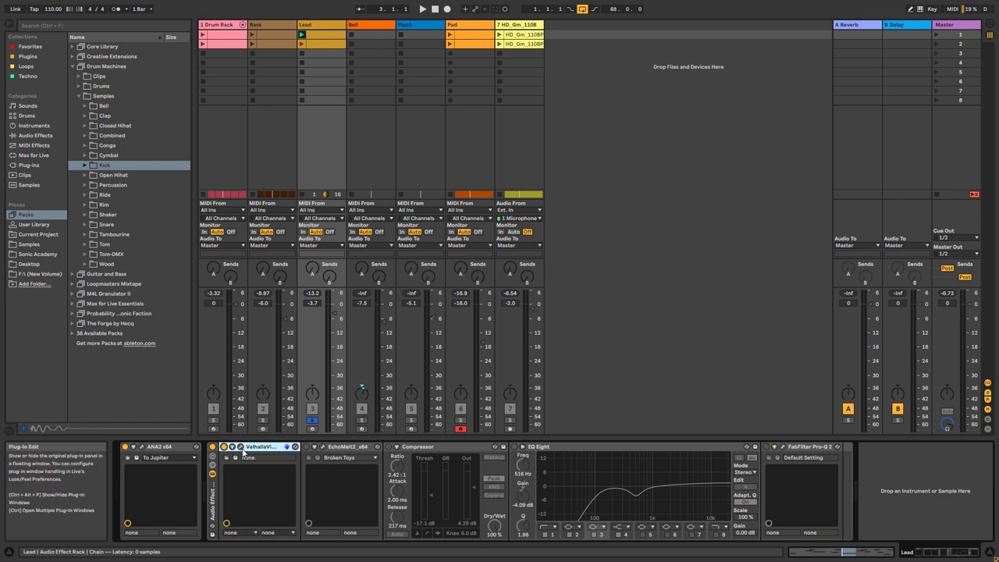
View ValhallaVintageVerb's Long Synth Hall settings, close its window and play the Lead with only the reverb
{"action": "left_click", "coordinate": [240, 447]}
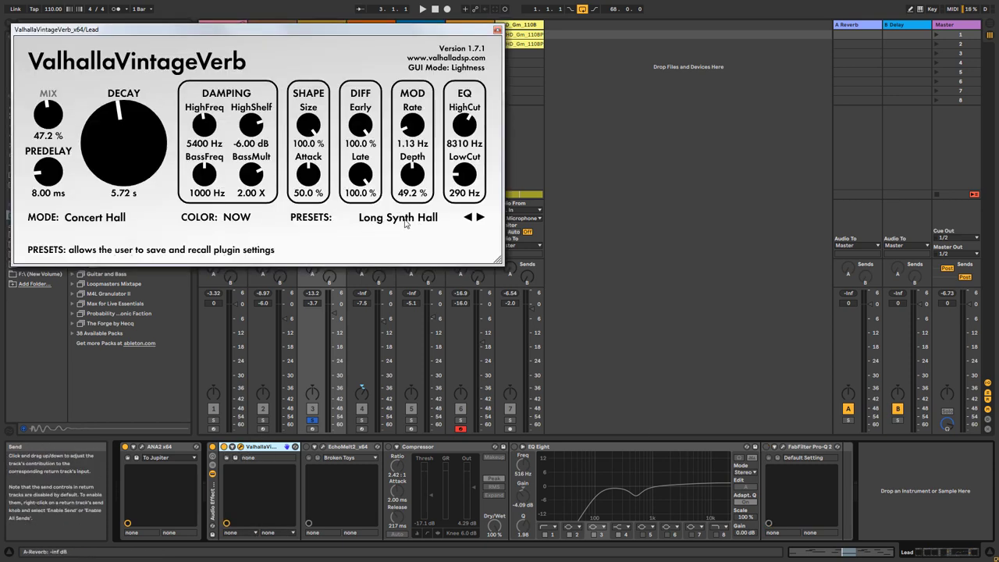
{"action": "left_click", "coordinate": [497, 30]}
{"action": "key", "text": "space"}
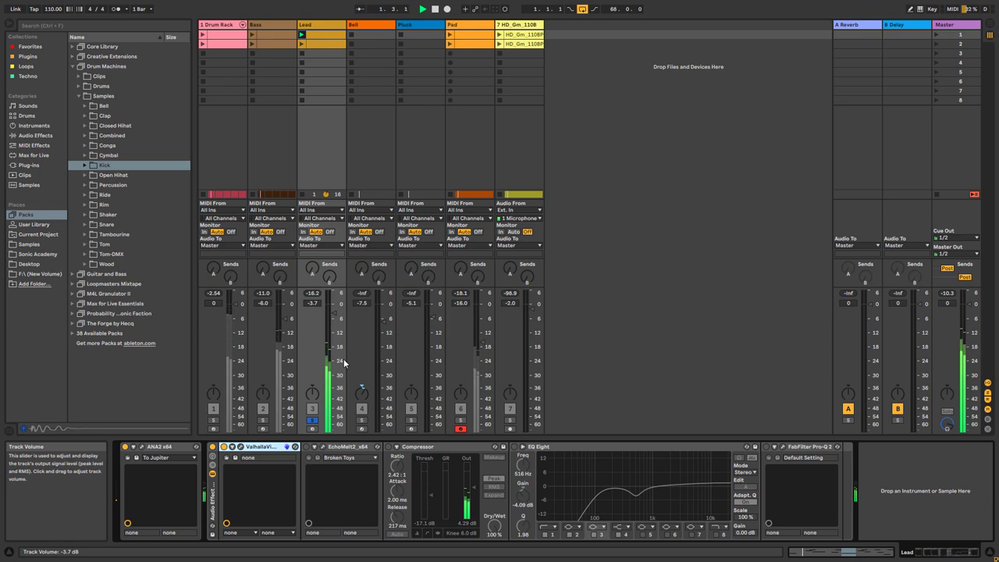
Open the Lead's EchoMelt window to show the Broken Toys preset and place it over the mixer clear of the device chain
{"action": "left_click", "coordinate": [321, 446]}
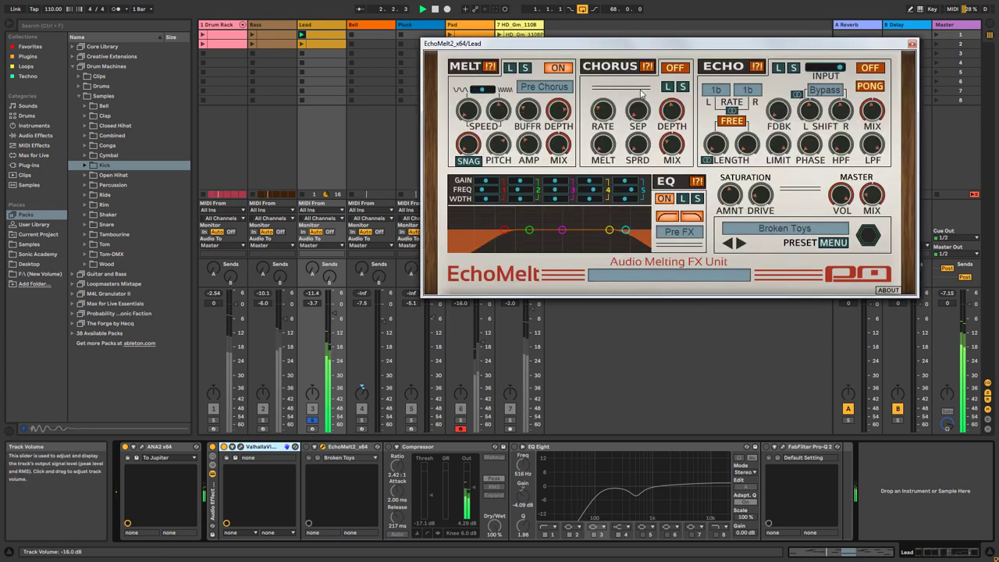
{"action": "left_click_drag", "start_coordinate": [623, 44], "coordinate": [629, 34]}
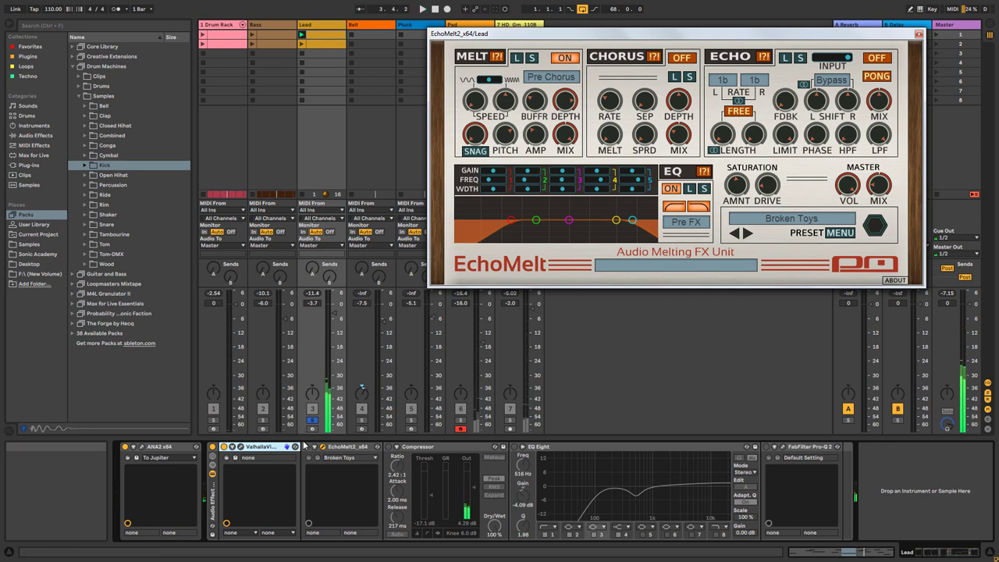
{"action": "left_click_drag", "start_coordinate": [582, 36], "coordinate": [540, 55]}
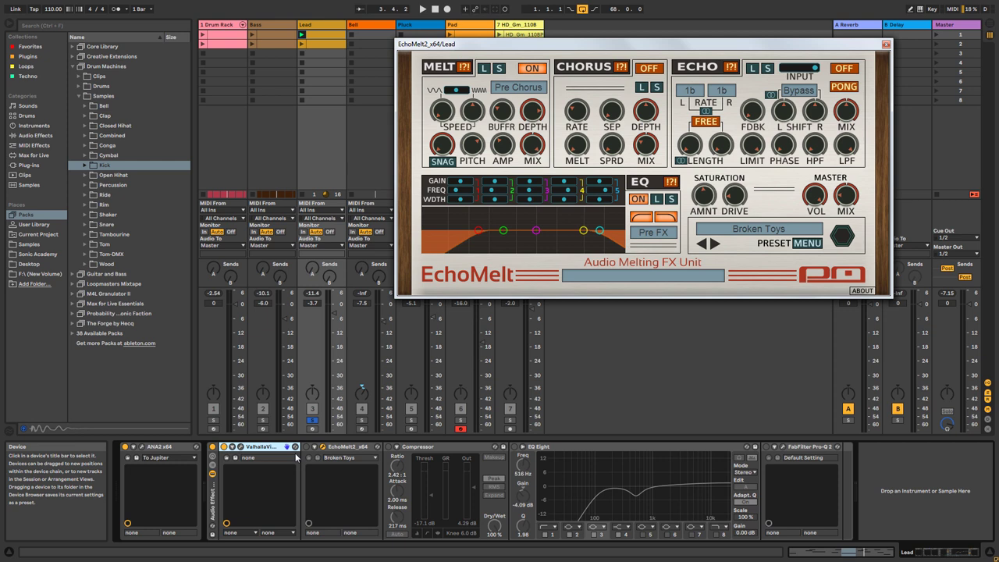
Play the Lead and switch EchoMelt on, off and on again to compare its effect, leaving it enabled
{"action": "key", "text": "space"}
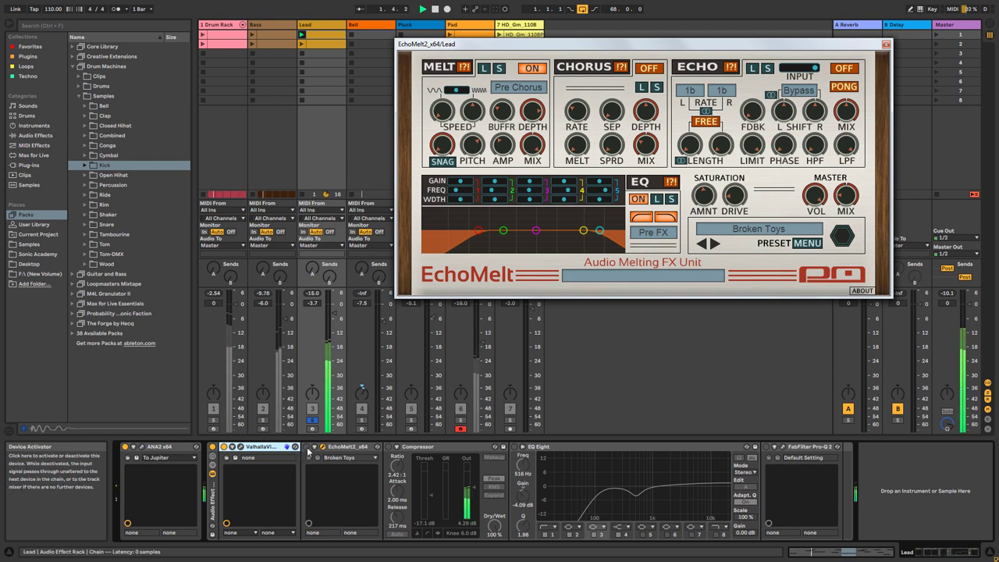
{"action": "left_click", "coordinate": [308, 452]}
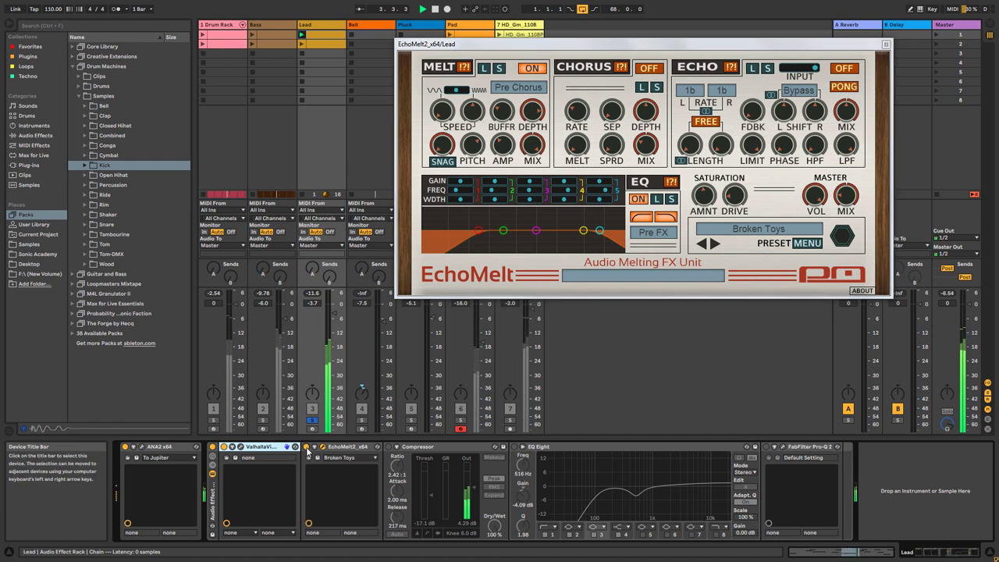
{"action": "left_click", "coordinate": [307, 448]}
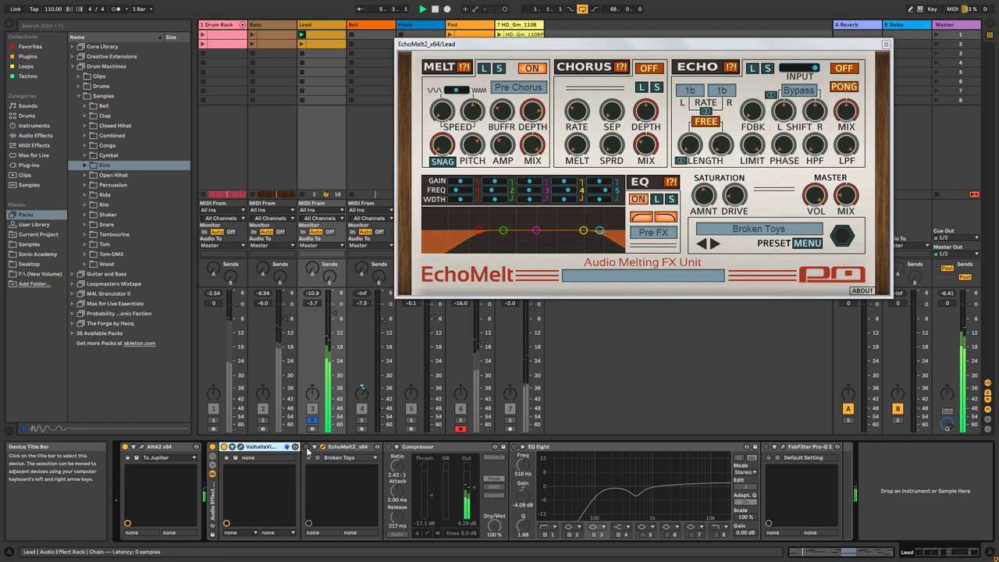
{"action": "left_click", "coordinate": [307, 448]}
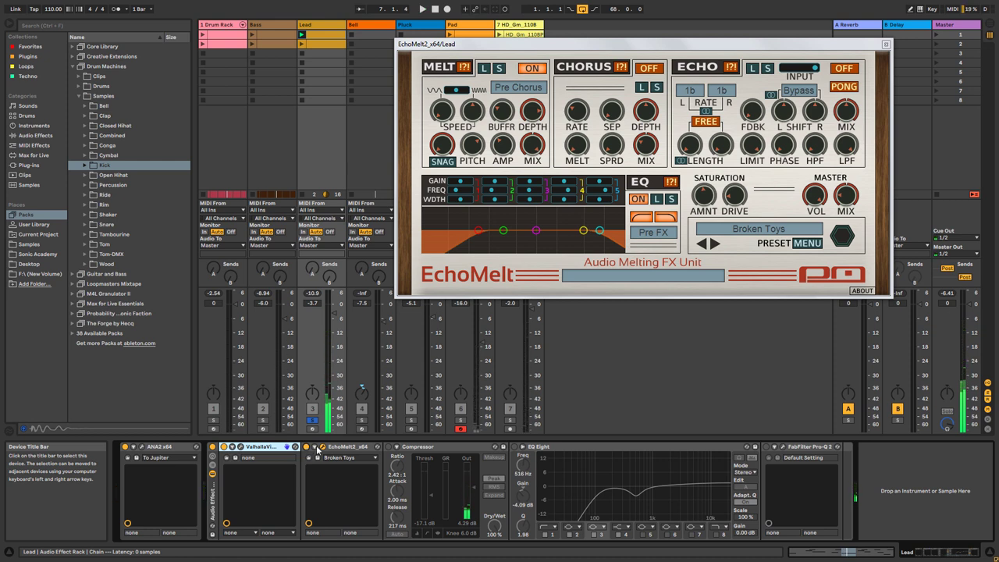
Re-enable the Lead's Compressor and EQ Eight one after the other, auditioning the track during playback
{"action": "left_click", "coordinate": [389, 446]}
{"action": "key", "text": "space"}
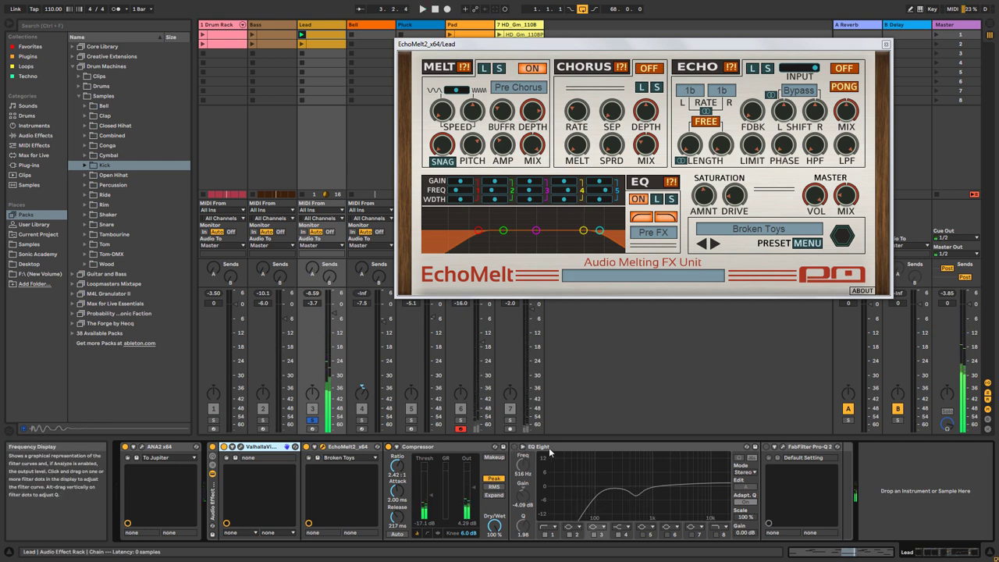
{"action": "left_click", "coordinate": [514, 449]}
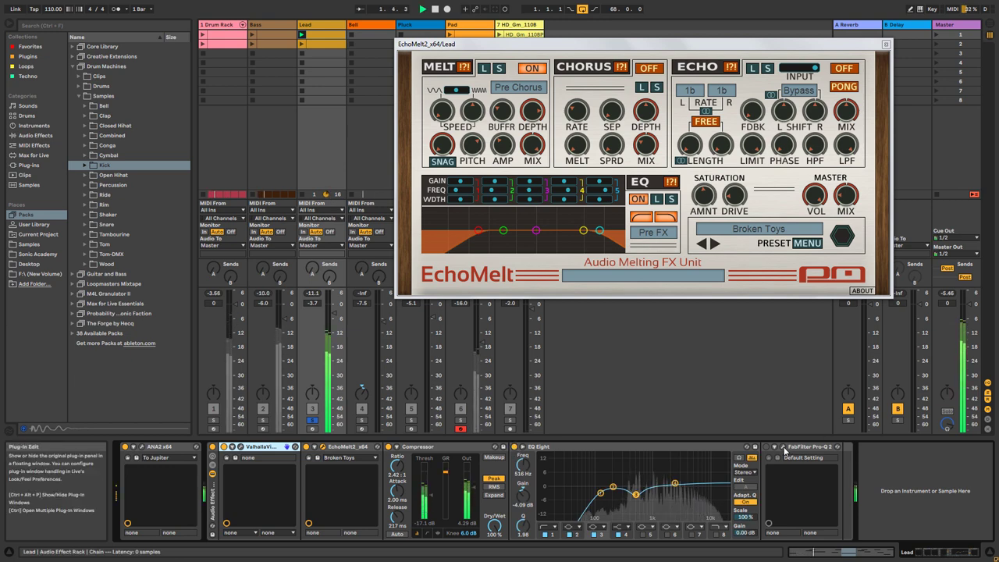
Open the Lead's FabFilter Pro-Q 2 window, reposition it, and briefly expand EQ Eight's curve to compare the two EQs
{"action": "left_click", "coordinate": [784, 447]}
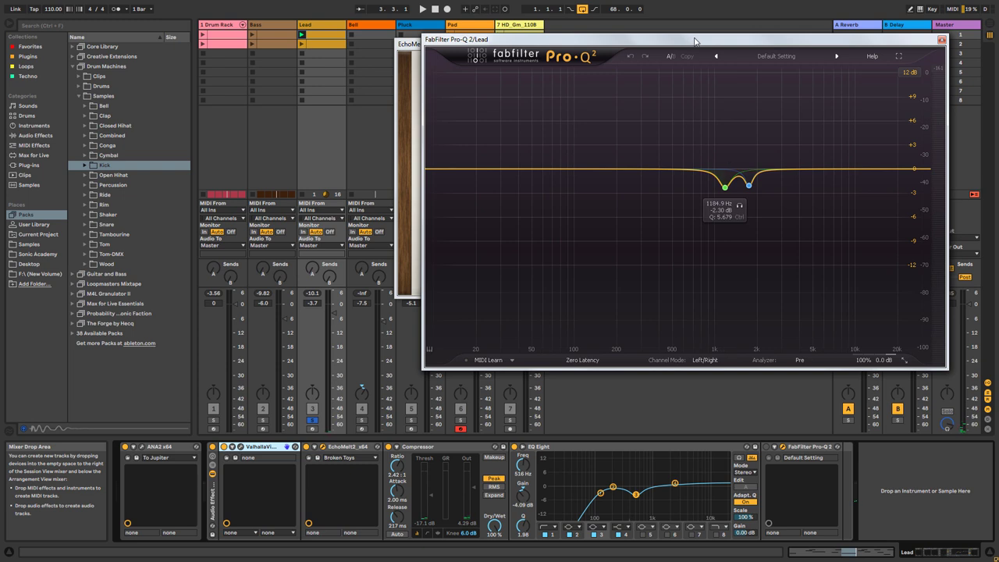
{"action": "left_click_drag", "start_coordinate": [695, 42], "coordinate": [666, 49]}
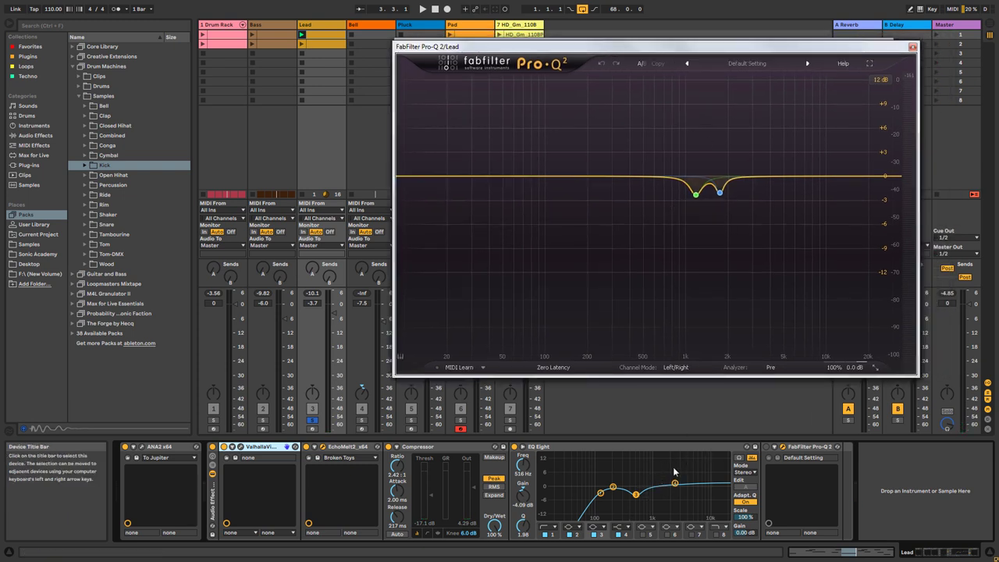
{"action": "double_click", "coordinate": [639, 473]}
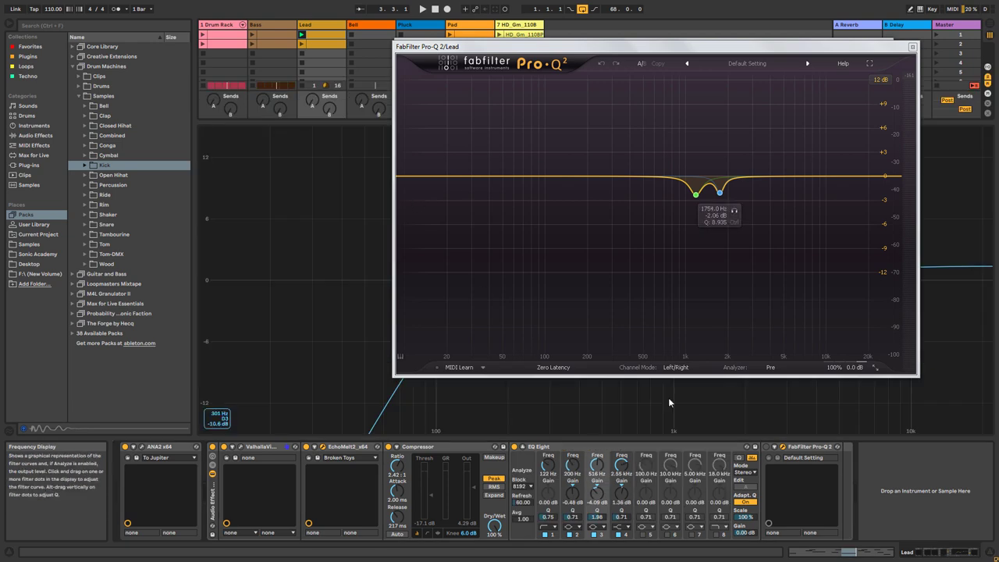
{"action": "double_click", "coordinate": [316, 303]}
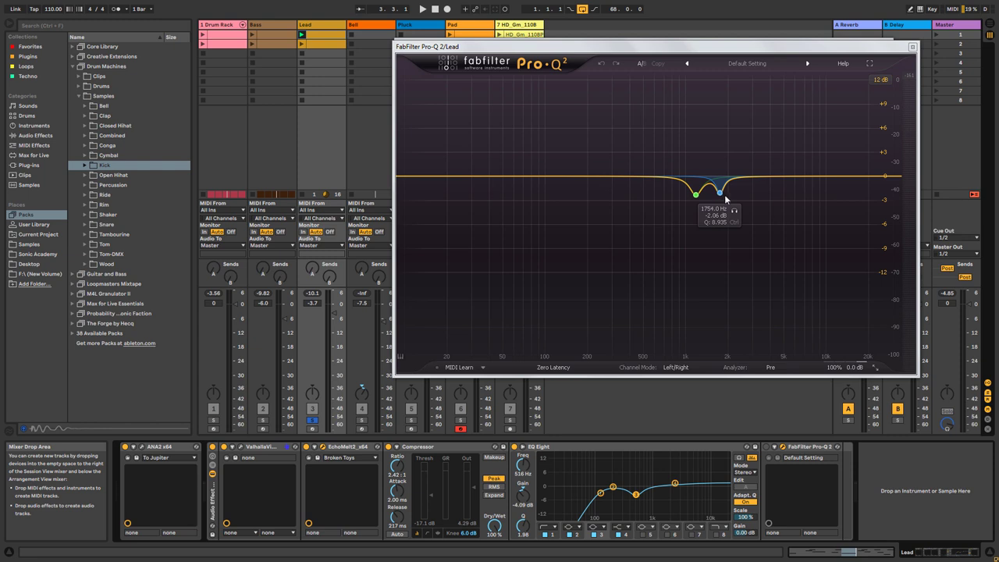
Play the Lead, re-enable FabFilter Pro-Q 2, and close the Pro-Q 2 and EchoMelt windows
{"action": "key", "text": "space"}
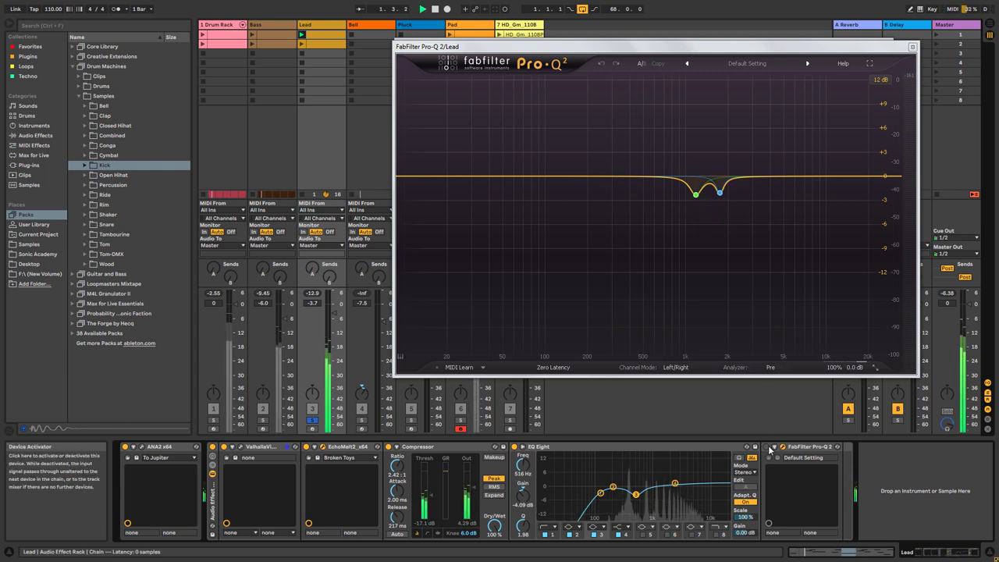
{"action": "left_click", "coordinate": [768, 447]}
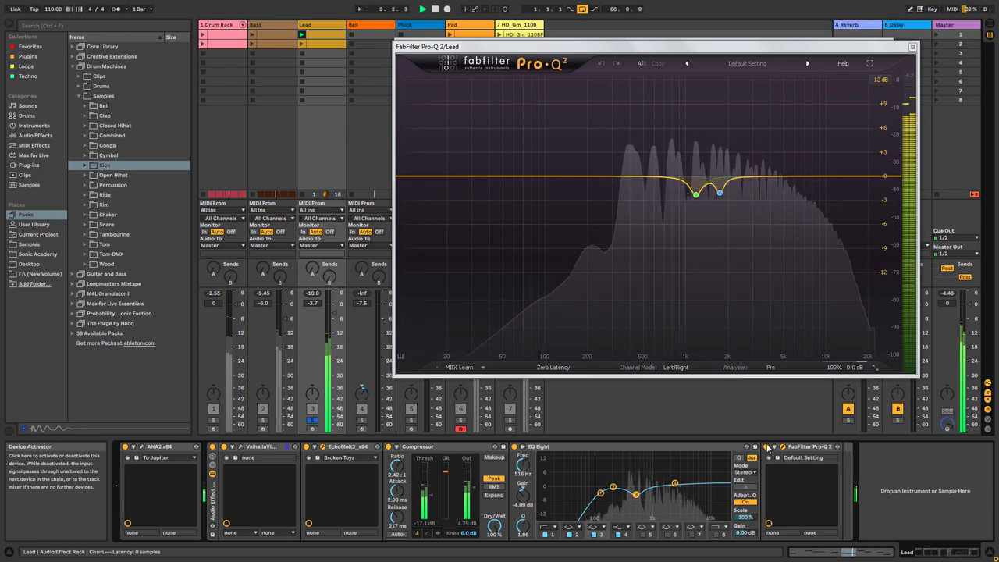
{"action": "left_click", "coordinate": [913, 47]}
{"action": "left_click", "coordinate": [886, 46]}
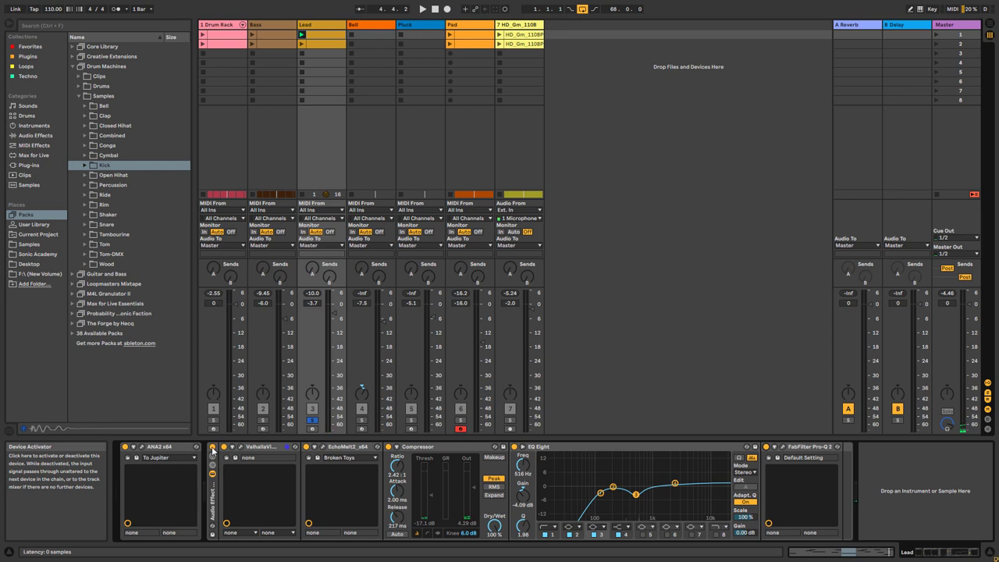
Play the Lead and bypass and re-enable its whole effect rack to compare the dry and processed sound
{"action": "key", "text": "space"}
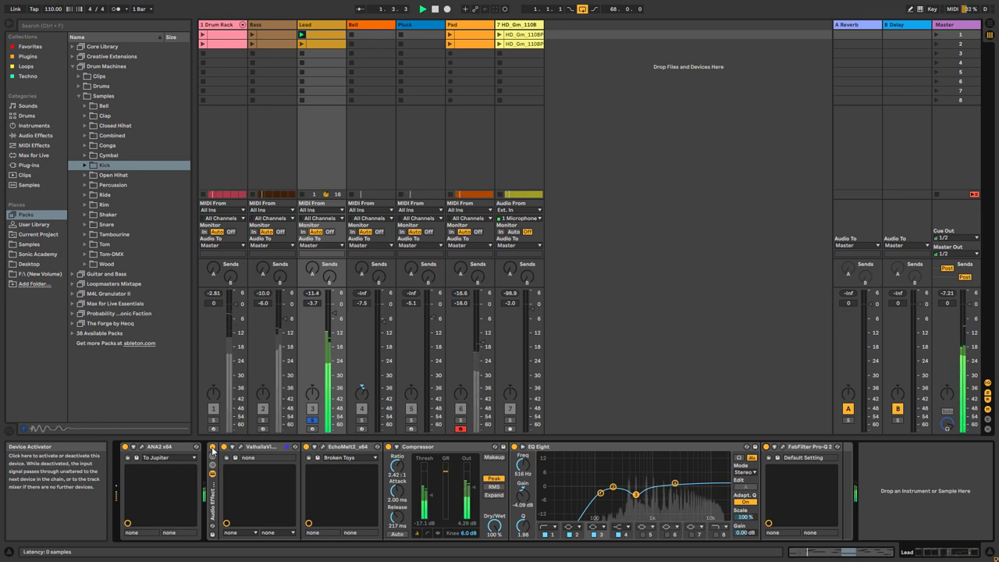
{"action": "left_click", "coordinate": [212, 447]}
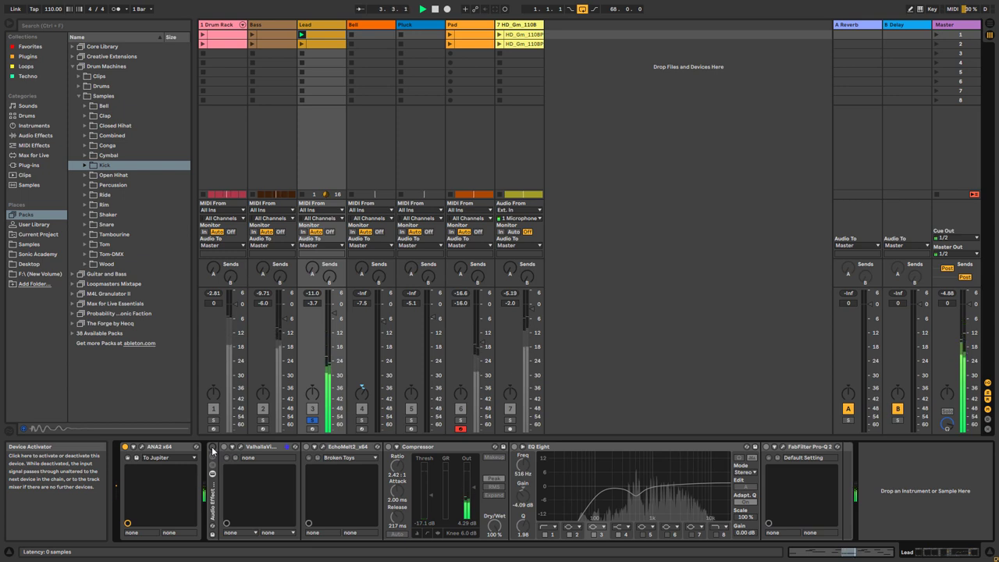
{"action": "left_click", "coordinate": [212, 448]}
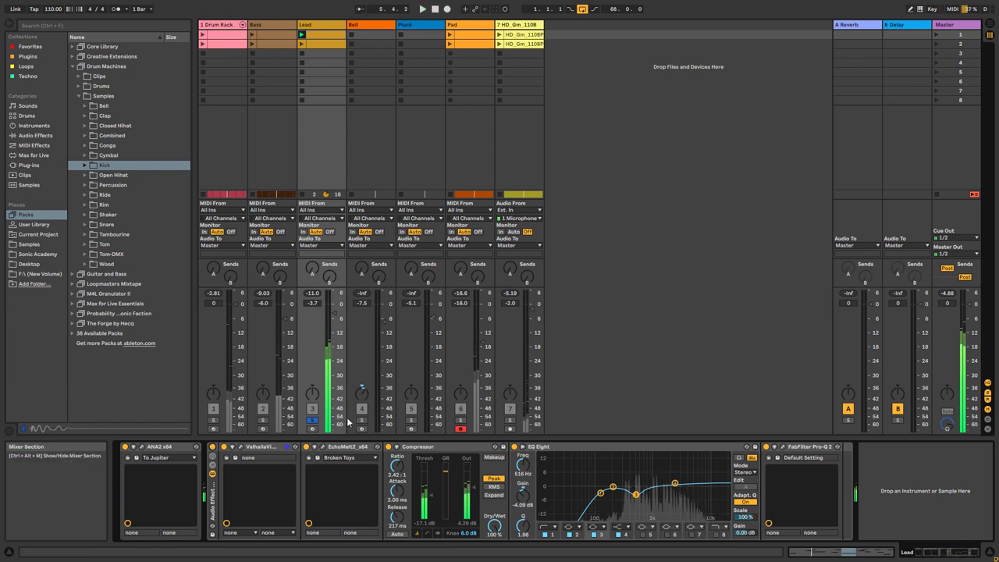
Unsolo the Lead track and check the song's arrangement before returning to the session view
{"action": "left_click", "coordinate": [312, 420]}
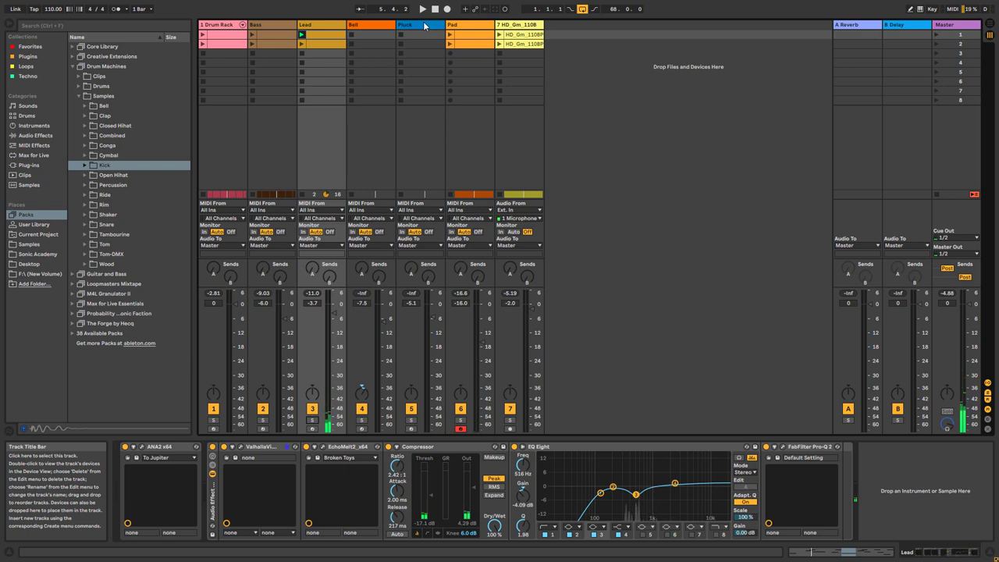
{"action": "key", "text": "Tab"}
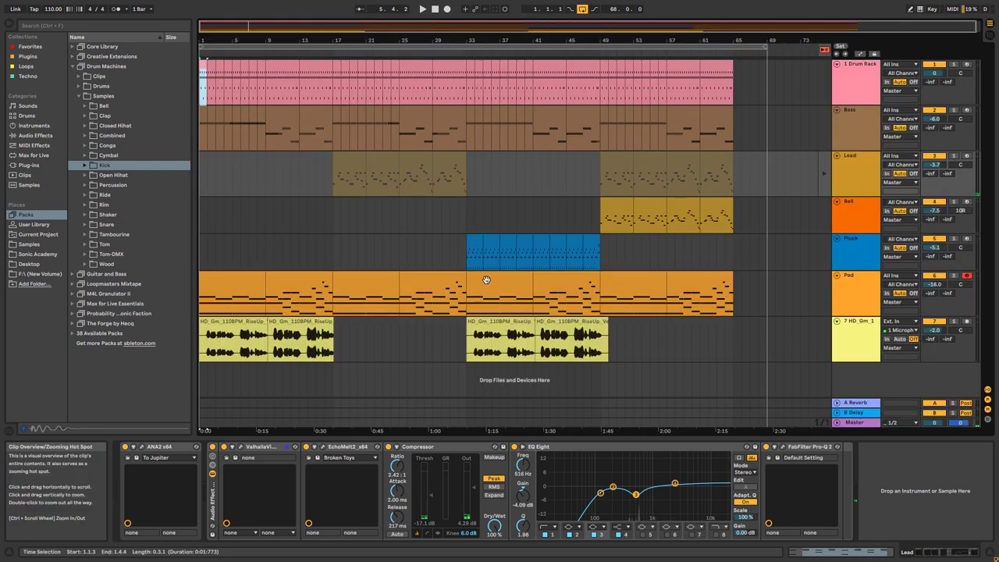
{"action": "key", "text": "Tab"}
Select the Pad track to show its devices and solo it
{"action": "left_click", "coordinate": [478, 24]}
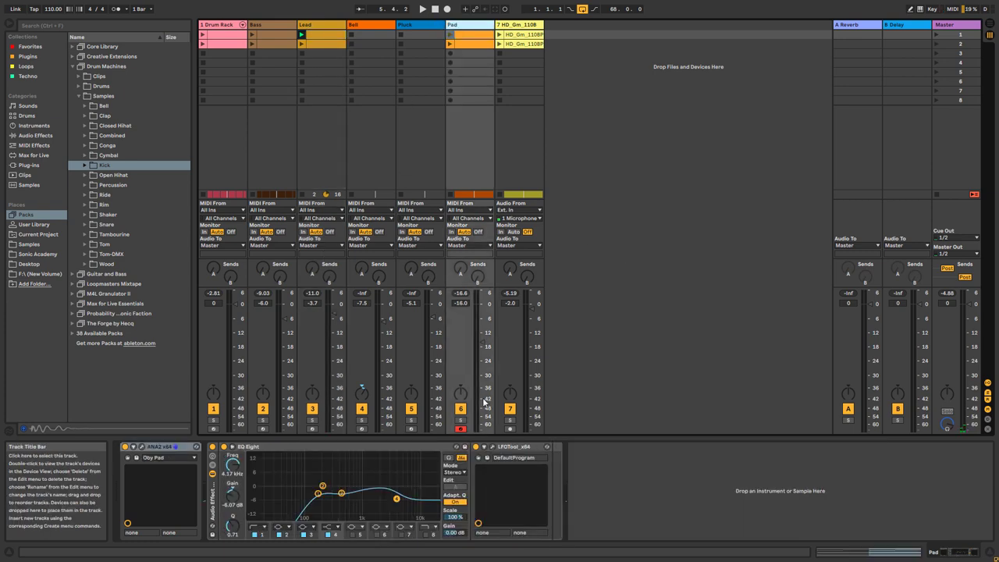
{"action": "left_click", "coordinate": [461, 421]}
{"action": "left_click", "coordinate": [480, 23]}
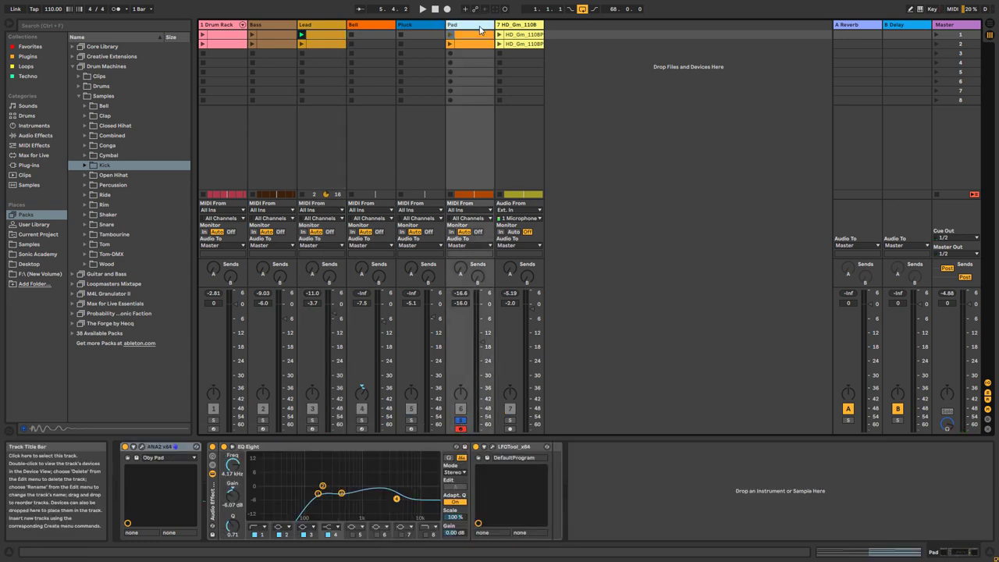
Open the Pad's ANA2 synth window, move it clear of the Pad's mixer channel and play the Oby Pad preset
{"action": "left_click", "coordinate": [141, 448]}
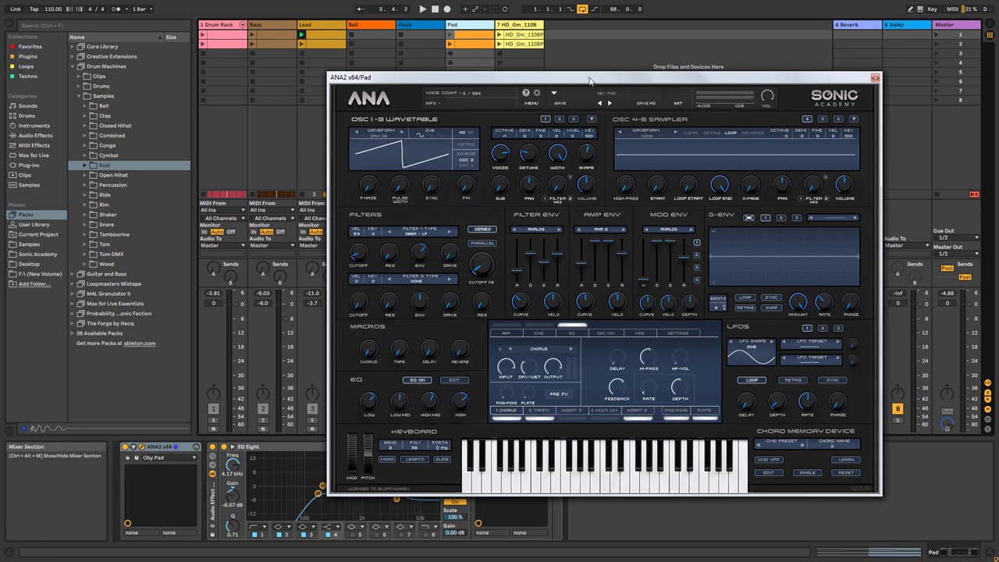
{"action": "left_click_drag", "start_coordinate": [589, 81], "coordinate": [720, 15]}
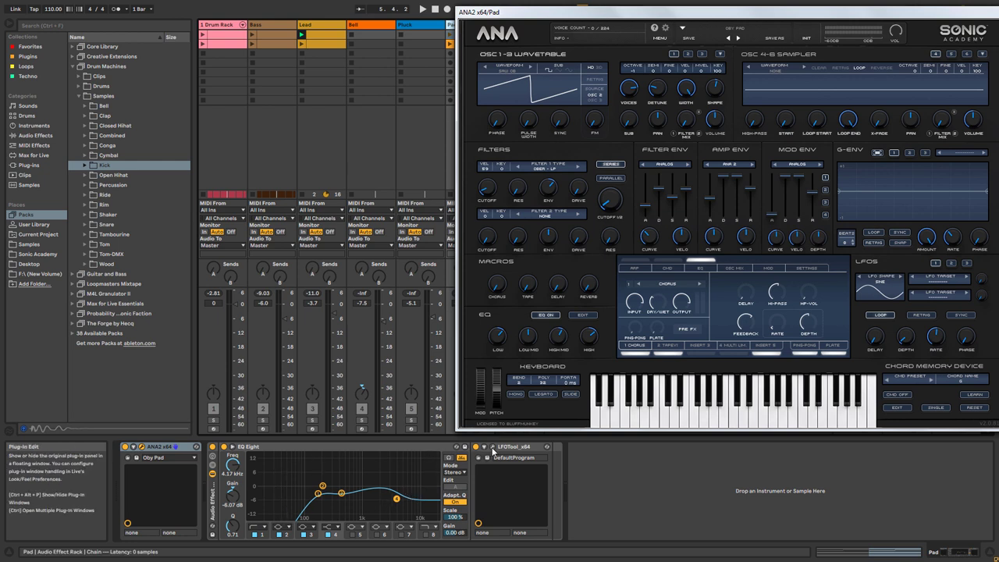
{"action": "key", "text": "space"}
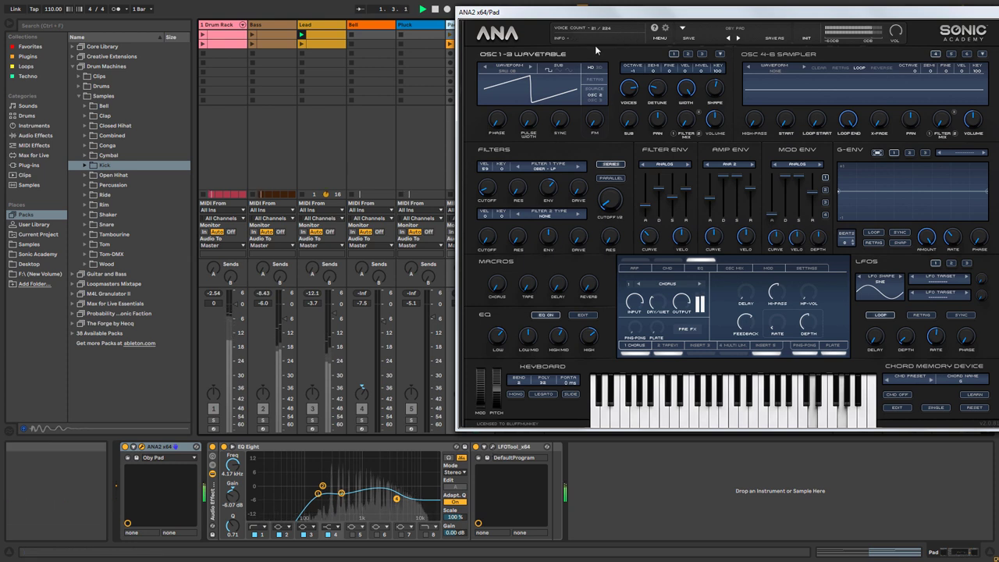
{"action": "left_click_drag", "start_coordinate": [582, 14], "coordinate": [620, 15]}
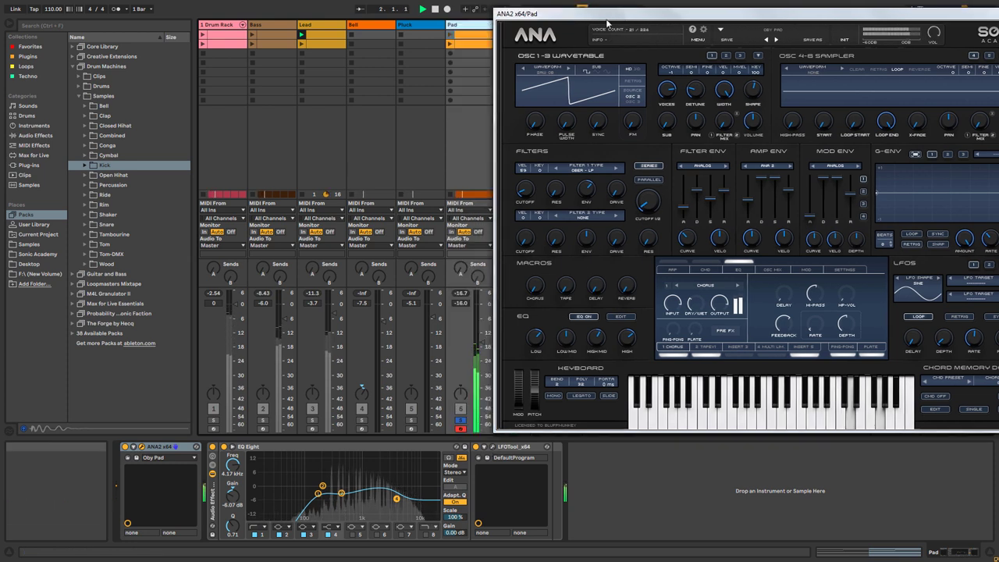
Solo the Bass alongside the Pad and bypass and re-enable the Pad's EQ Eight to compare the sound
{"action": "left_click", "coordinate": [263, 420]}
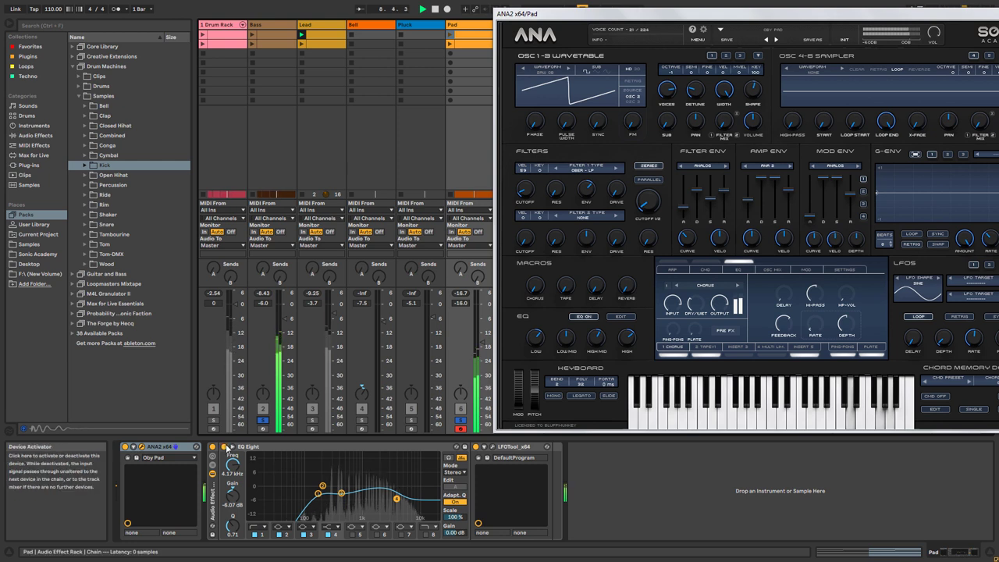
{"action": "left_click", "coordinate": [225, 447]}
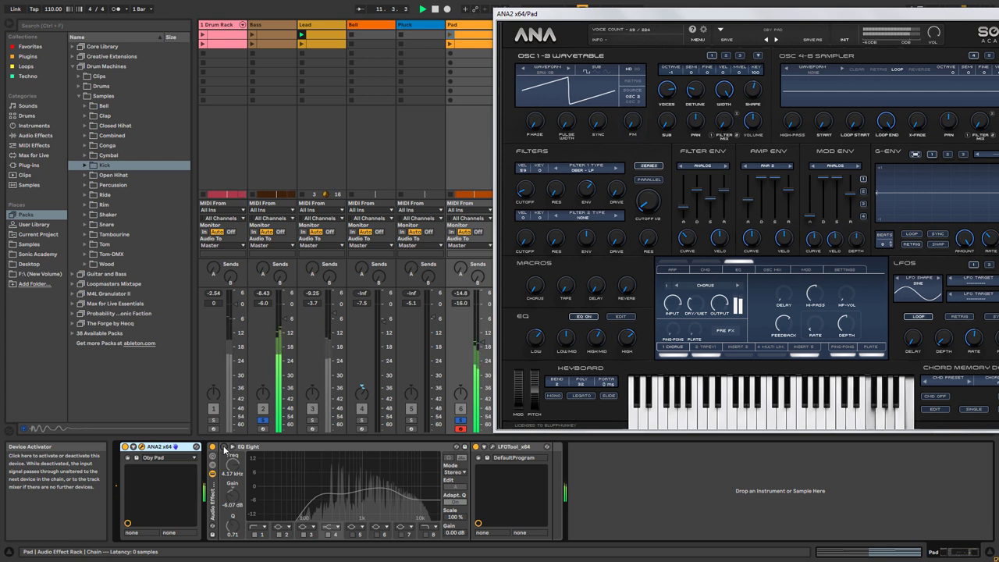
{"action": "left_click", "coordinate": [224, 447]}
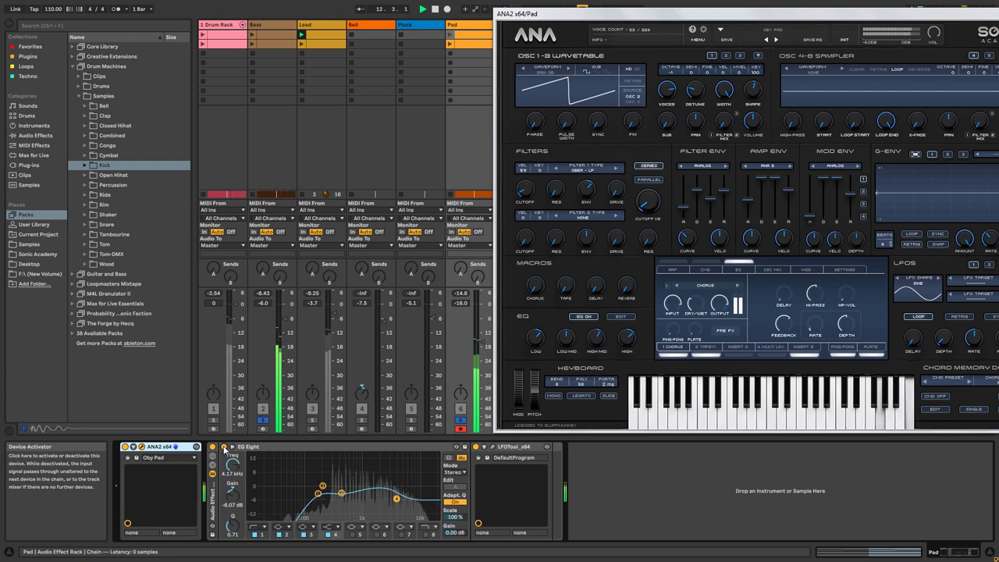
Close the Pad's ANA2 window, unsolo the Pad and Bass tracks and play the full mix
{"action": "left_click", "coordinate": [476, 448]}
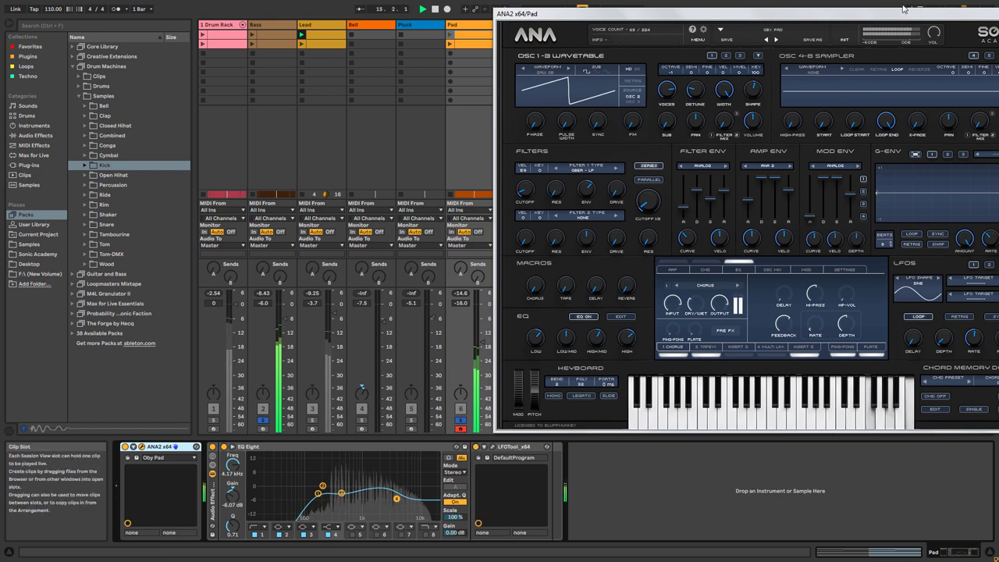
{"action": "left_click_drag", "start_coordinate": [895, 18], "coordinate": [736, 32]}
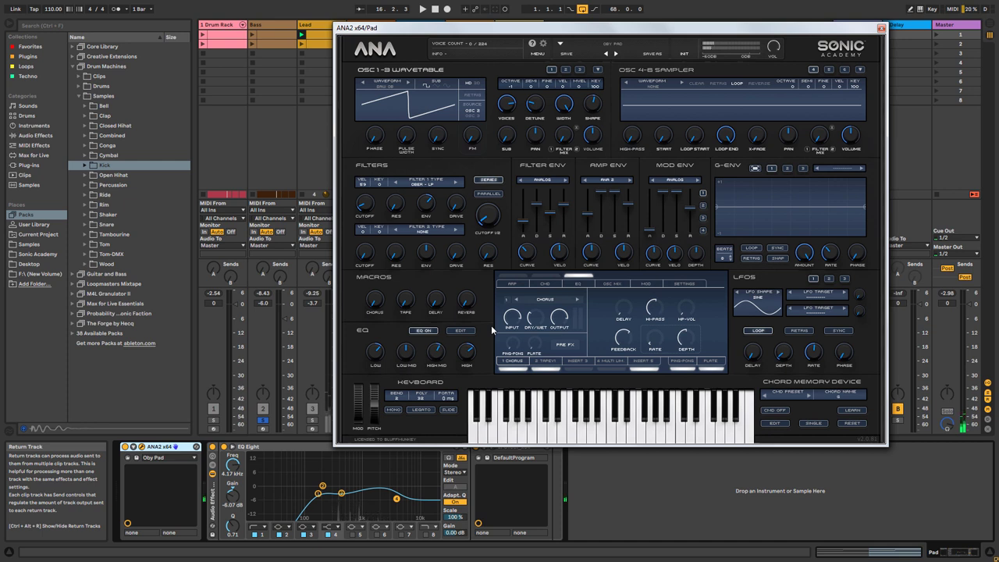
{"action": "left_click", "coordinate": [882, 29]}
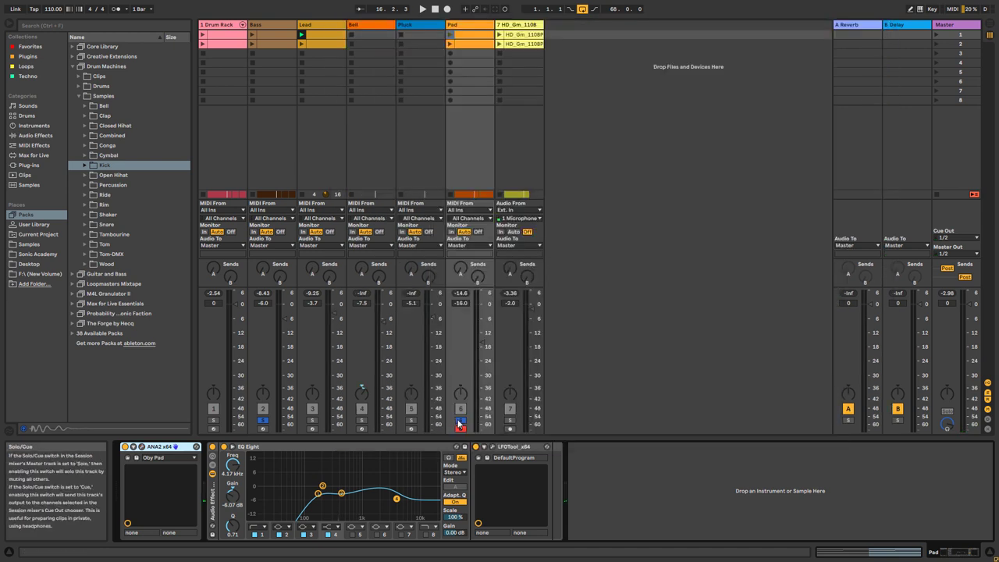
{"action": "left_click", "coordinate": [460, 423]}
{"action": "key", "text": "space"}
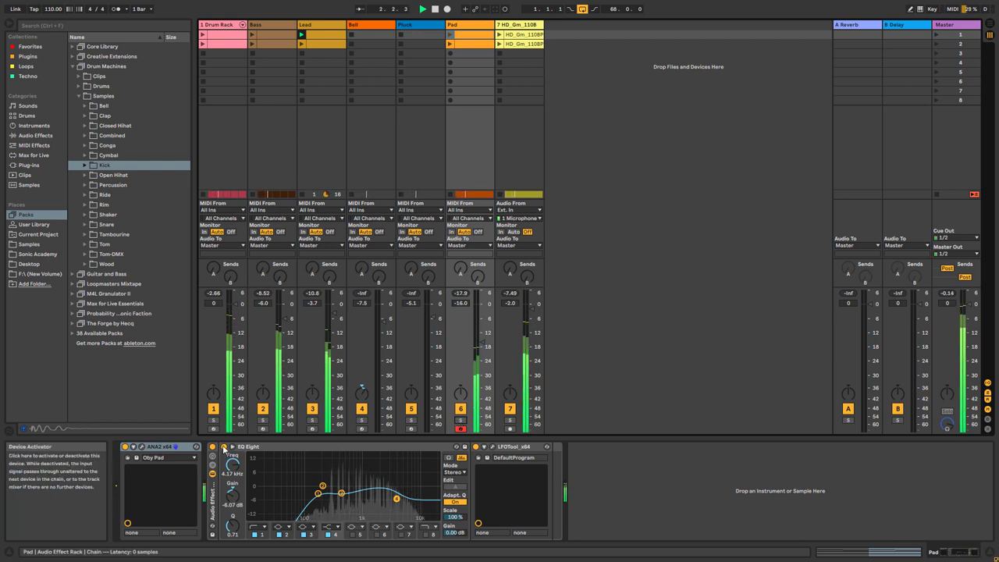
Mute the HD_Gm_110B vocal track and bypass and re-enable the Pad's EQ Eight to compare it in the mix
{"action": "left_click", "coordinate": [509, 408]}
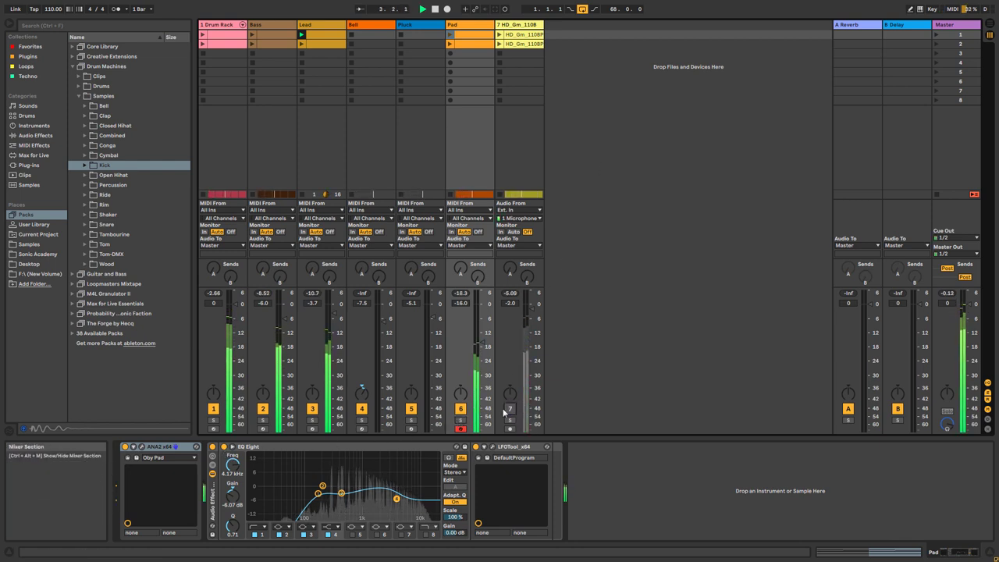
{"action": "left_click", "coordinate": [224, 448]}
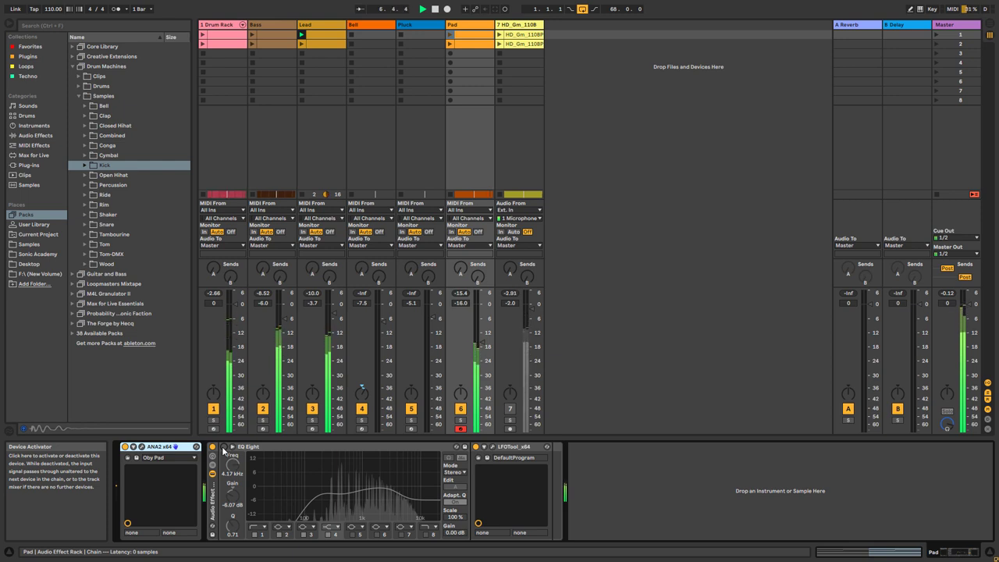
{"action": "left_click", "coordinate": [224, 447]}
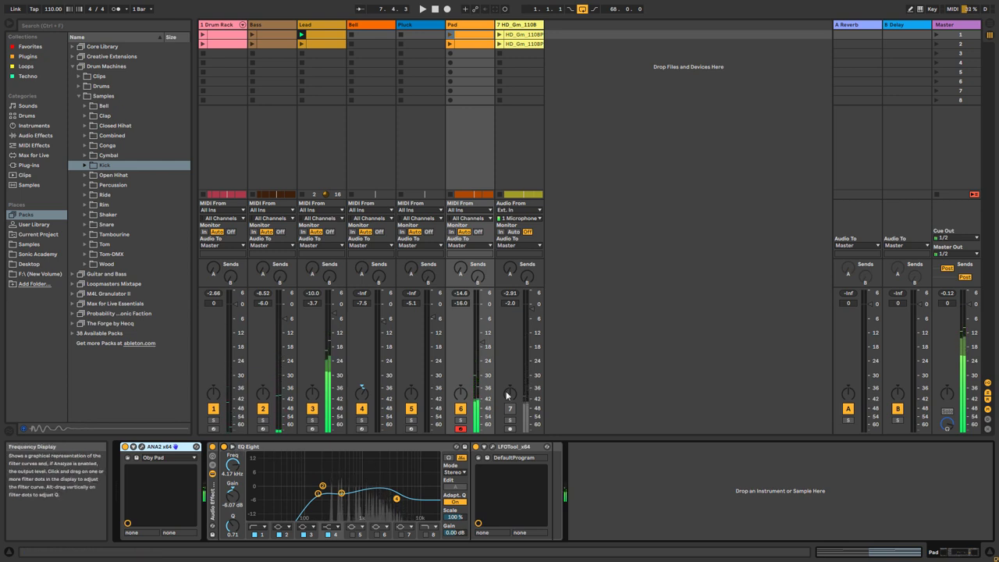
Show the HD_Gm_110B vocal track's devices, solo the track and switch off its audio effect rack
{"action": "left_click", "coordinate": [531, 26]}
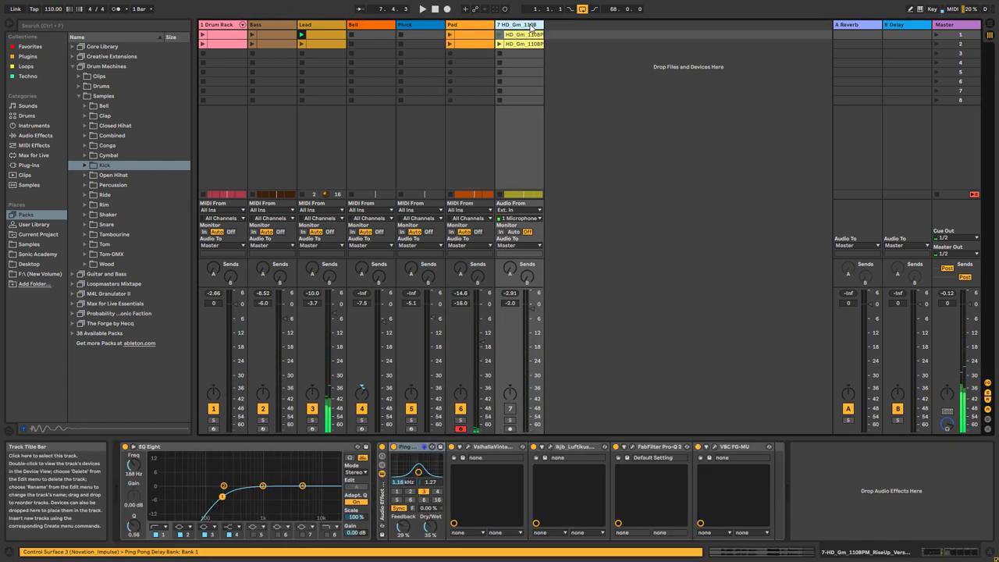
{"action": "left_click", "coordinate": [509, 420]}
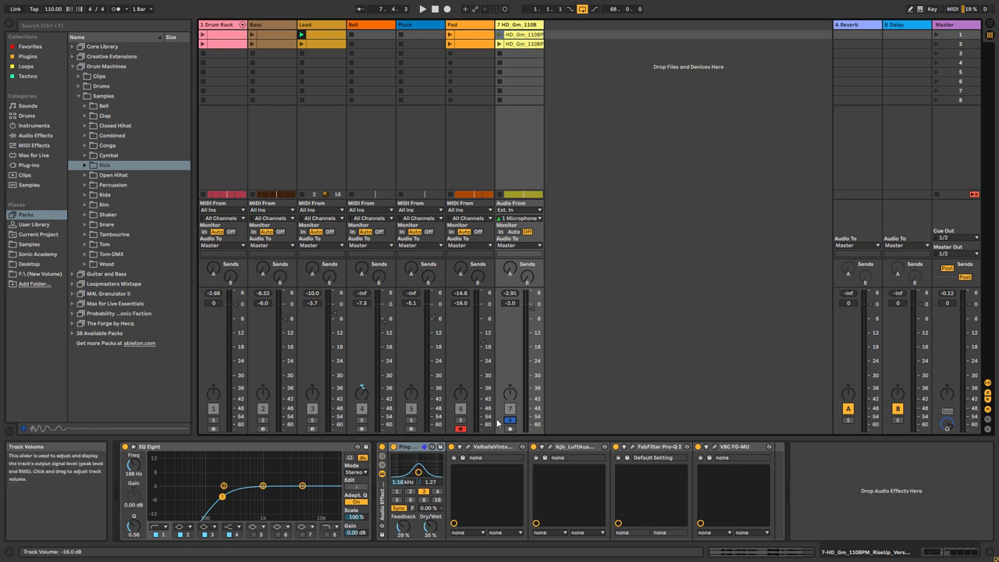
{"action": "left_click", "coordinate": [383, 447]}
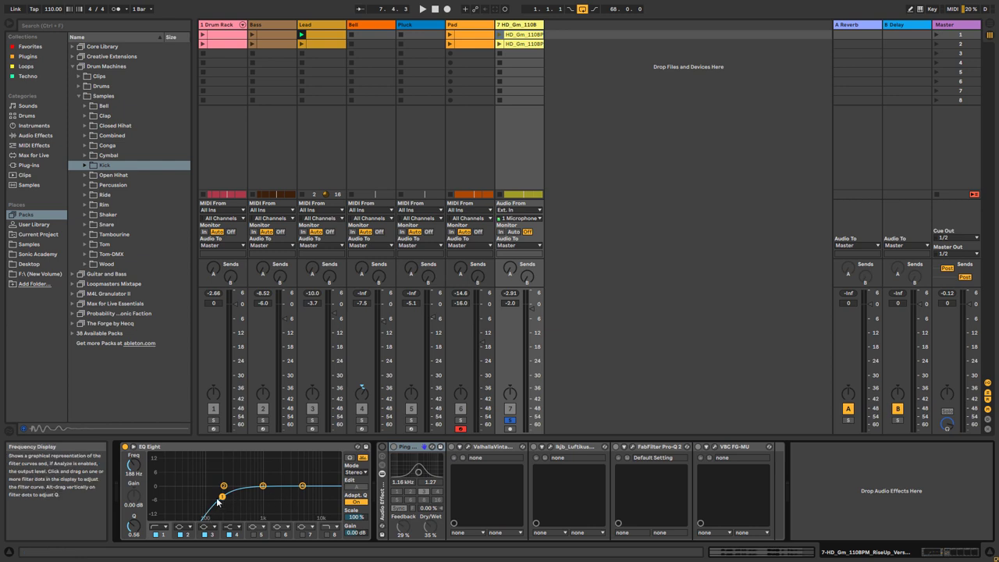
Play the soloed vocal and bypass and re-enable its EQ Eight to compare the sound
{"action": "key", "text": "space"}
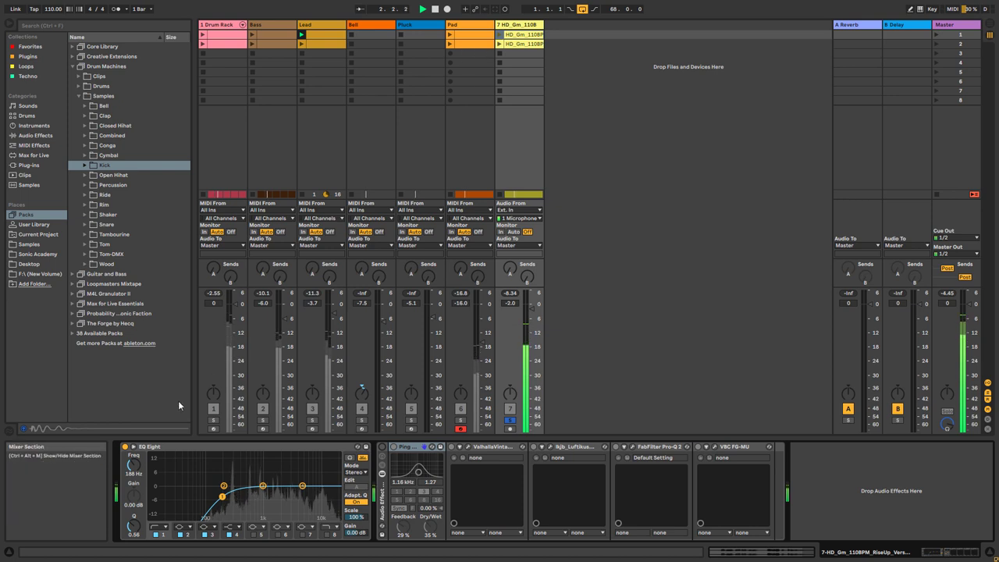
{"action": "left_click", "coordinate": [125, 448]}
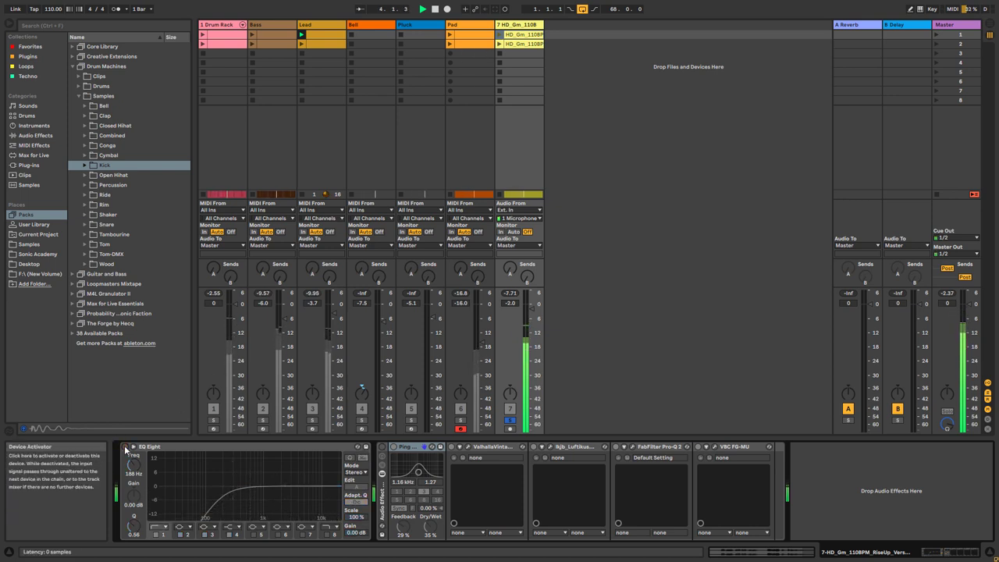
{"action": "left_click", "coordinate": [125, 448]}
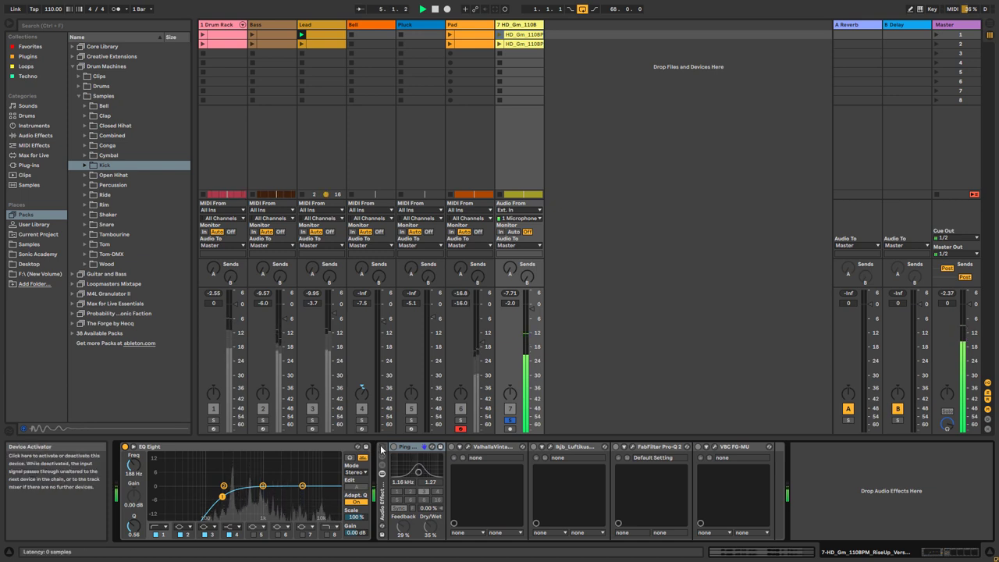
Switch the vocal's audio effect rack back on and enable its Ping Pong Delay
{"action": "left_click", "coordinate": [406, 448]}
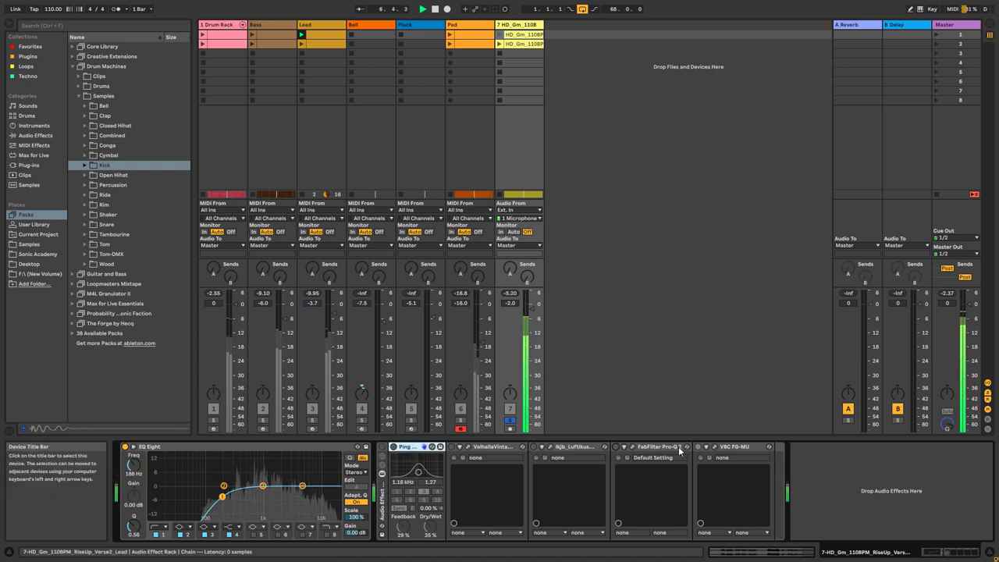
{"action": "left_click", "coordinate": [382, 447]}
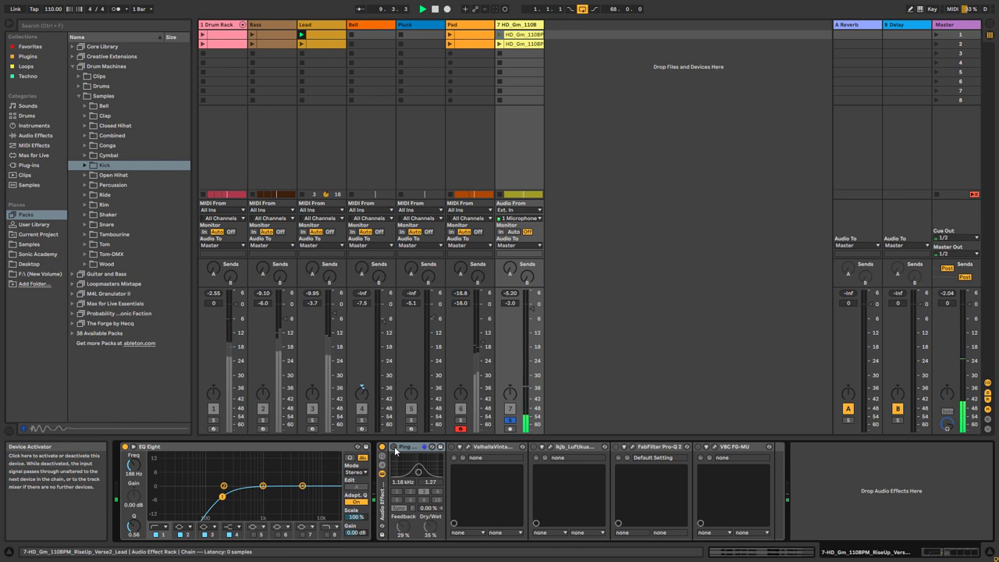
{"action": "left_click", "coordinate": [394, 449]}
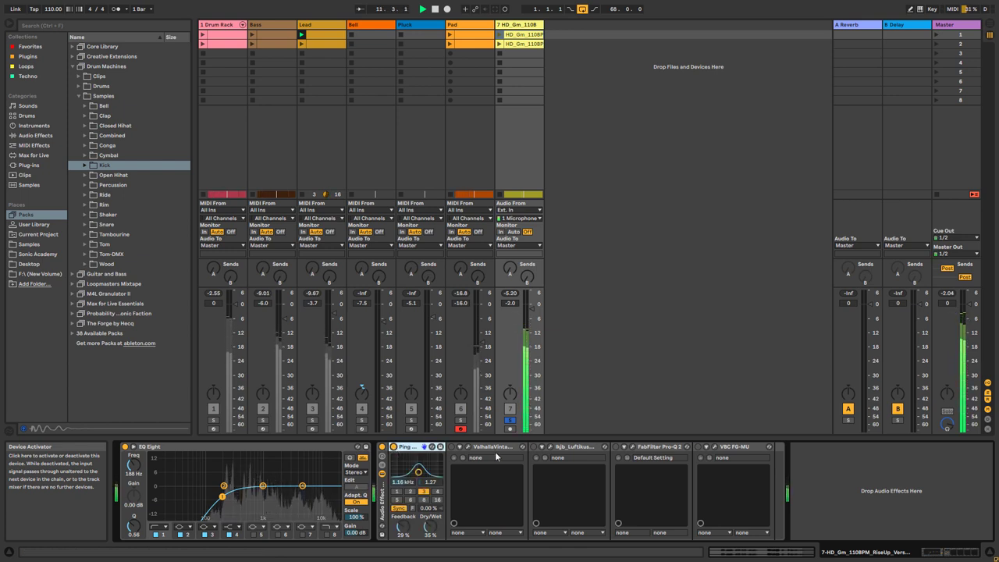
Check the vocal's ValhallaVintageVerb settings in its window, close the window and enable the reverb
{"action": "left_click", "coordinate": [470, 448]}
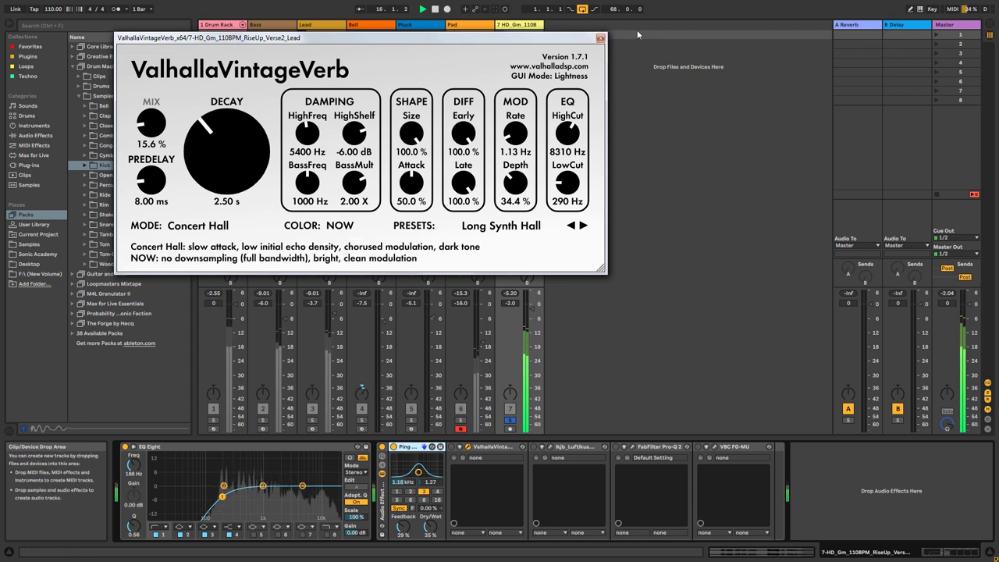
{"action": "left_click", "coordinate": [599, 38]}
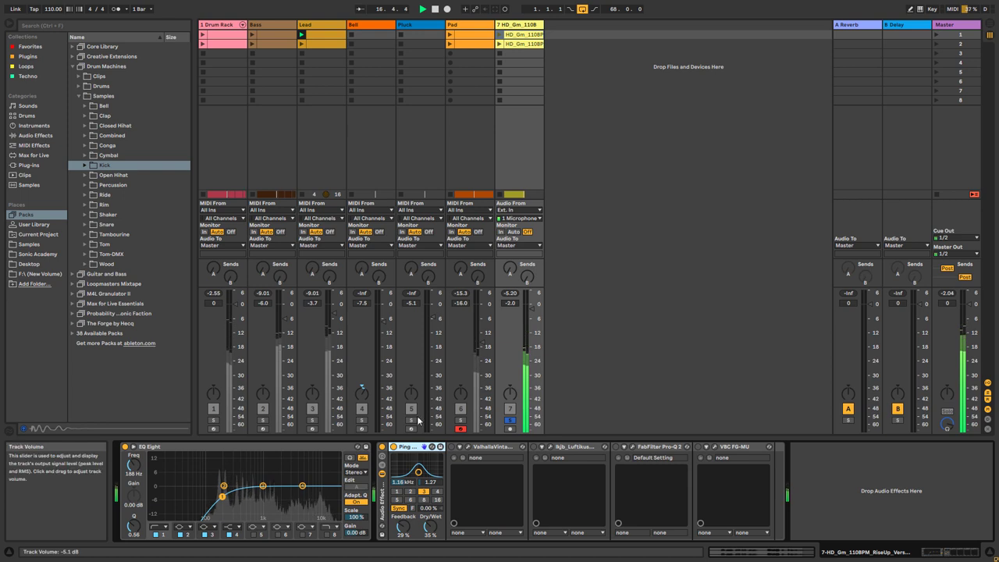
{"action": "left_click", "coordinate": [451, 448]}
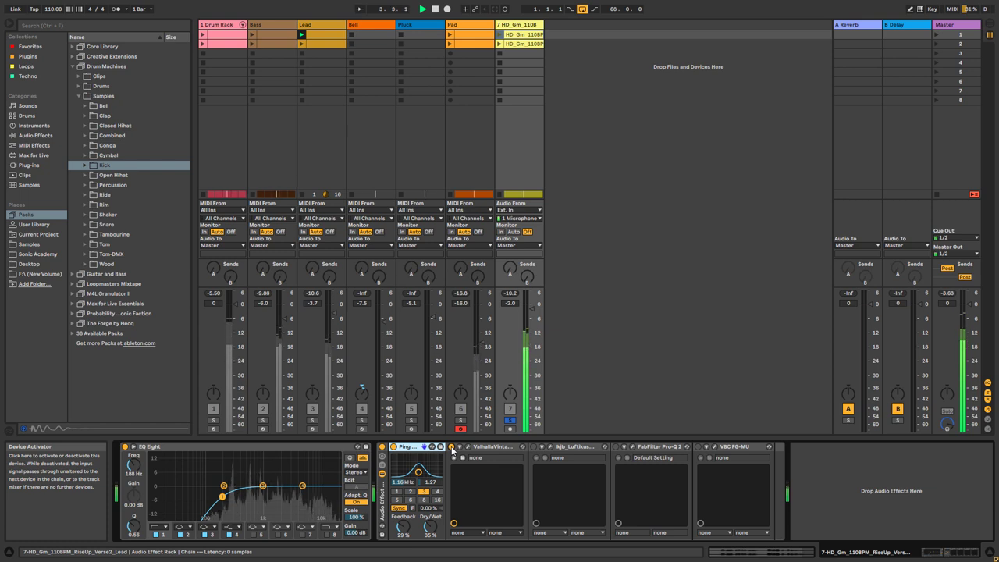
Open the vocal's Luftikus equalizer window, move it aside and enable the plug-in
{"action": "left_click", "coordinate": [550, 449]}
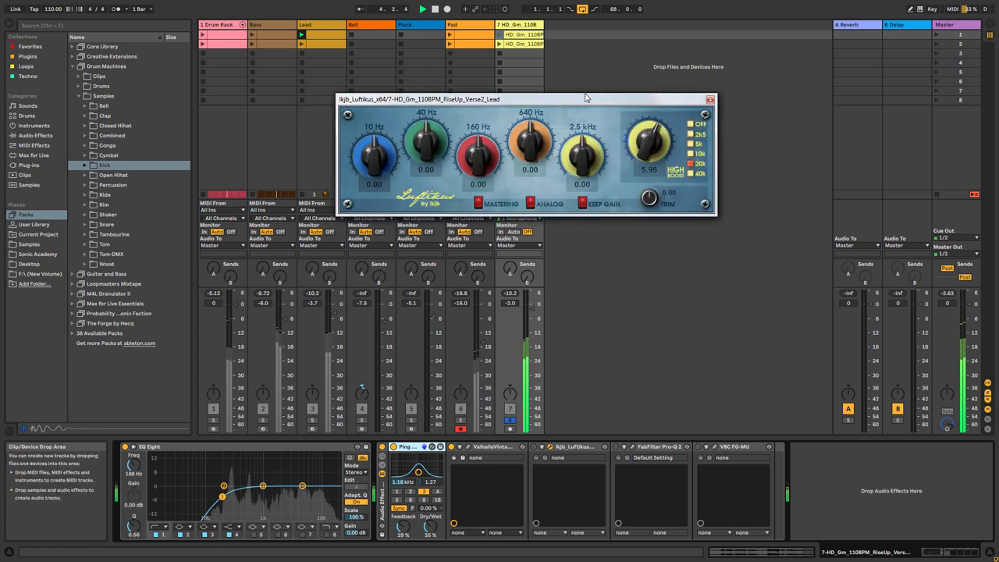
{"action": "left_click_drag", "start_coordinate": [532, 105], "coordinate": [505, 110]}
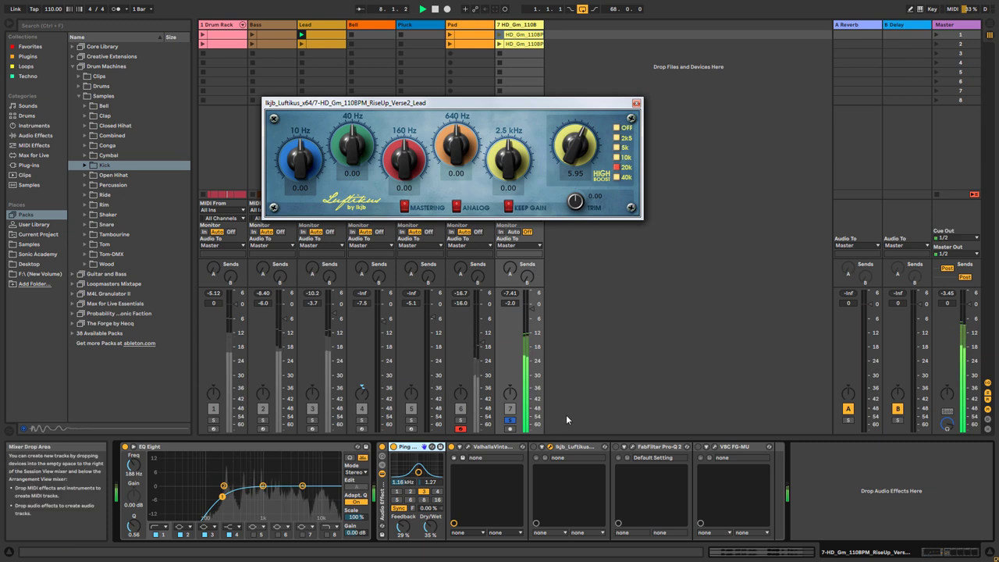
{"action": "left_click", "coordinate": [534, 449]}
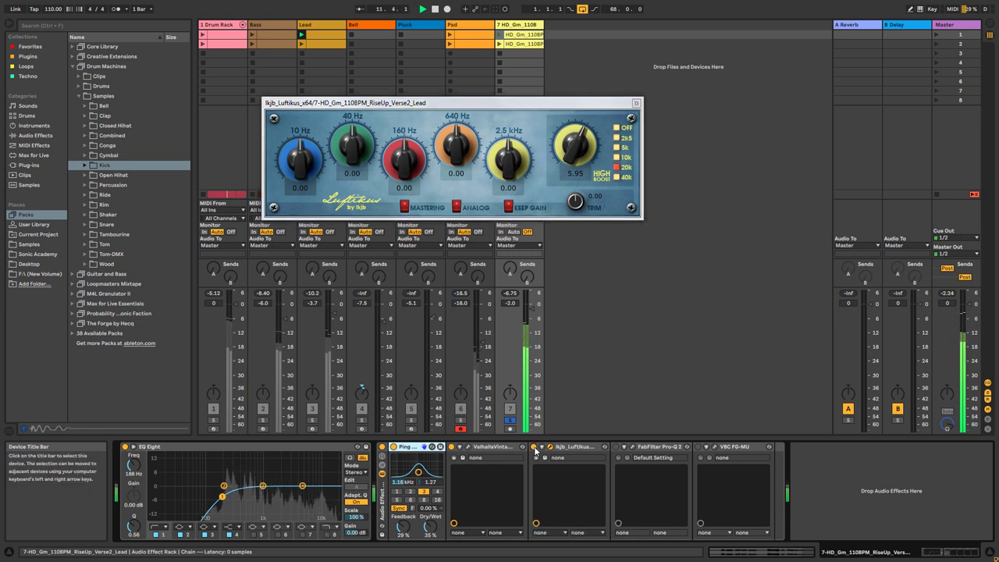
Enable the vocal's FabFilter Pro-Q 2 and VBC FG-MU with their windows open, comparing the sound with Pro-Q 2 bypassed
{"action": "left_click", "coordinate": [619, 448]}
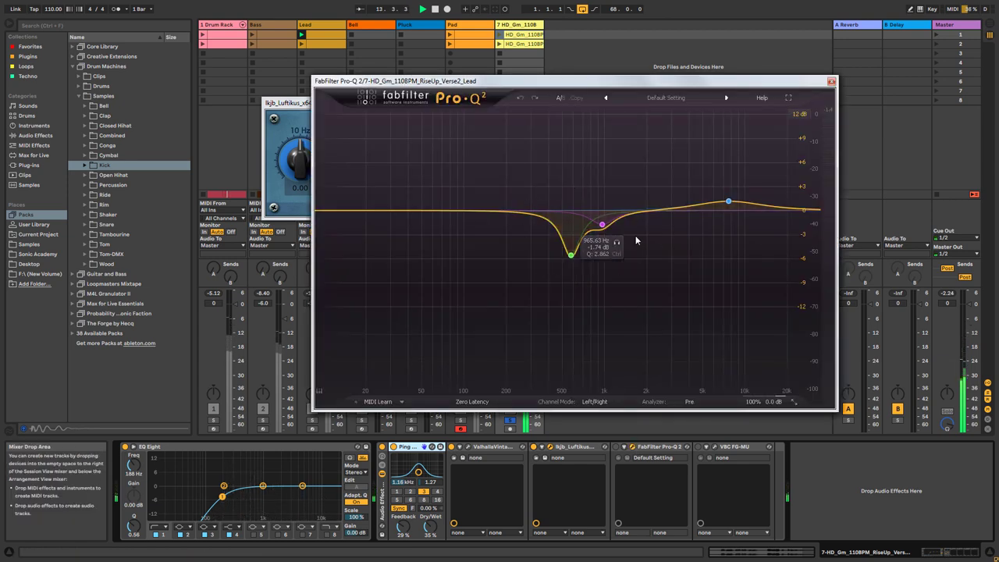
{"action": "left_click", "coordinate": [616, 448]}
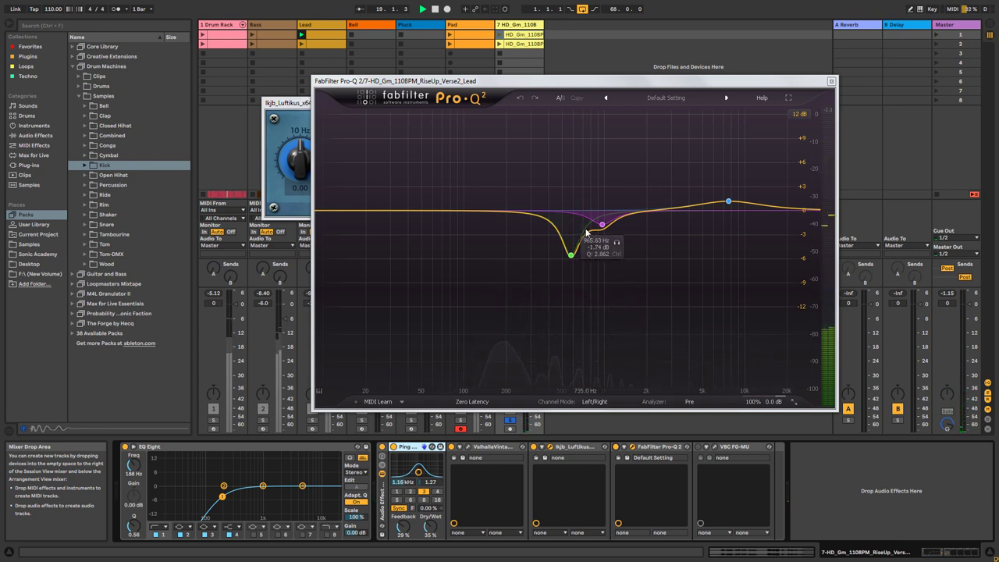
{"action": "left_click", "coordinate": [616, 447]}
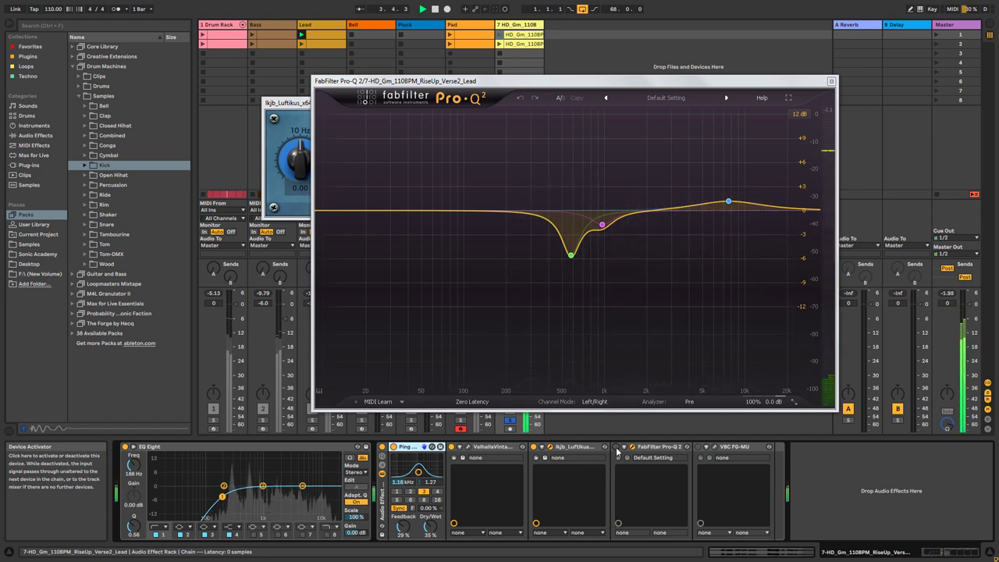
{"action": "left_click", "coordinate": [616, 447]}
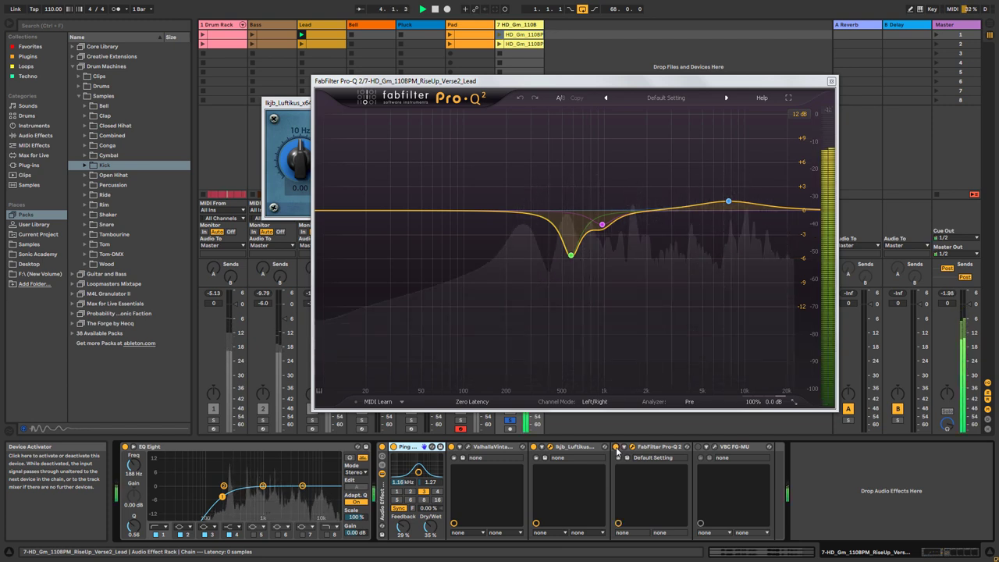
{"action": "left_click", "coordinate": [697, 450]}
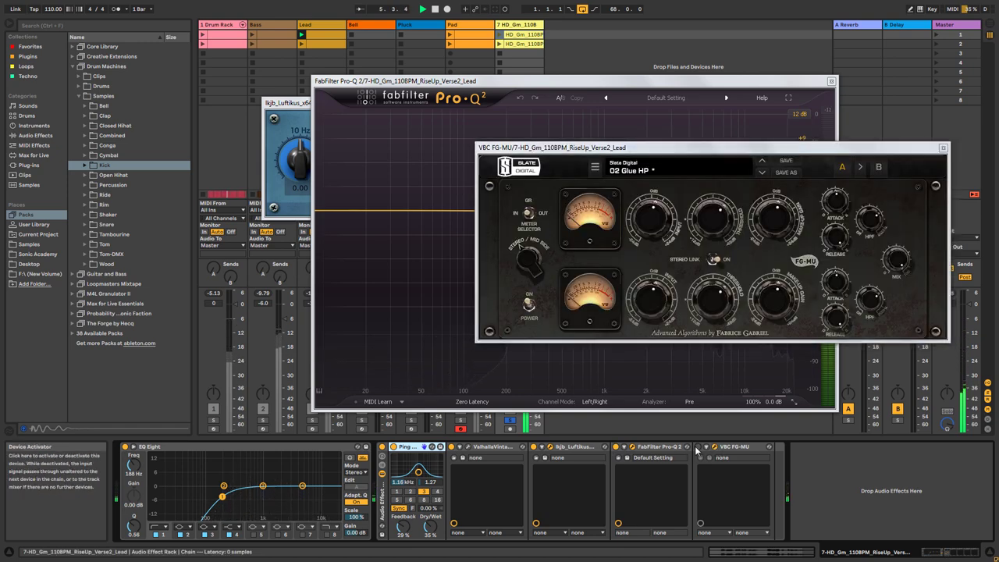
{"action": "left_click", "coordinate": [698, 448]}
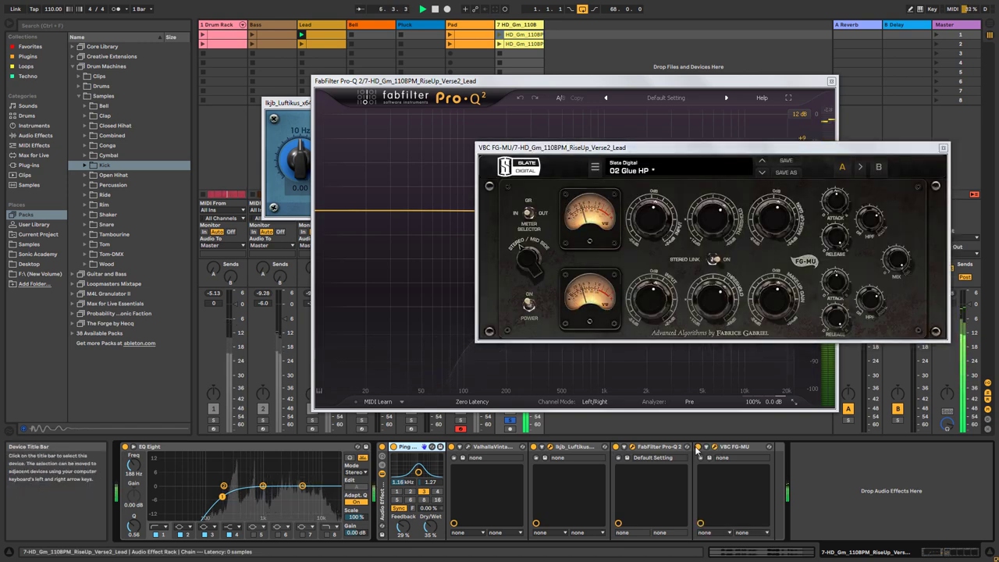
Close the FG-MU, Pro-Q 2 and Luftikus windows and unsolo the vocal track
{"action": "left_click", "coordinate": [943, 147]}
{"action": "left_click", "coordinate": [832, 81]}
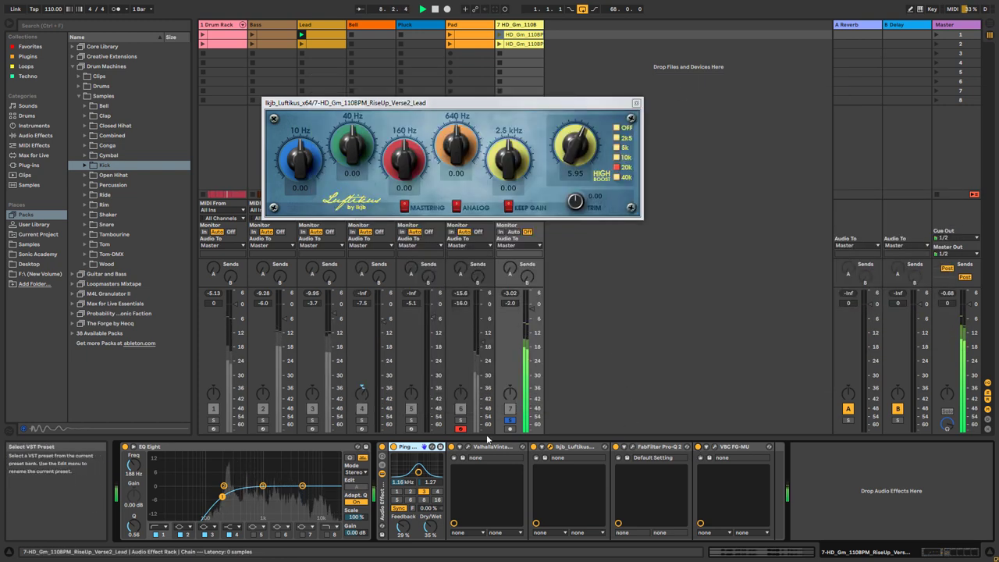
{"action": "left_click", "coordinate": [509, 420]}
{"action": "left_click", "coordinate": [635, 103]}
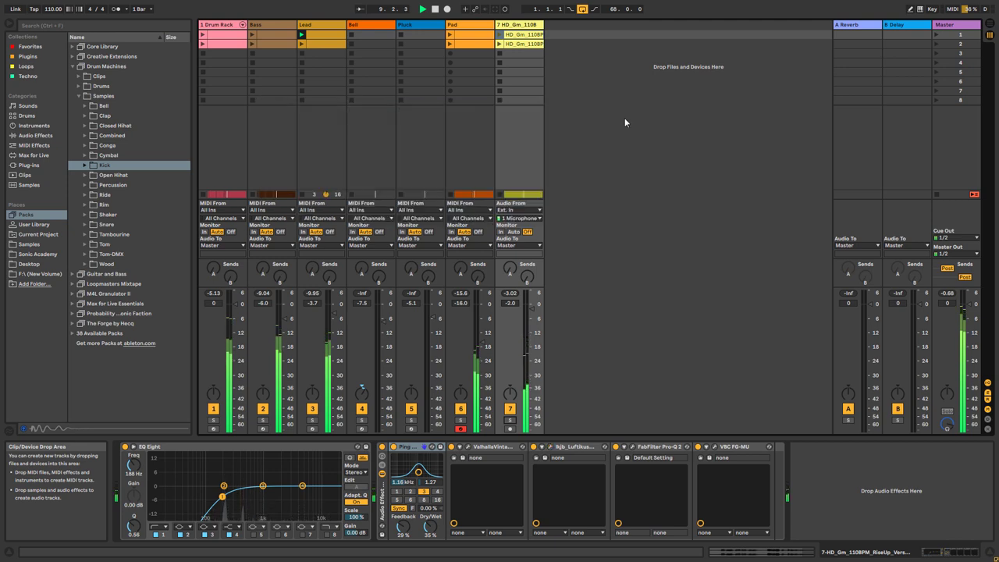
Restore the Lead track's arrangement playback in the arrangement view and select its first clip at bar 17
{"action": "key", "text": "Tab"}
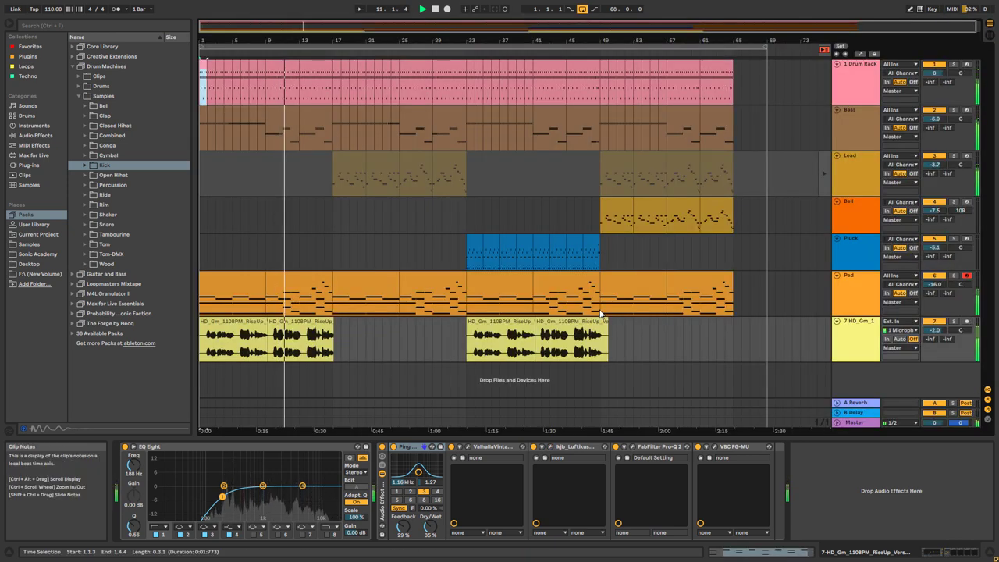
{"action": "left_click", "coordinate": [825, 50]}
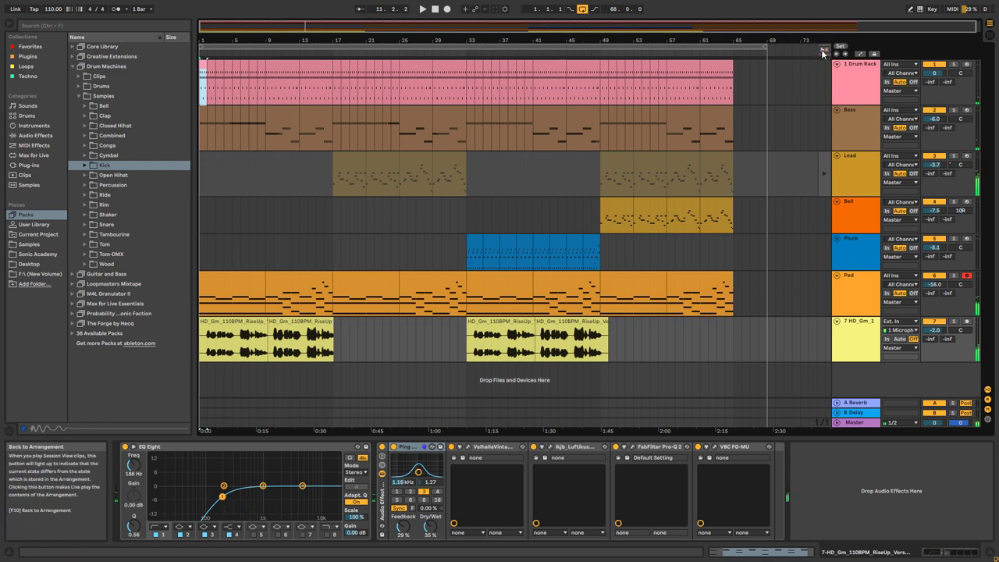
{"action": "left_click", "coordinate": [350, 167]}
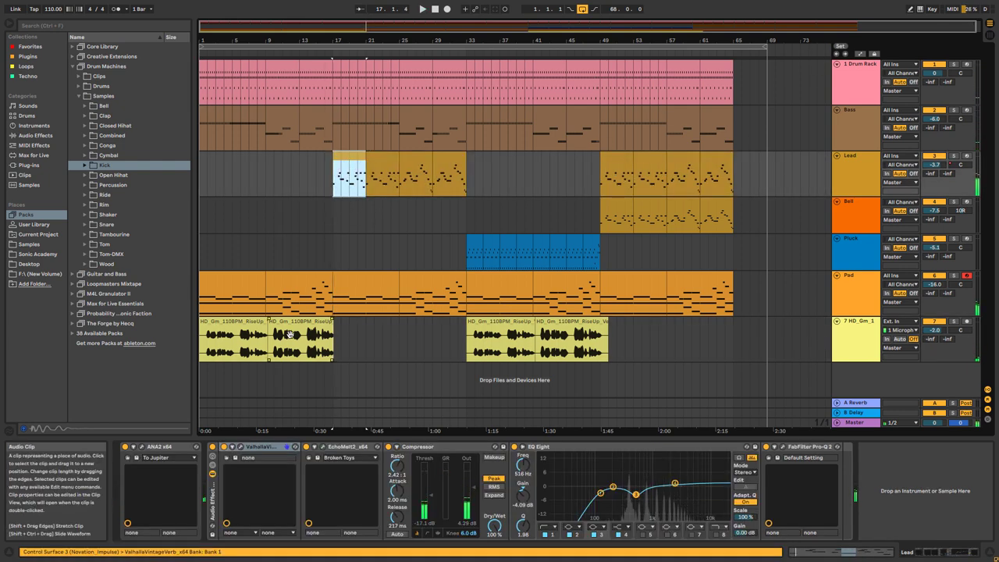
{"action": "key", "text": "Tab"}
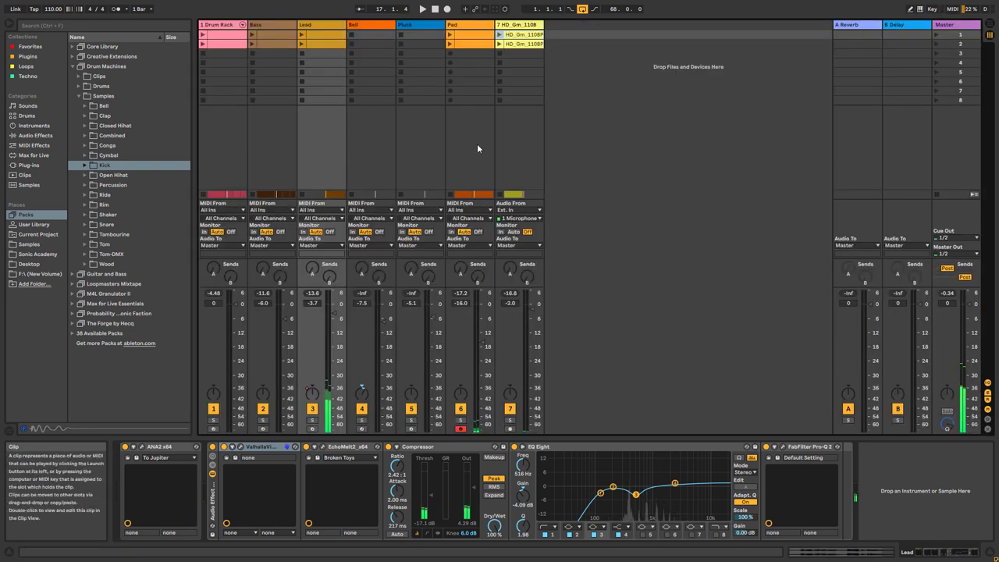
{"action": "key", "text": "Tab"}
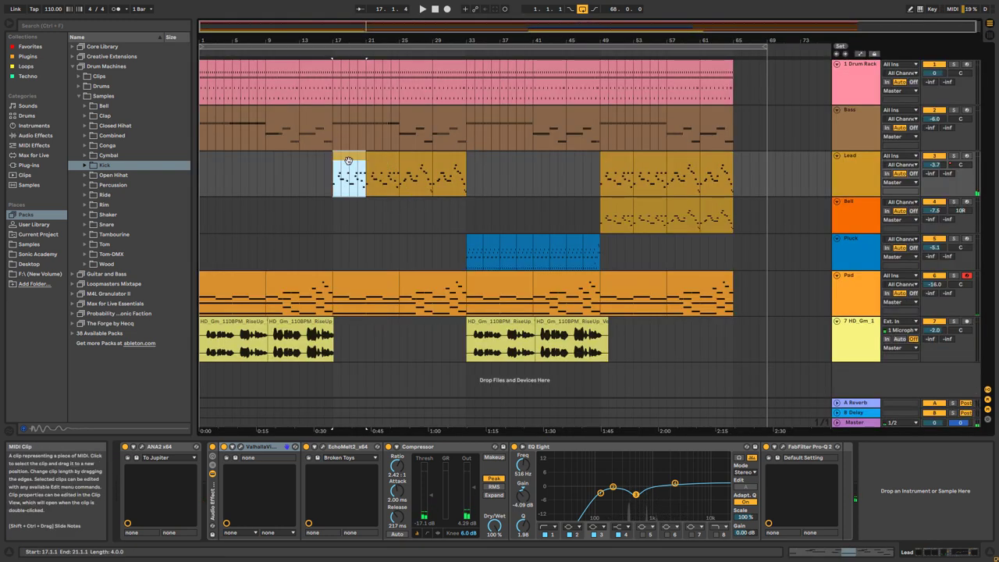
Play the Lead clip at bar 17 and compare the song sections by selecting the opening vocal clips and bars 17 to 33 on the Bell track
{"action": "key", "text": "space"}
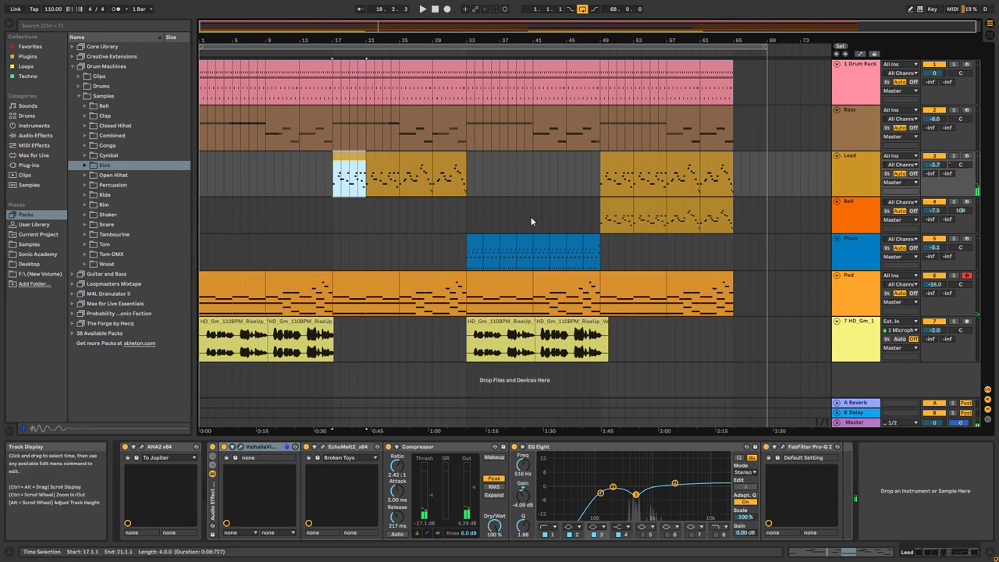
{"action": "left_click", "coordinate": [251, 322]}
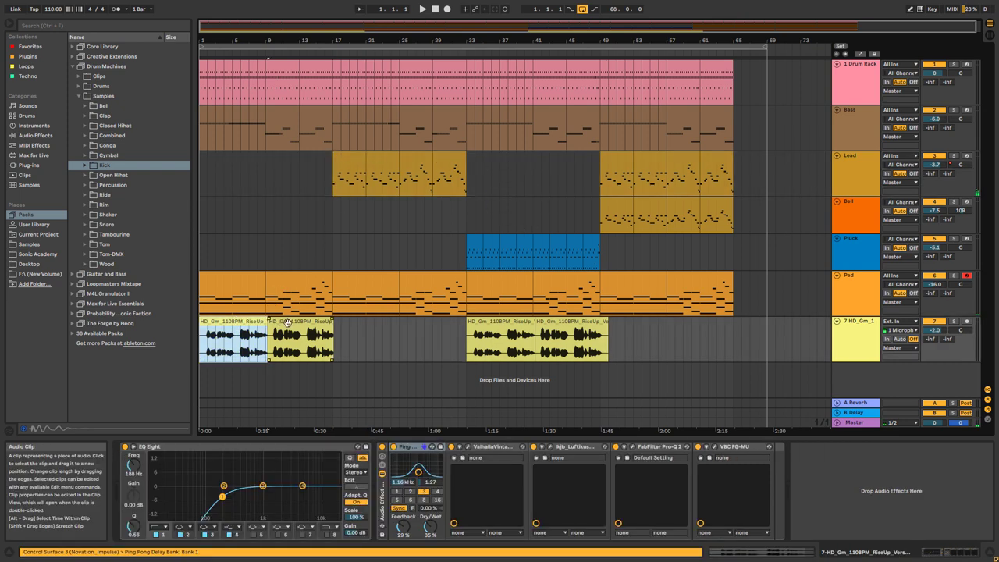
{"action": "left_click", "coordinate": [288, 323]}
{"action": "left_click", "coordinate": [255, 323]}
{"action": "left_click", "coordinate": [294, 322]}
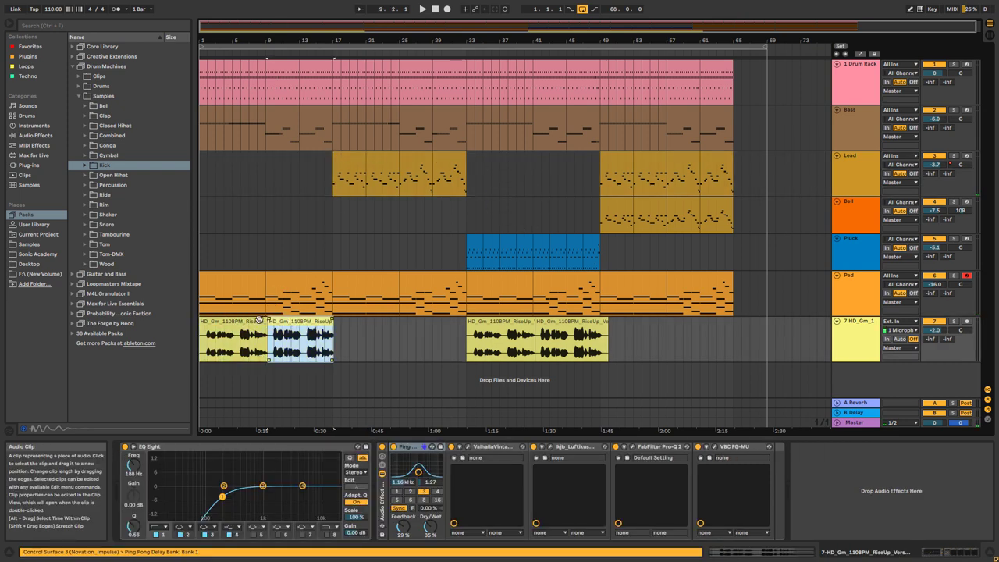
{"action": "left_click", "coordinate": [248, 322]}
{"action": "left_click", "coordinate": [305, 320]}
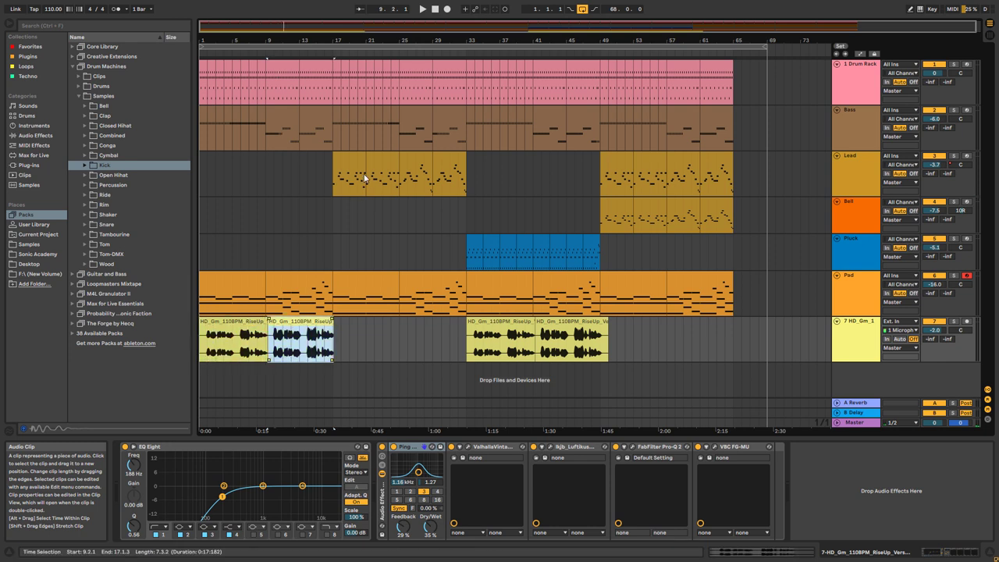
{"action": "left_click", "coordinate": [336, 219]}
{"action": "left_click_drag", "start_coordinate": [338, 221], "coordinate": [467, 225]}
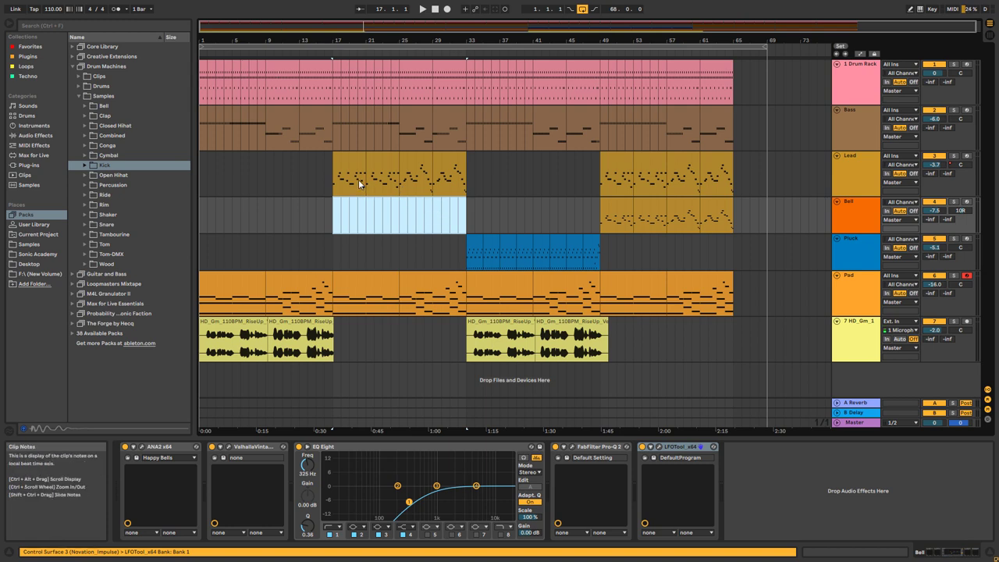
{"action": "left_click", "coordinate": [347, 158]}
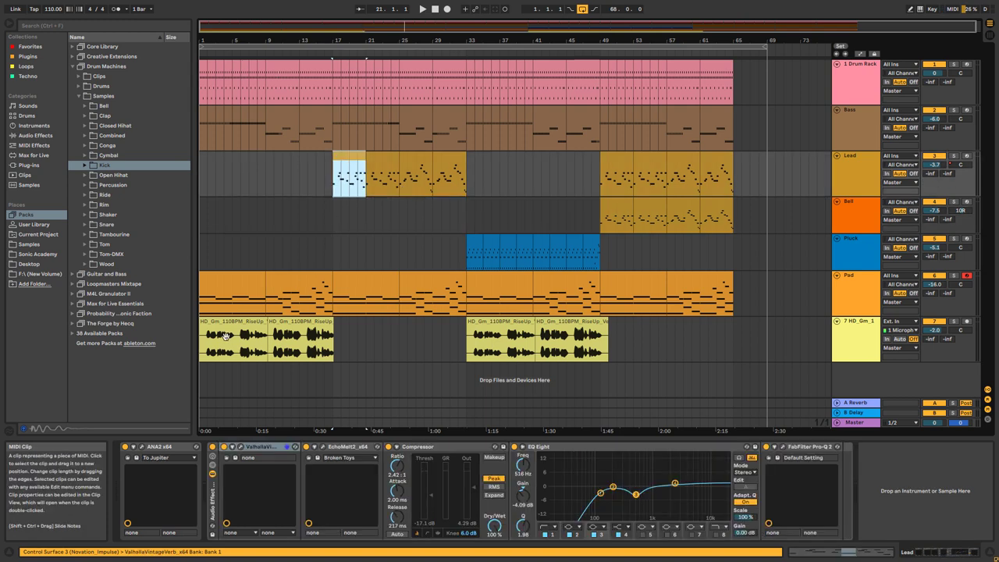
{"action": "left_click", "coordinate": [298, 323]}
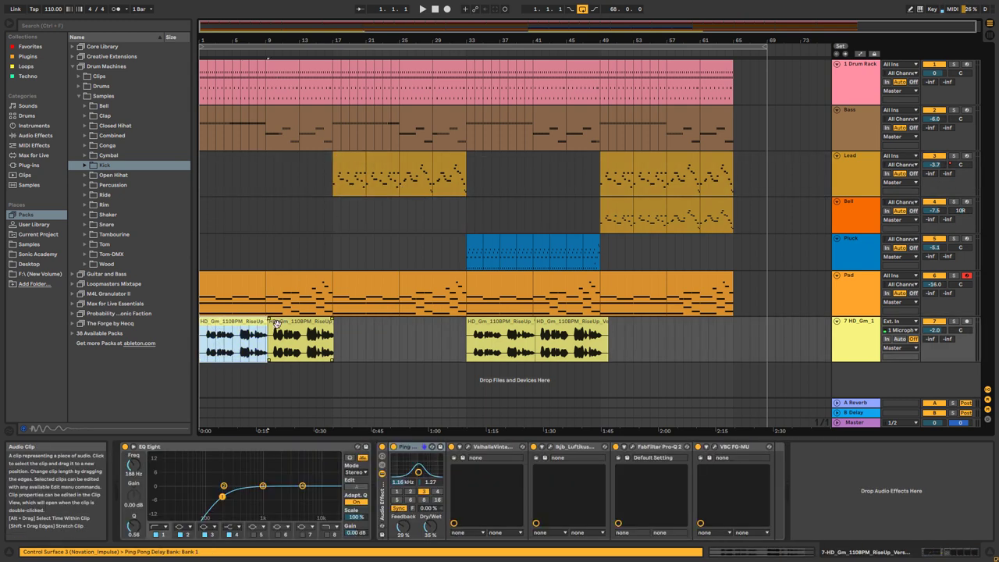
Play the arrangement from the Pad's first clip at bar 1 for a few bars and stop
{"action": "left_click", "coordinate": [229, 285]}
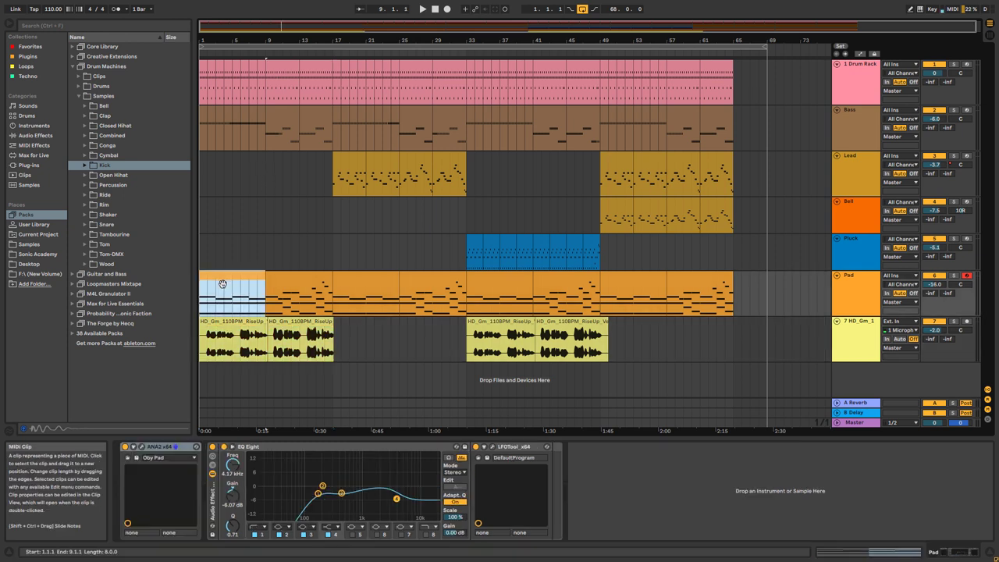
{"action": "key", "text": "space"}
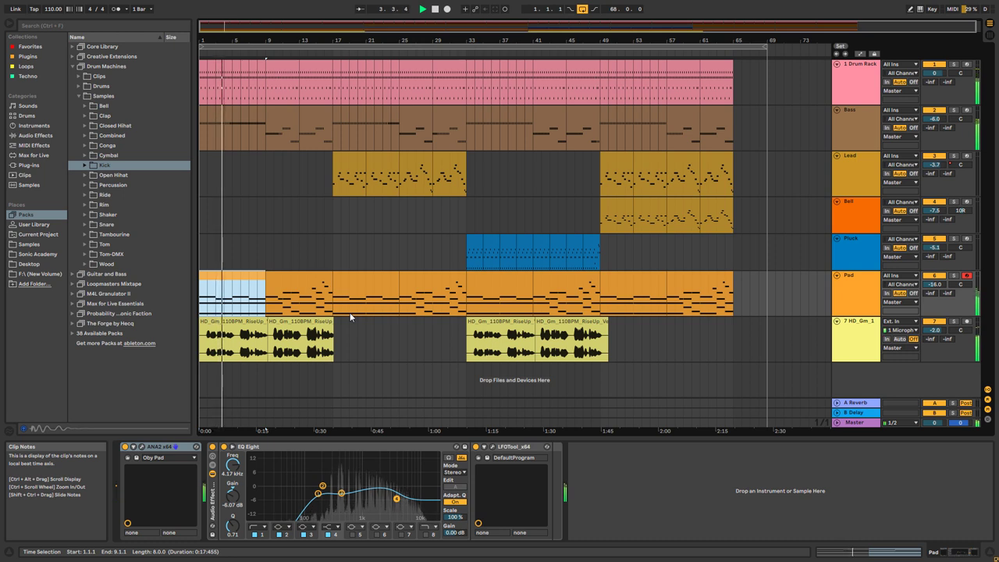
{"action": "key", "text": "space"}
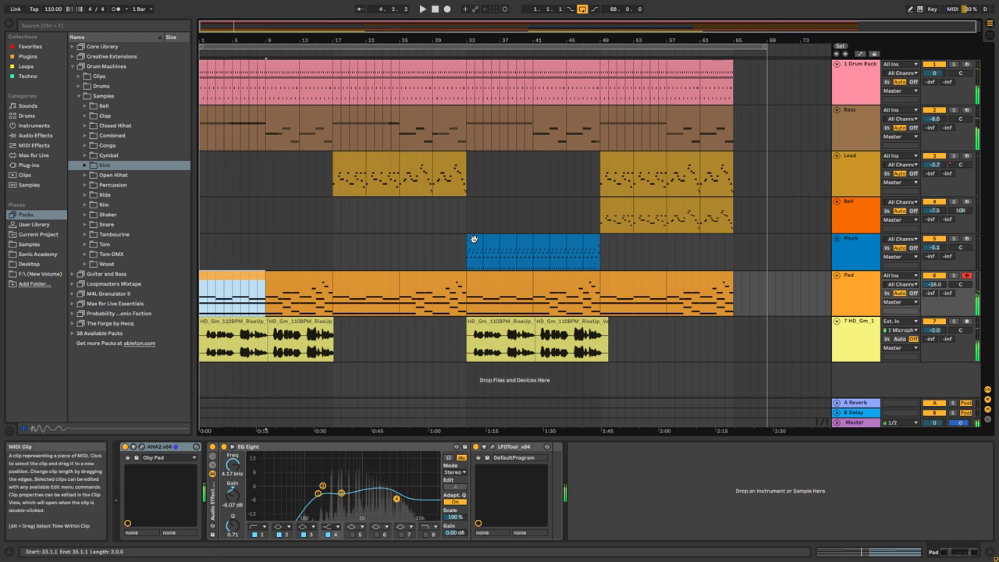
Select the Pluck track's first clip at bar 33 and view its ANA2 synth window
{"action": "left_click_drag", "start_coordinate": [472, 244], "coordinate": [483, 248]}
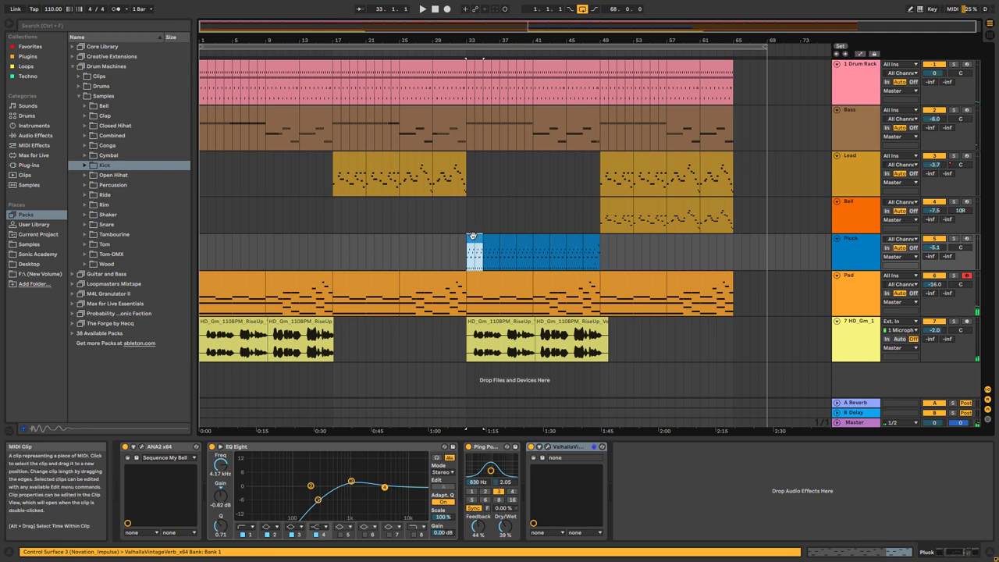
{"action": "left_click", "coordinate": [143, 447]}
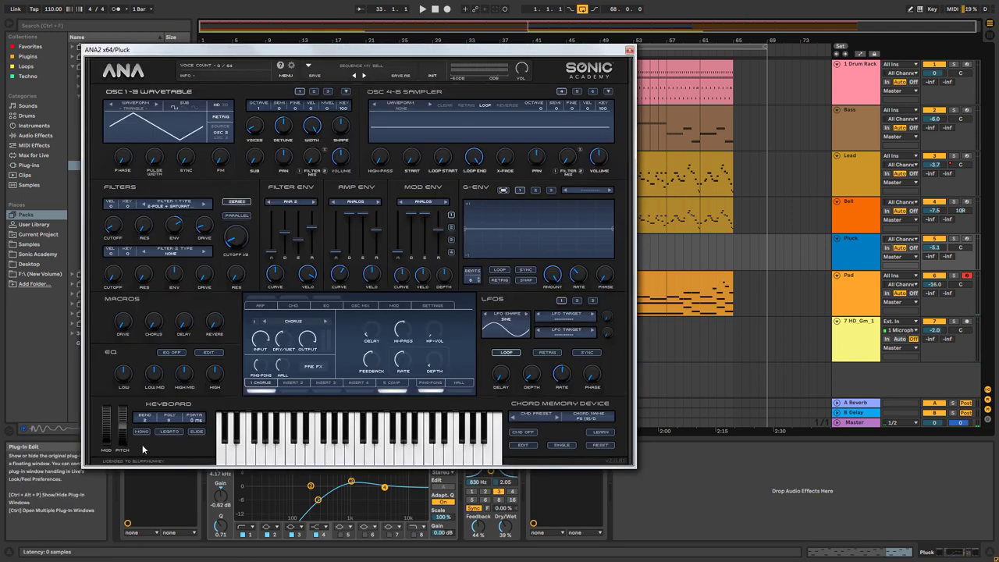
{"action": "left_click", "coordinate": [629, 50]}
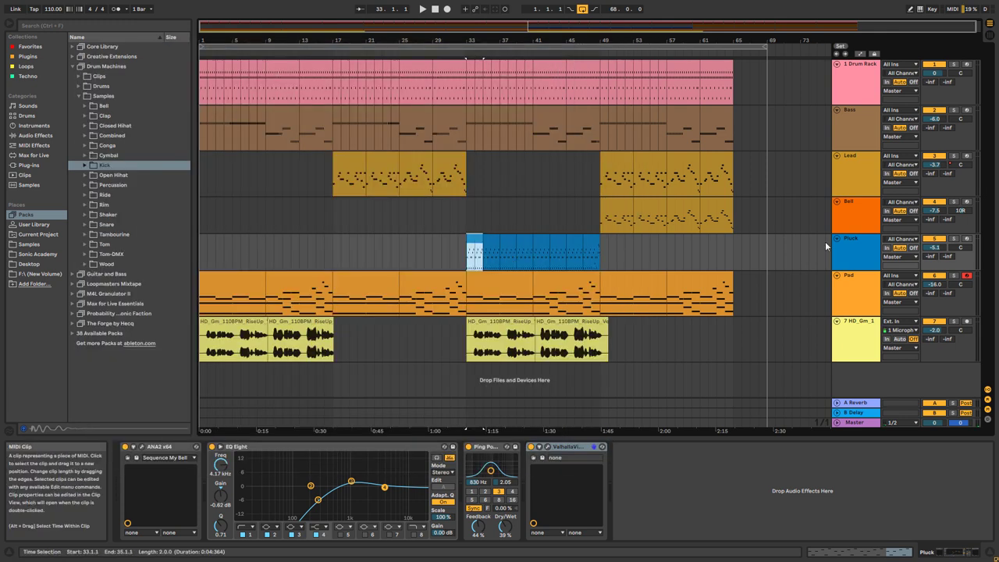
Solo the Pluck track, audition it from bar 33 and view its ANA2 synth settings again
{"action": "left_click", "coordinate": [851, 244]}
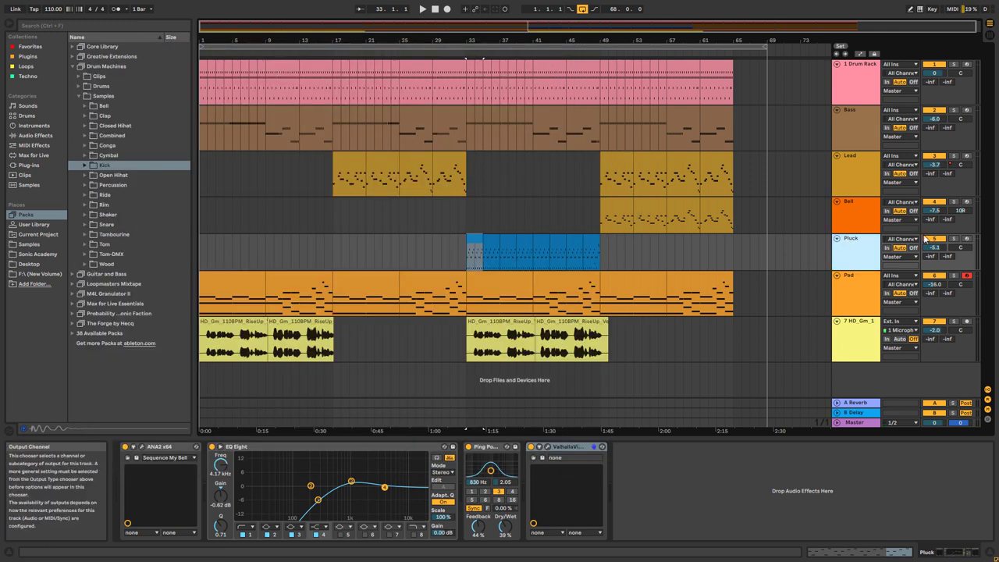
{"action": "left_click", "coordinate": [953, 238]}
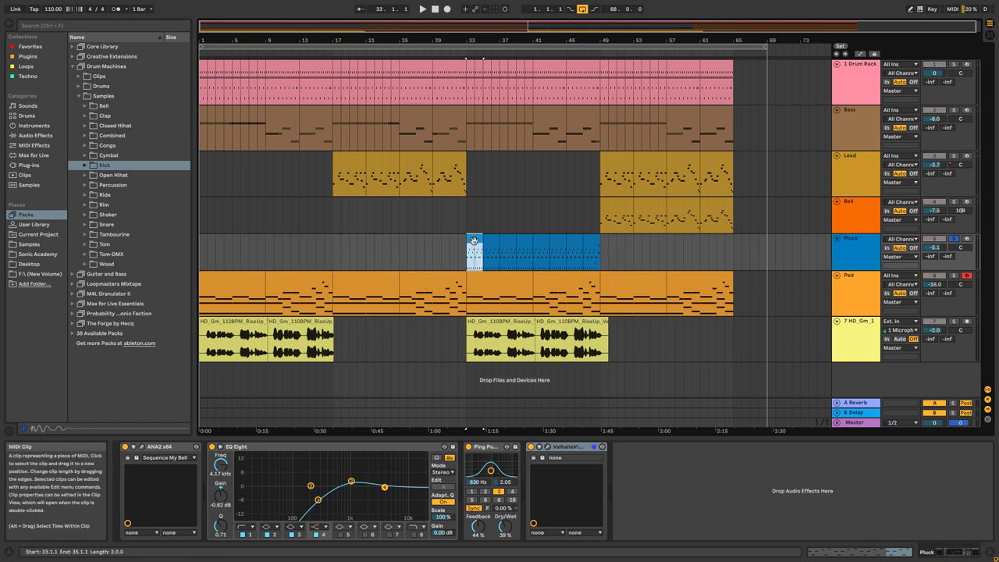
{"action": "key", "text": "space"}
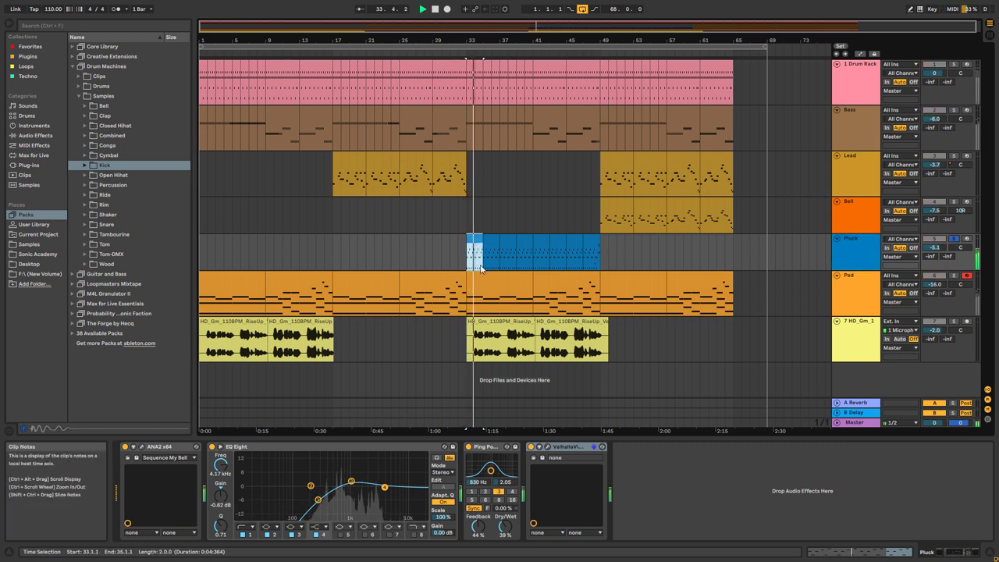
{"action": "key", "text": "space"}
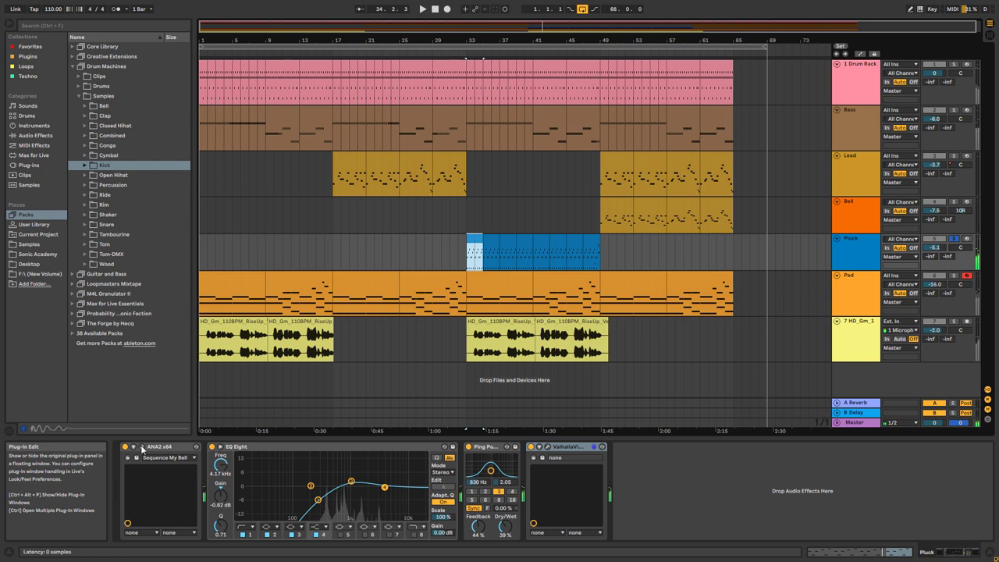
{"action": "left_click", "coordinate": [142, 447]}
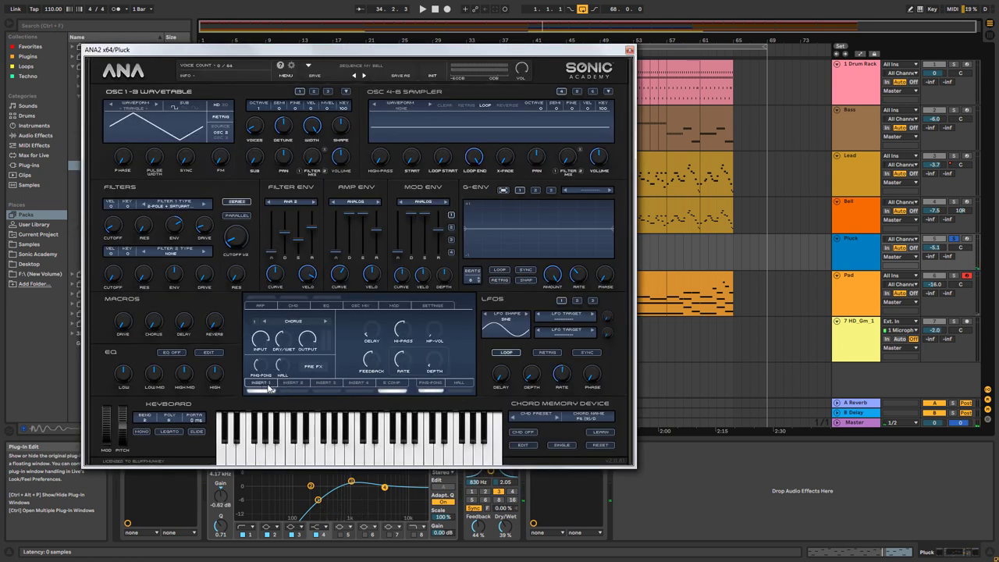
{"action": "left_click", "coordinate": [629, 50]}
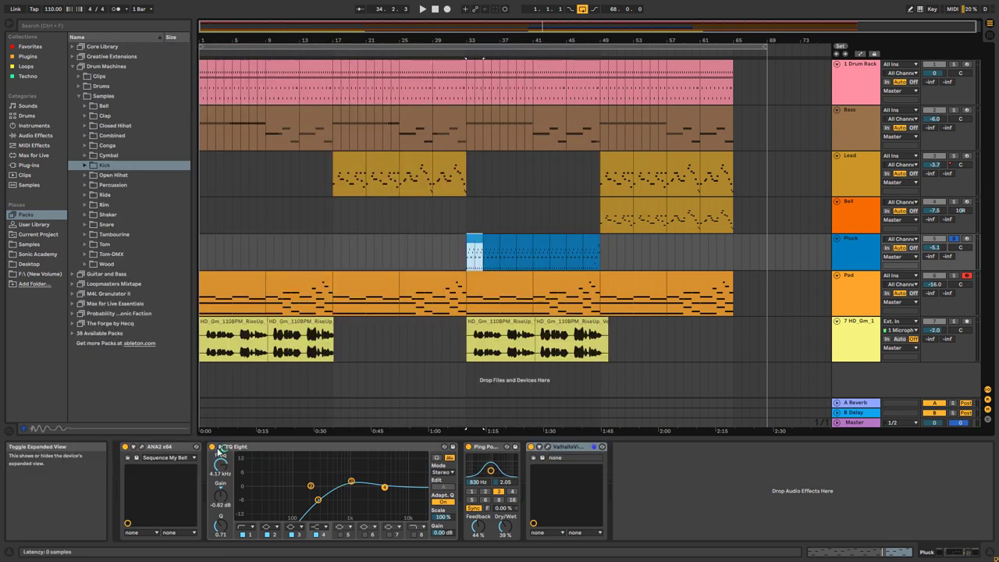
Group the Pluck's EQ Eight, Ping Pong Delay and ValhallaVintageVerb into one audio effect rack
{"action": "left_click", "coordinate": [234, 447]}
{"action": "right_click", "coordinate": [556, 451]}
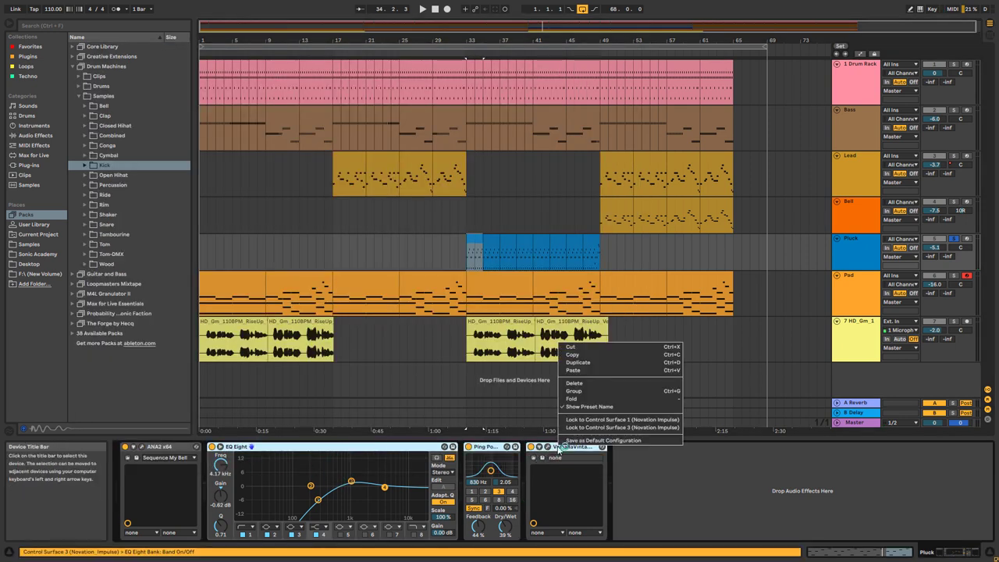
{"action": "left_click", "coordinate": [425, 437]}
{"action": "key", "text": "ctrl+g"}
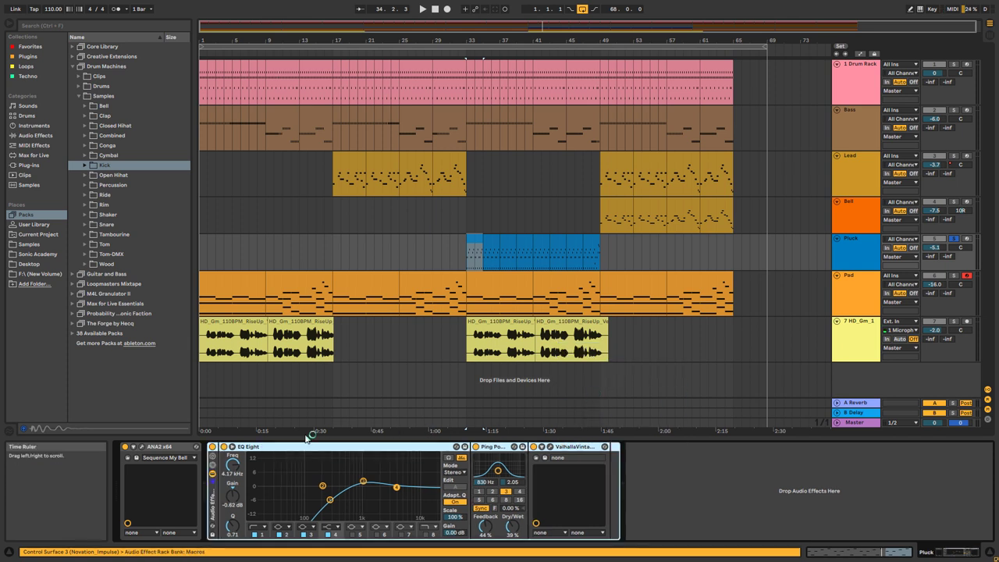
Play the Pluck with its effects bypassed, enable EQ Eight, Ping Pong Delay and ValhallaVintageVerb in turn, and open the reverb's window
{"action": "key", "text": "space"}
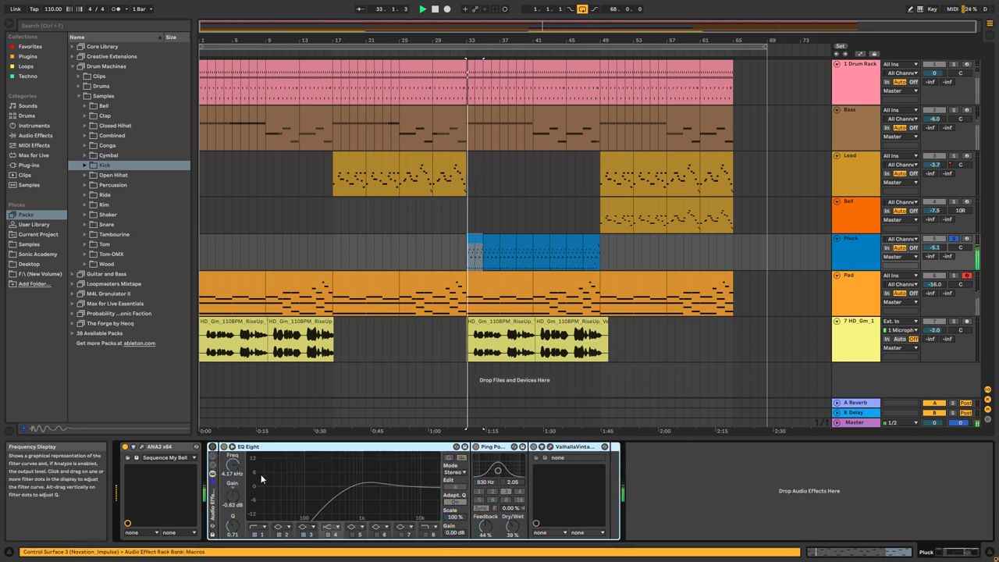
{"action": "left_click", "coordinate": [224, 447]}
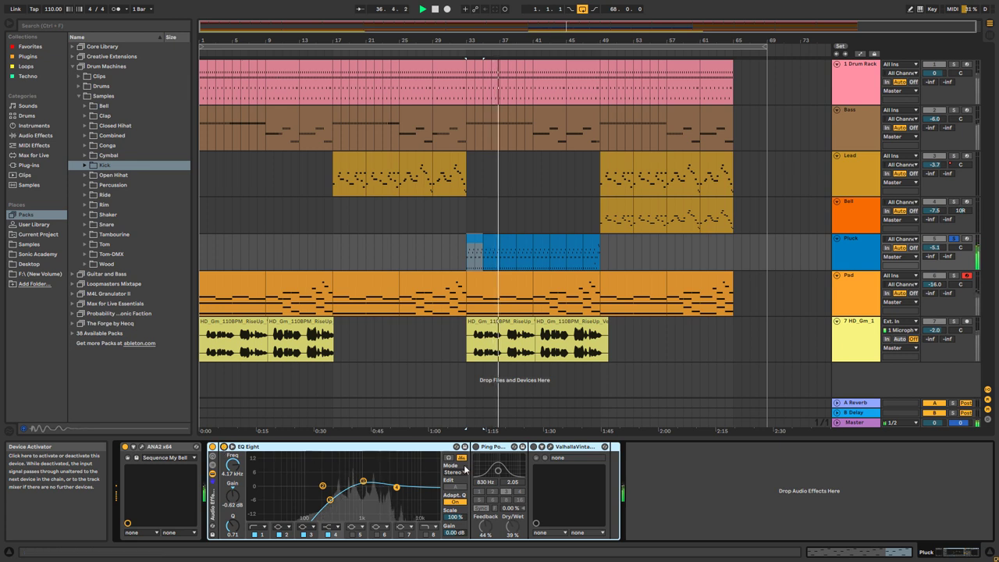
{"action": "left_click", "coordinate": [476, 447]}
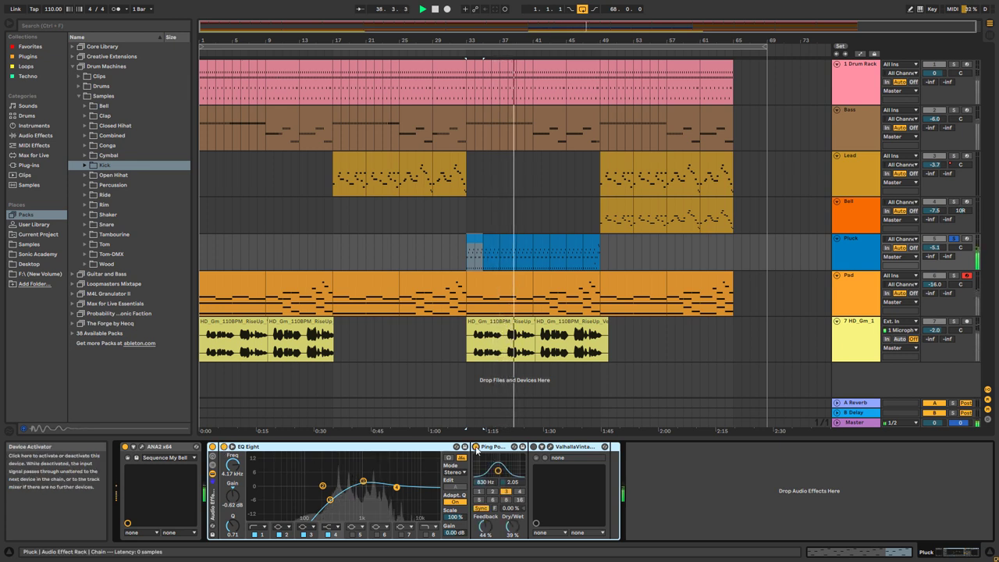
{"action": "left_click", "coordinate": [540, 446]}
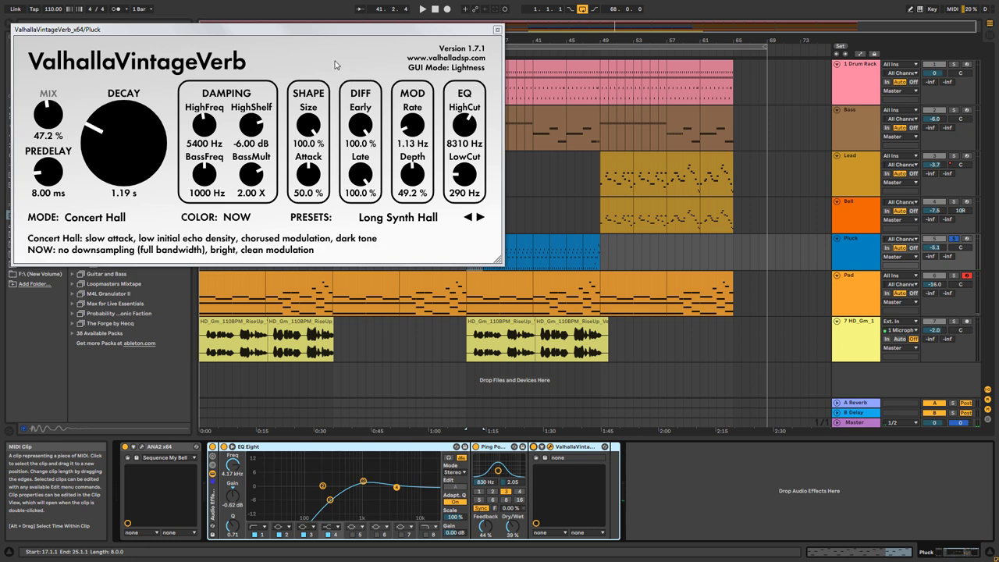
Close the ValhallaVintageVerb window and unsolo the Pluck track
{"action": "left_click", "coordinate": [498, 30]}
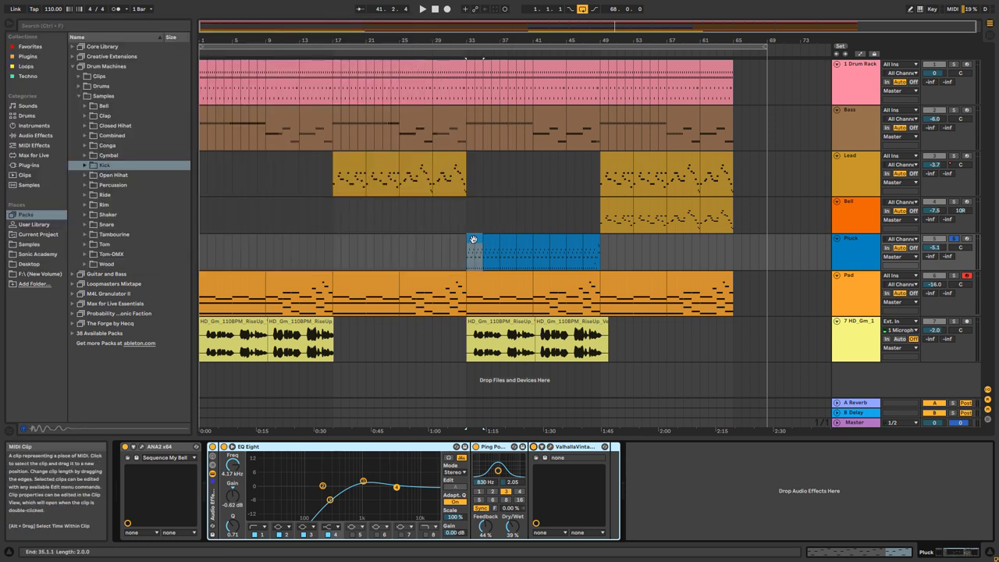
{"action": "left_click", "coordinate": [955, 239]}
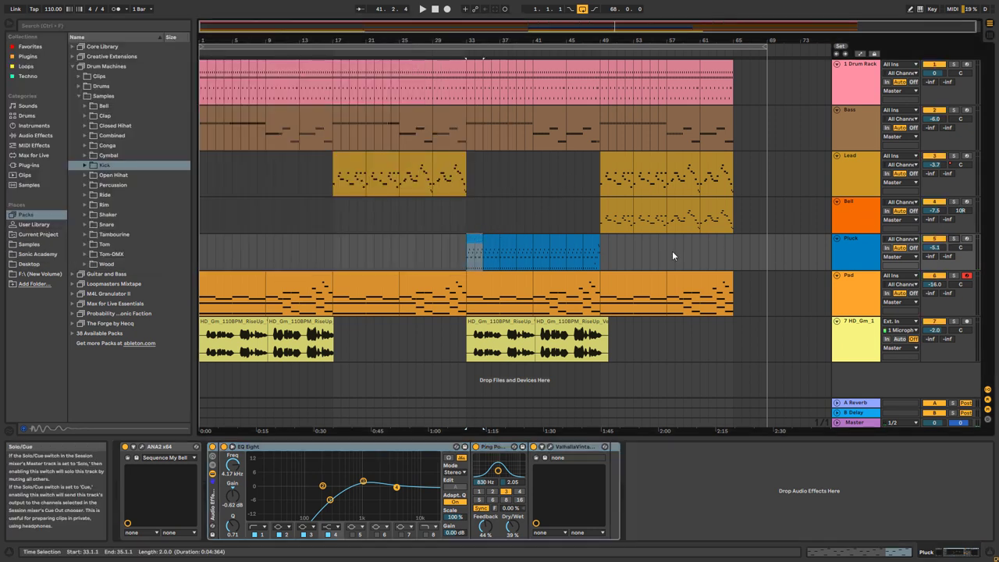
Play the full arrangement from the vocal clips at bars 33 and 1, the Pluck clip at bar 33 and the Lead clip at bar 17
{"action": "left_click", "coordinate": [475, 326]}
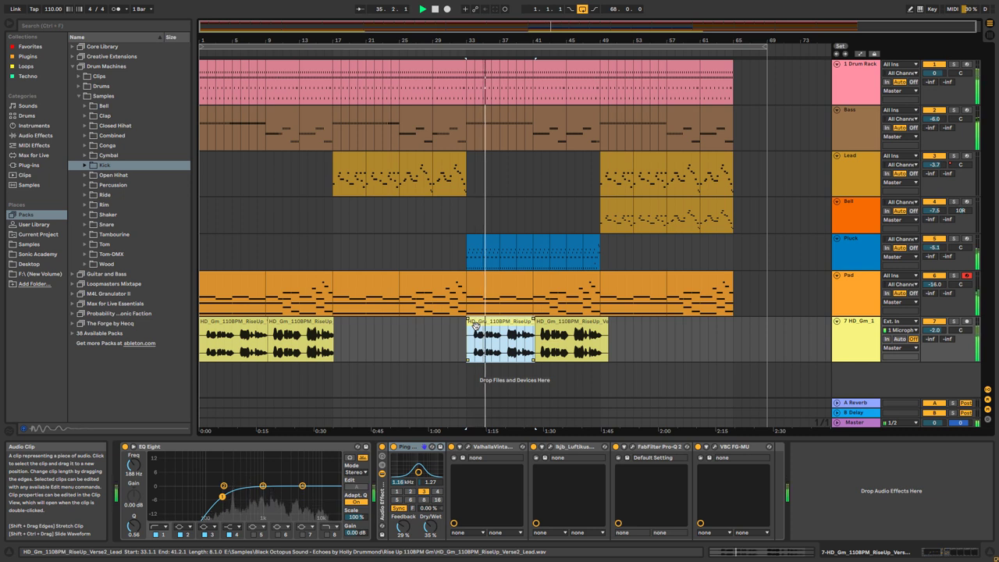
{"action": "left_click", "coordinate": [209, 323]}
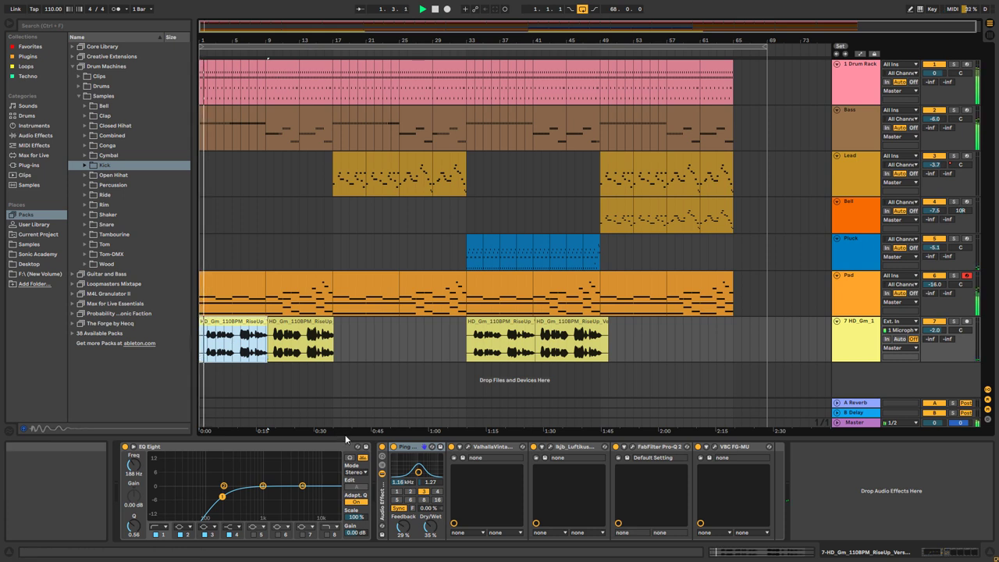
{"action": "left_click", "coordinate": [476, 240]}
{"action": "key", "text": "space"}
{"action": "key", "text": "space"}
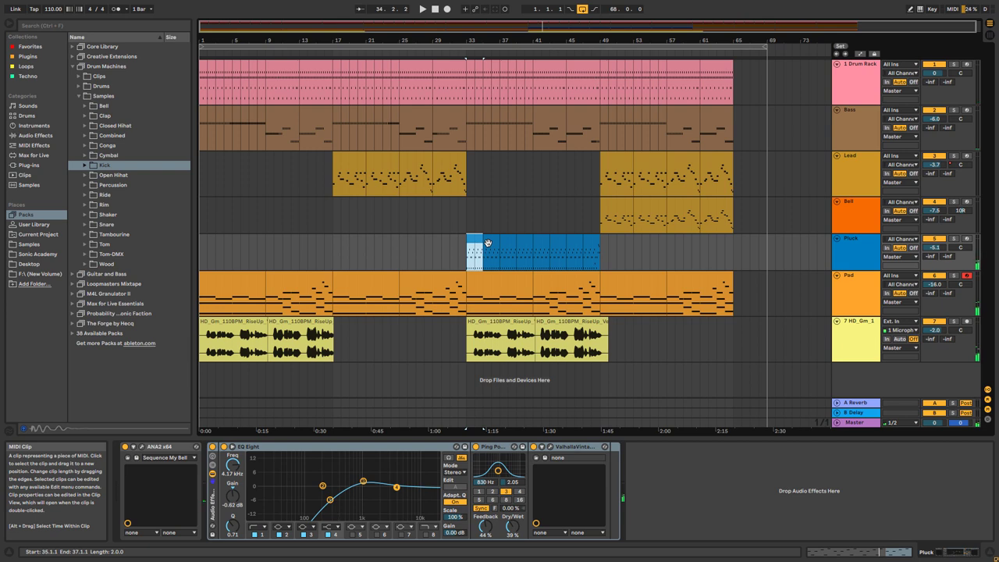
{"action": "left_click", "coordinate": [347, 156]}
{"action": "key", "text": "space"}
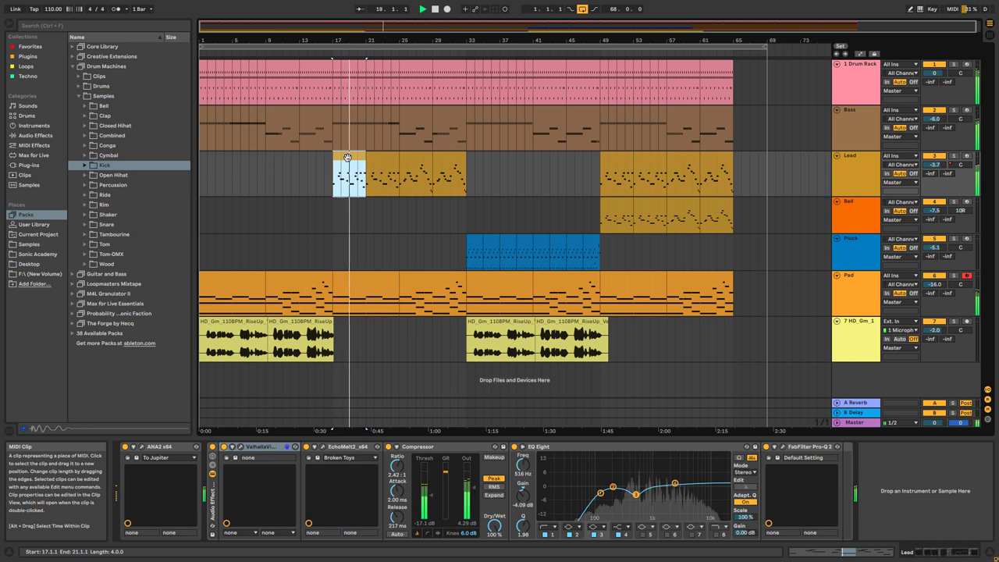
Select the Lead clip at bar 49 and the Bell track, and view the Bell's ANA2 synth window
{"action": "left_click", "coordinate": [618, 156]}
{"action": "left_click", "coordinate": [859, 206]}
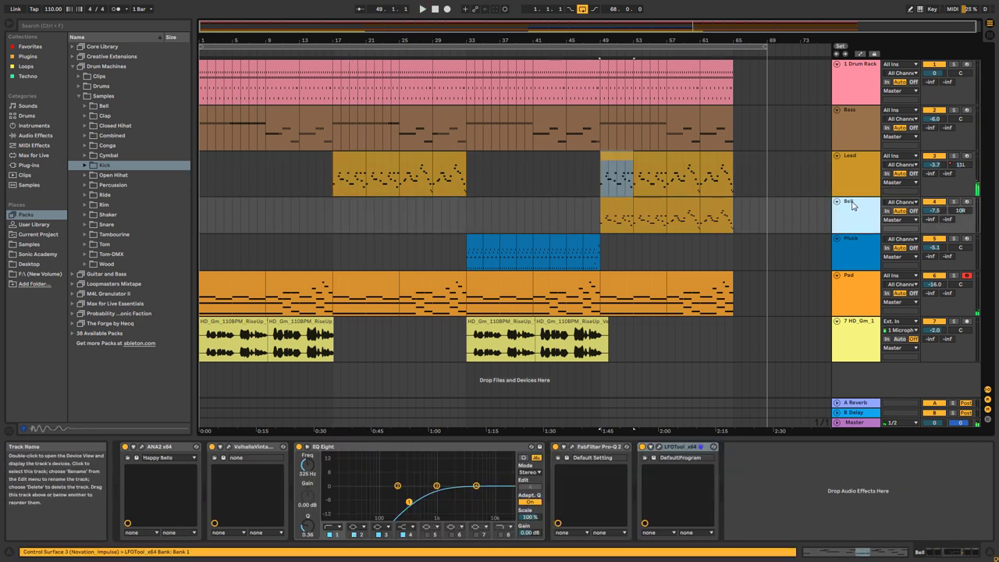
{"action": "left_click", "coordinate": [142, 447]}
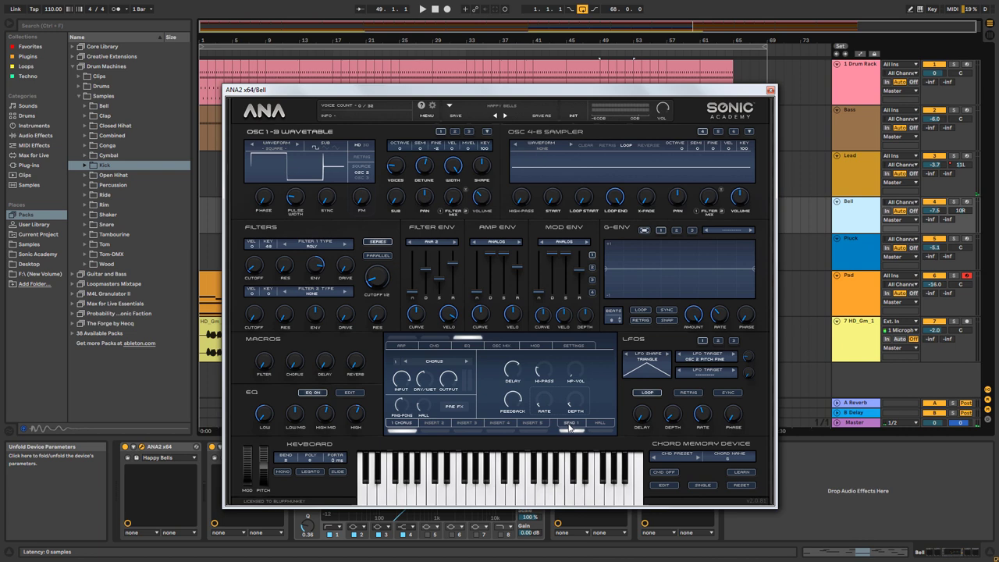
{"action": "left_click", "coordinate": [770, 91]}
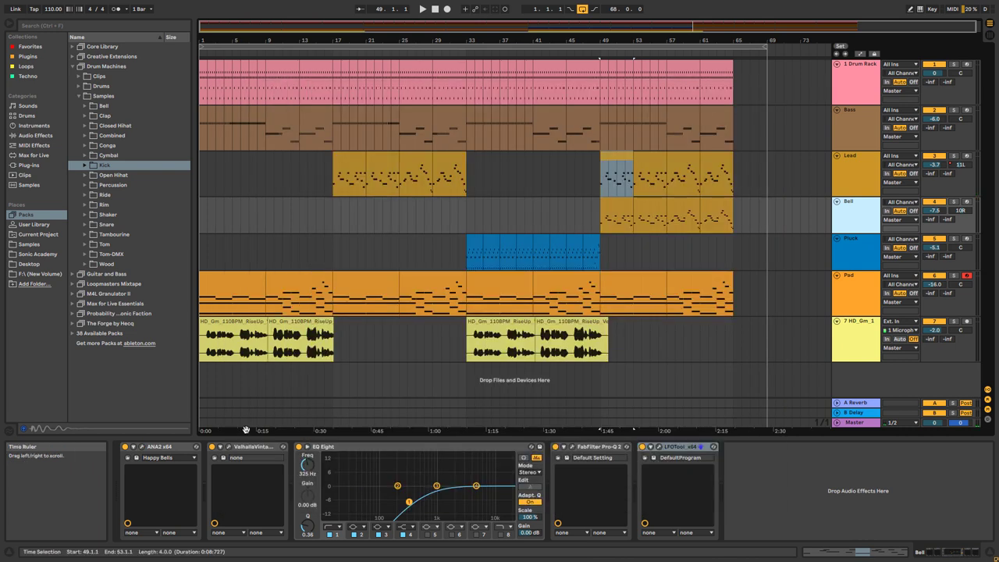
Group the Bell track's effects, from ValhallaVintageVerb through LFOTool, into an Audio Effect Rack
{"action": "left_click", "coordinate": [318, 447]}
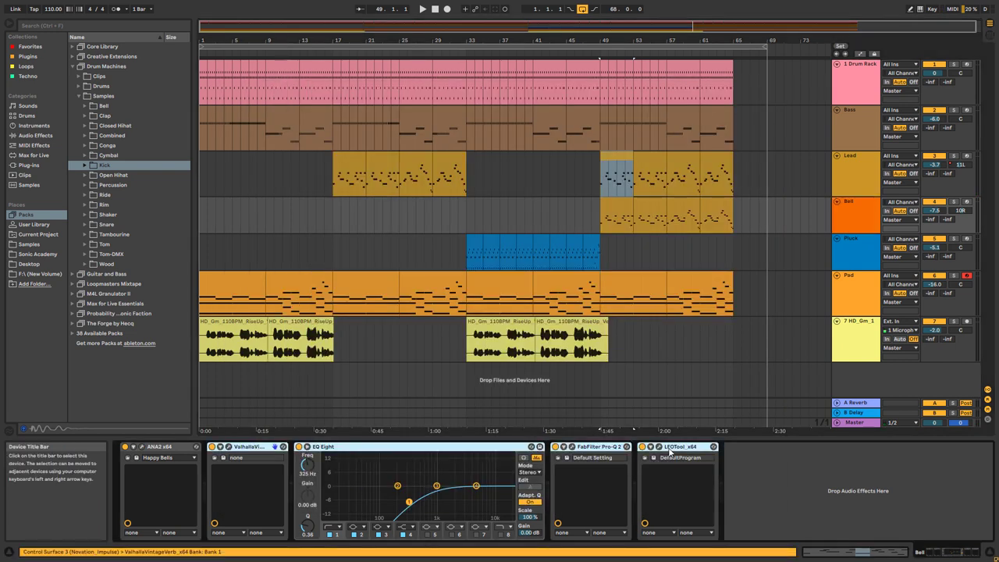
{"action": "right_click", "coordinate": [670, 449]}
{"action": "left_click", "coordinate": [710, 393]}
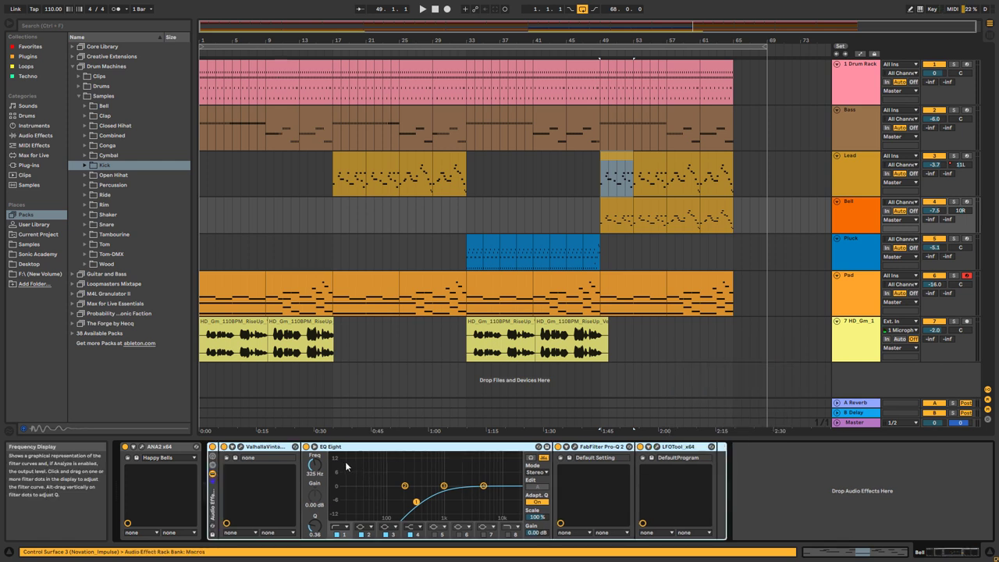
Deactivate the Bell's effects and the rack holding them, and play the dry Bell soloed from bar 49
{"action": "left_click", "coordinate": [224, 447]}
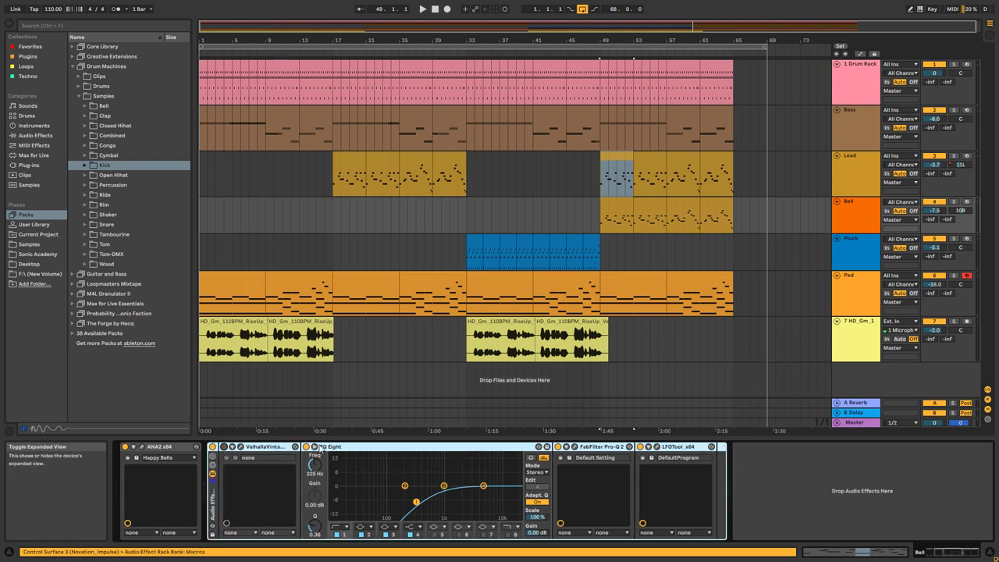
{"action": "left_click", "coordinate": [311, 446]}
{"action": "left_click", "coordinate": [593, 447]}
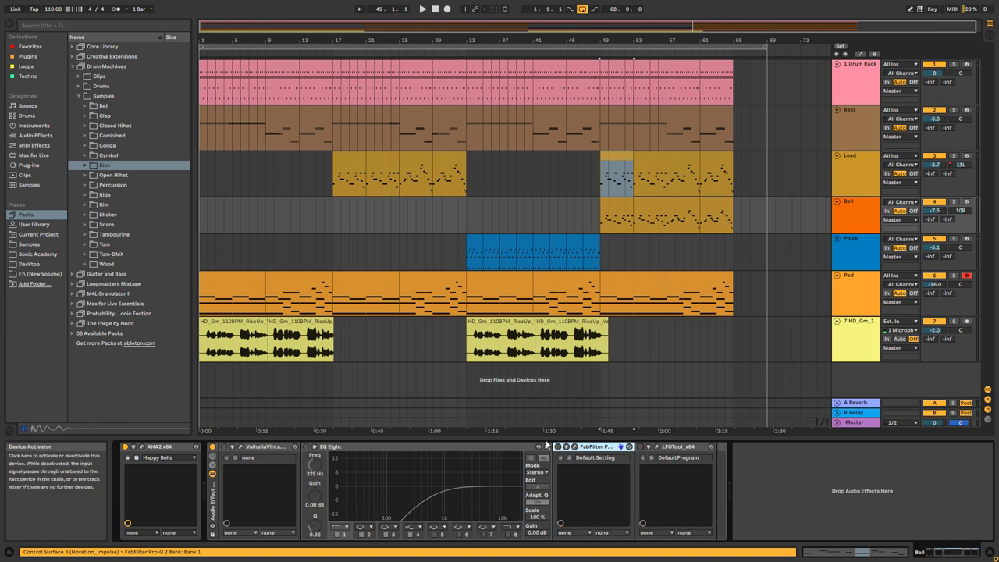
{"action": "left_click", "coordinate": [212, 447]}
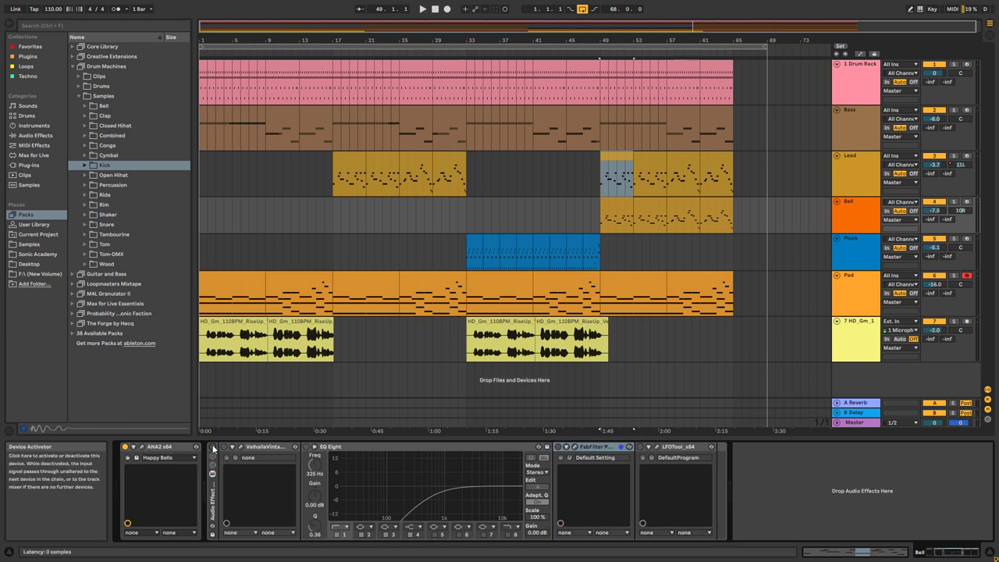
{"action": "key", "text": "space"}
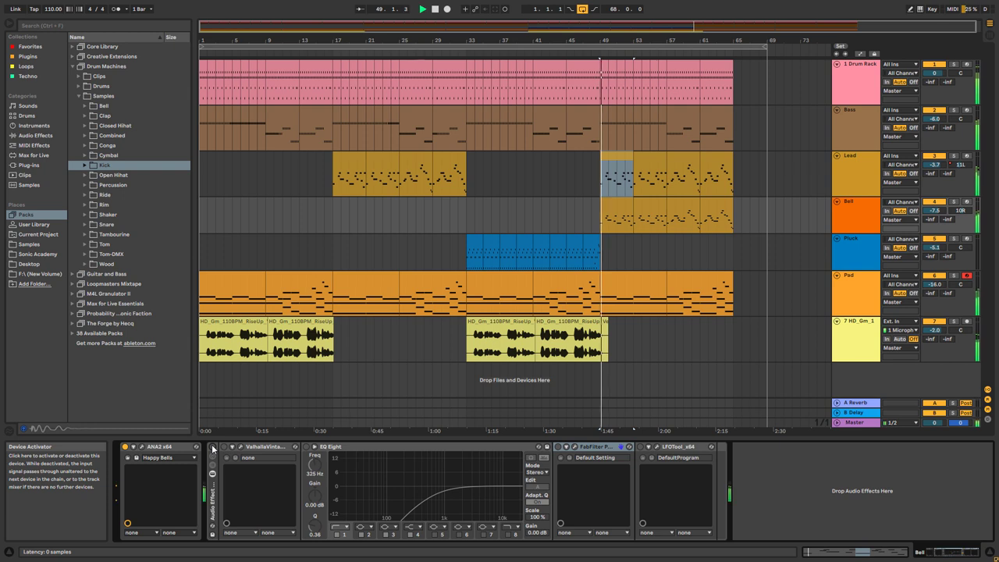
{"action": "left_click", "coordinate": [953, 201]}
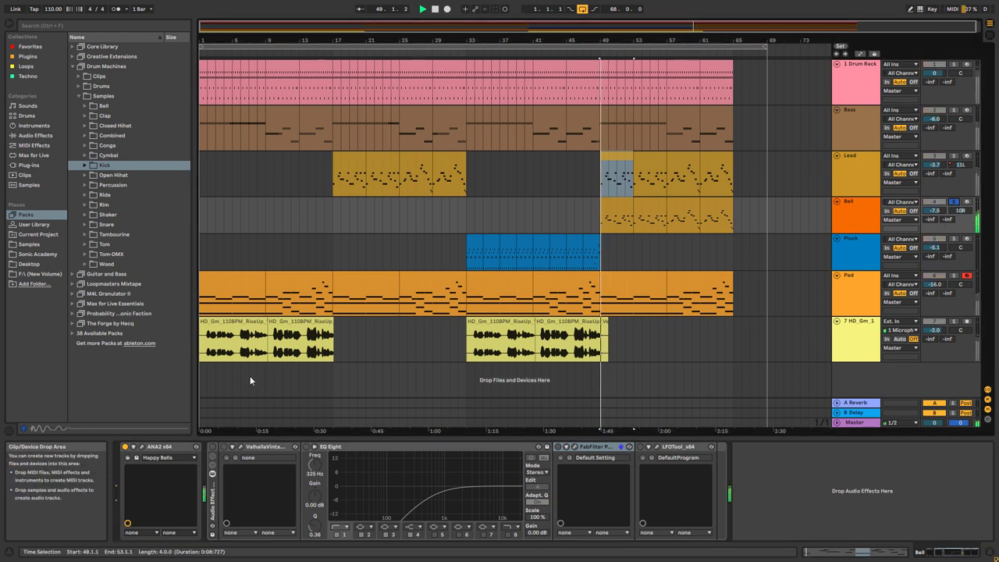
View the Bell's ValhallaVintageVerb and FabFilter Pro-Q 2 windows during soloed playback, moving the Pro-Q 2 window aside
{"action": "left_click", "coordinate": [241, 447]}
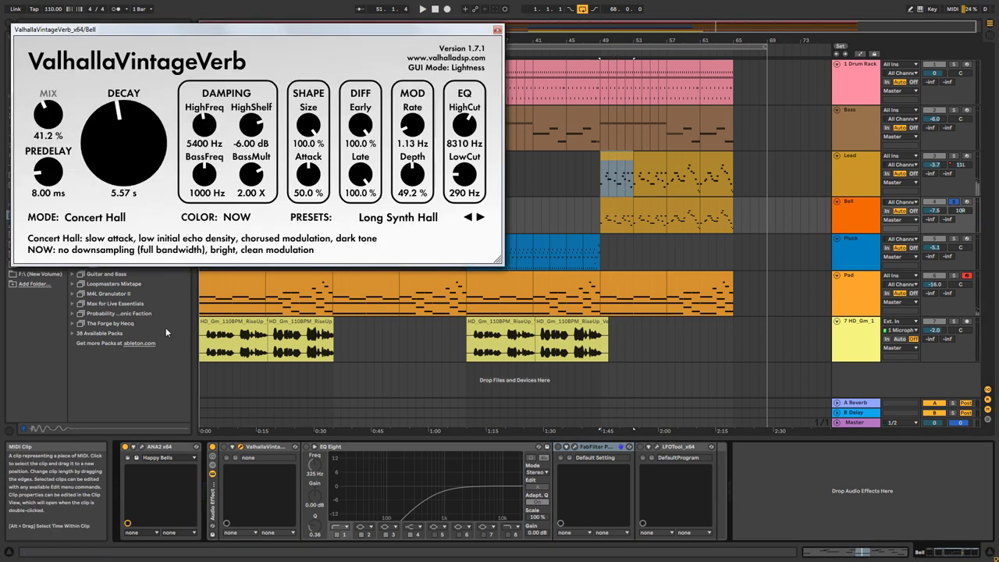
{"action": "key", "text": "space"}
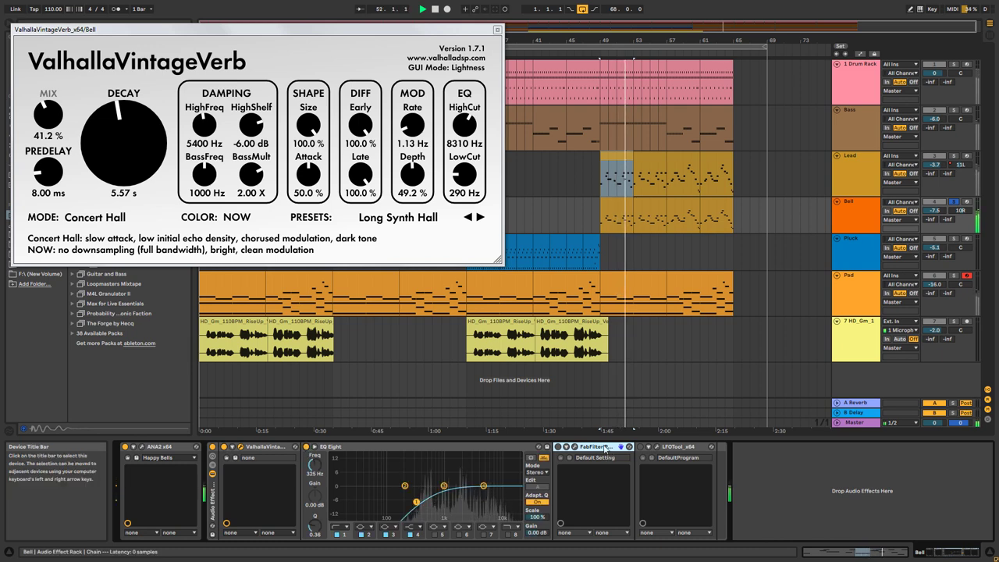
{"action": "left_click", "coordinate": [576, 447]}
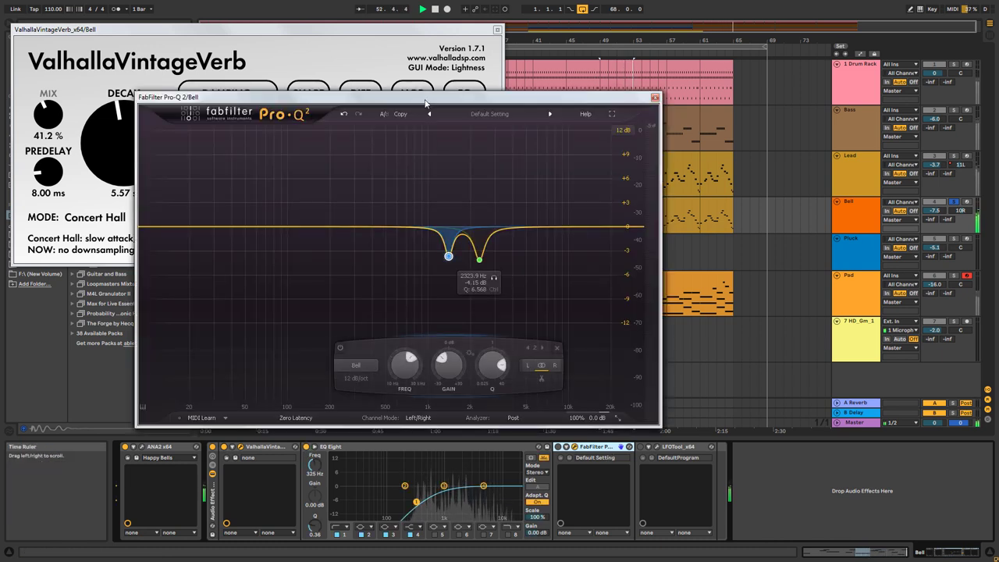
{"action": "left_click_drag", "start_coordinate": [425, 101], "coordinate": [485, 68]}
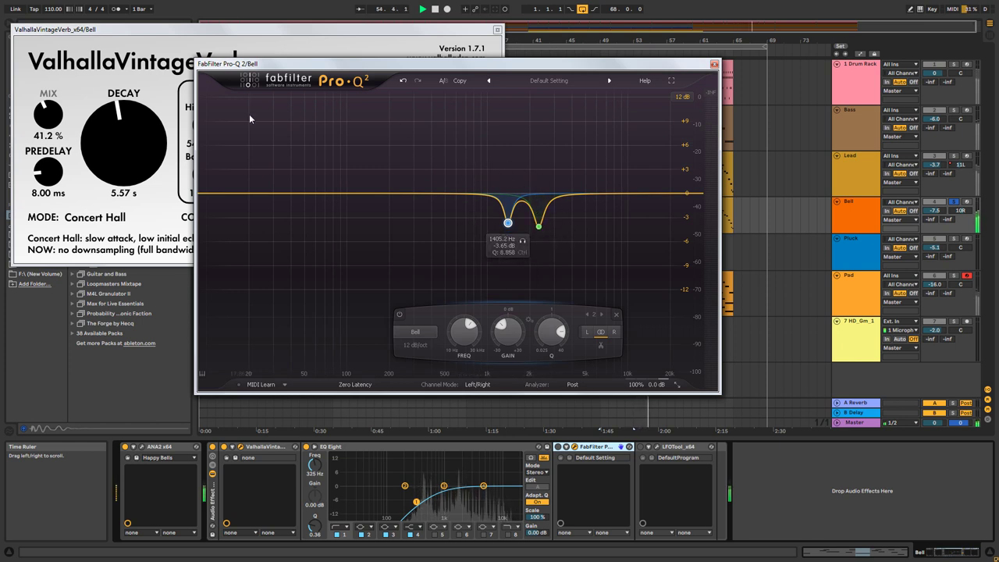
Enable the Bell's FabFilter Pro-Q 2 and LFOTool while it plays, and close the open plugin windows
{"action": "left_click", "coordinate": [557, 447]}
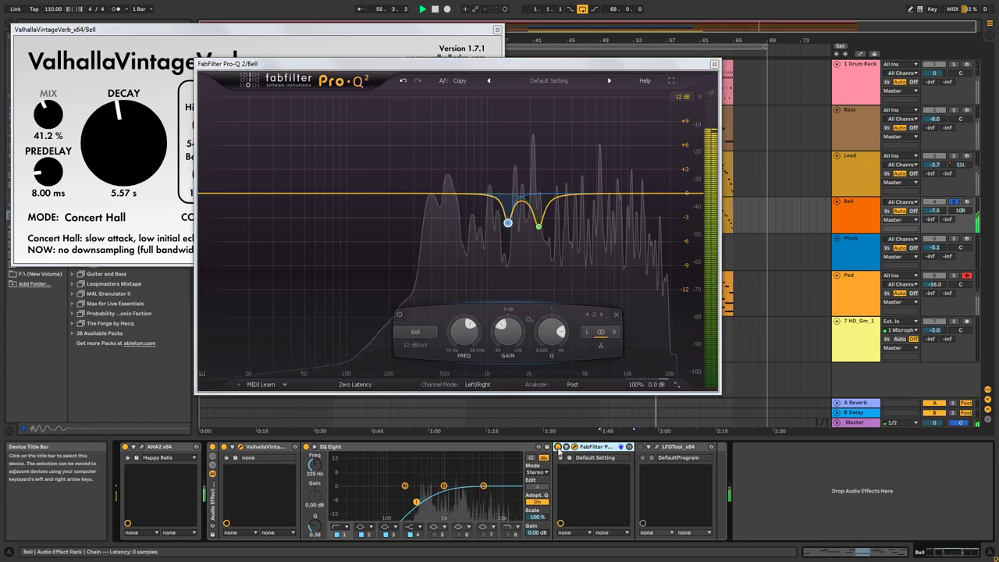
{"action": "left_click", "coordinate": [641, 447]}
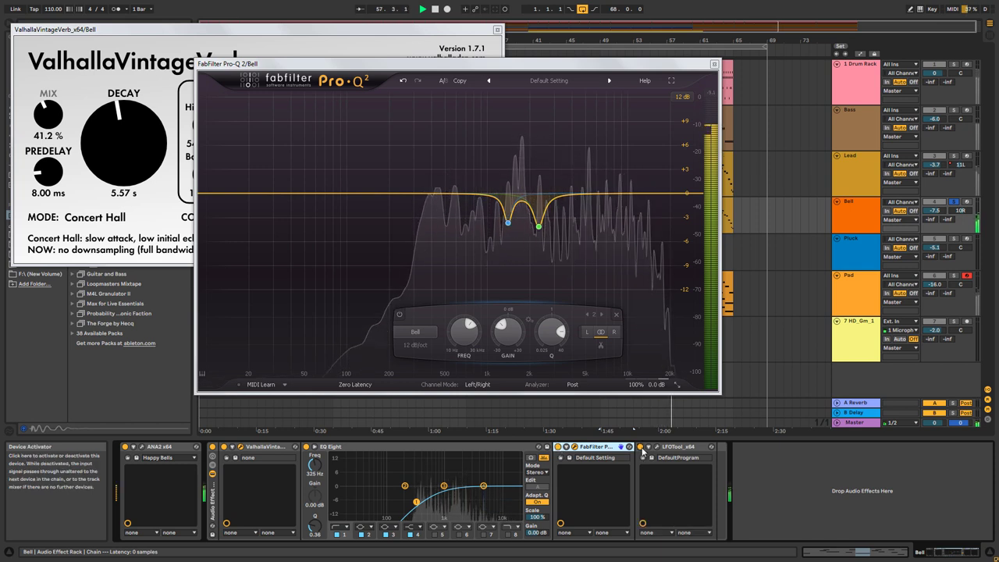
{"action": "left_click", "coordinate": [630, 447]}
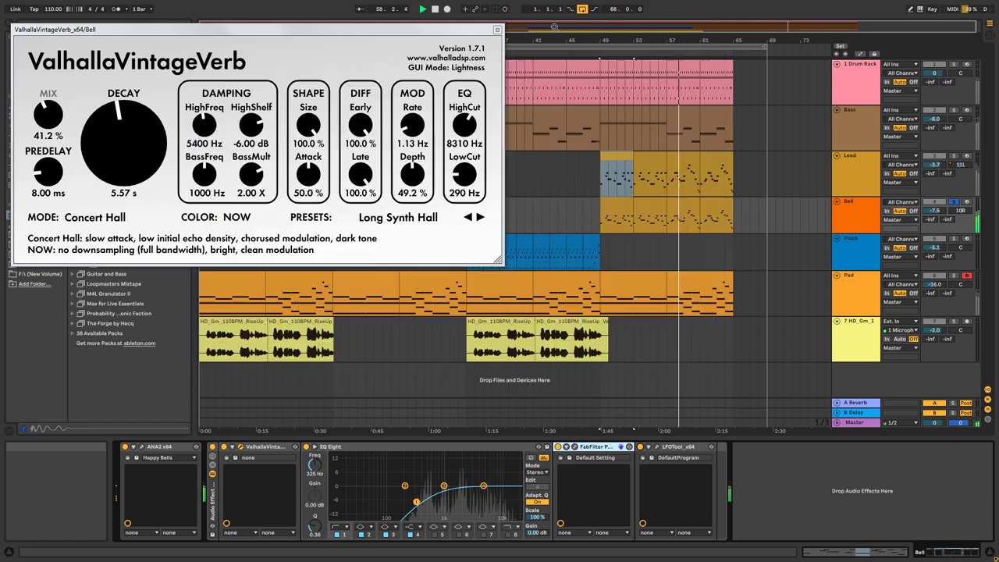
{"action": "left_click", "coordinate": [497, 29]}
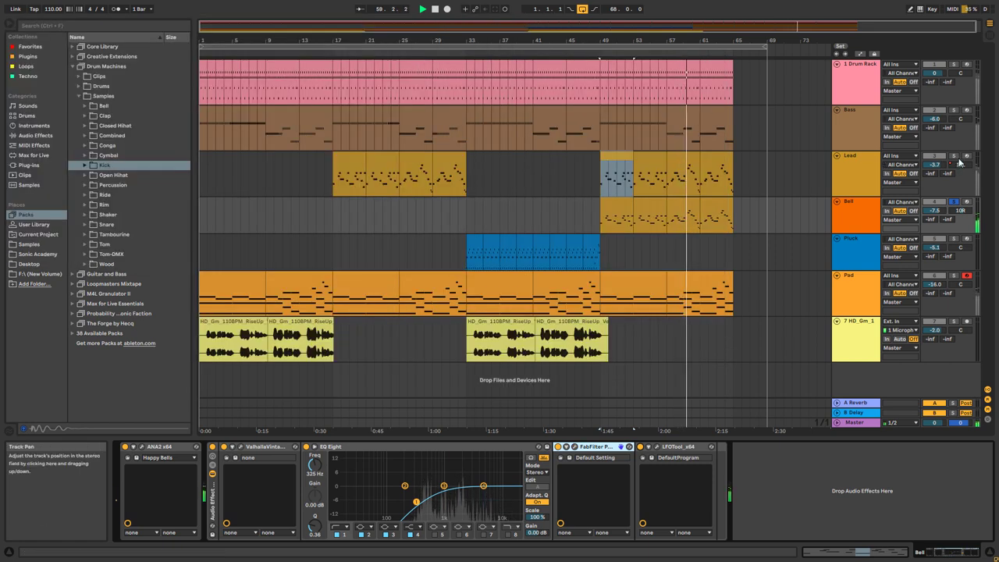
Solo the Lead together with the Bell to hear them as a pair, stop playback and unsolo both tracks
{"action": "left_click", "coordinate": [954, 156]}
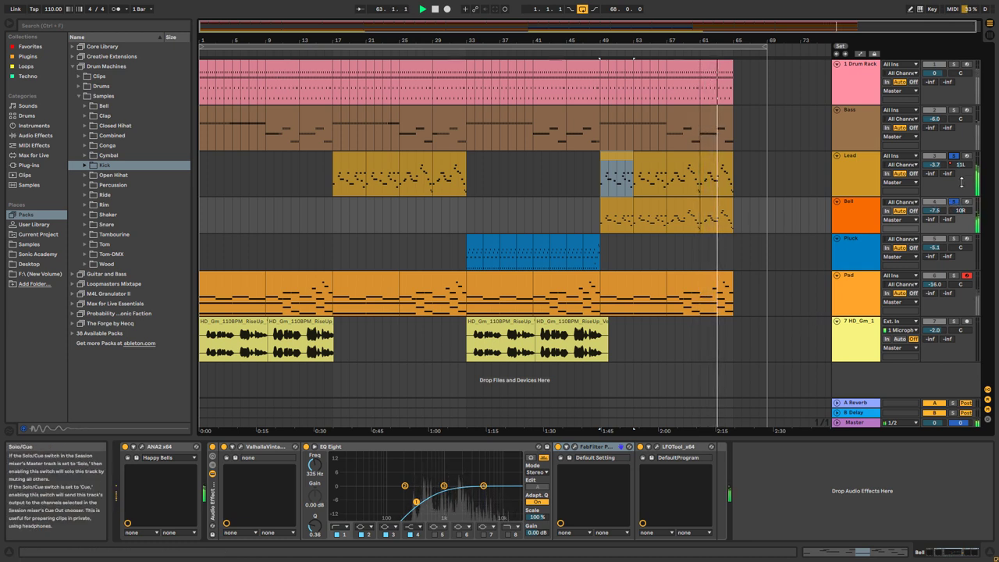
{"action": "key", "text": "space"}
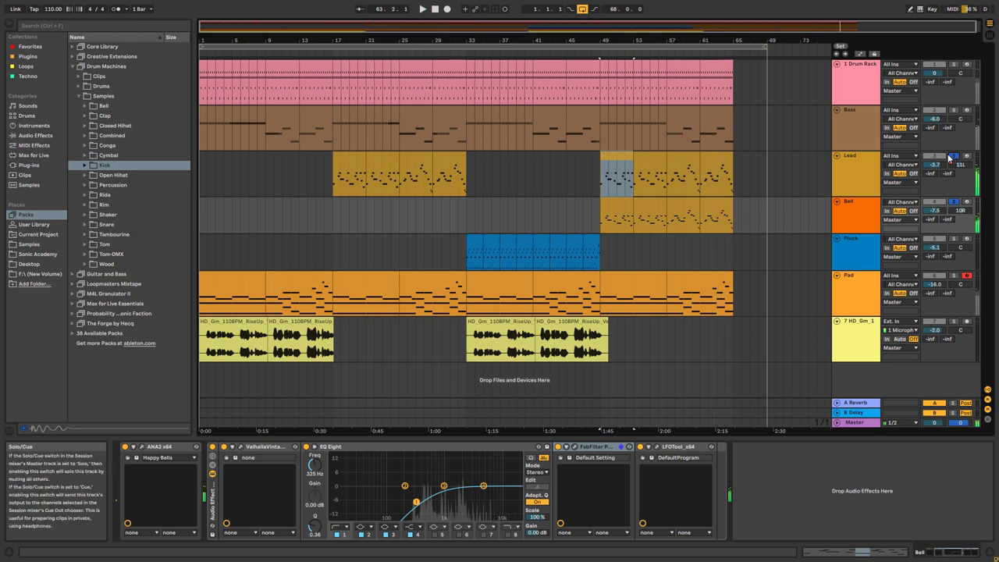
{"action": "left_click", "coordinate": [954, 201]}
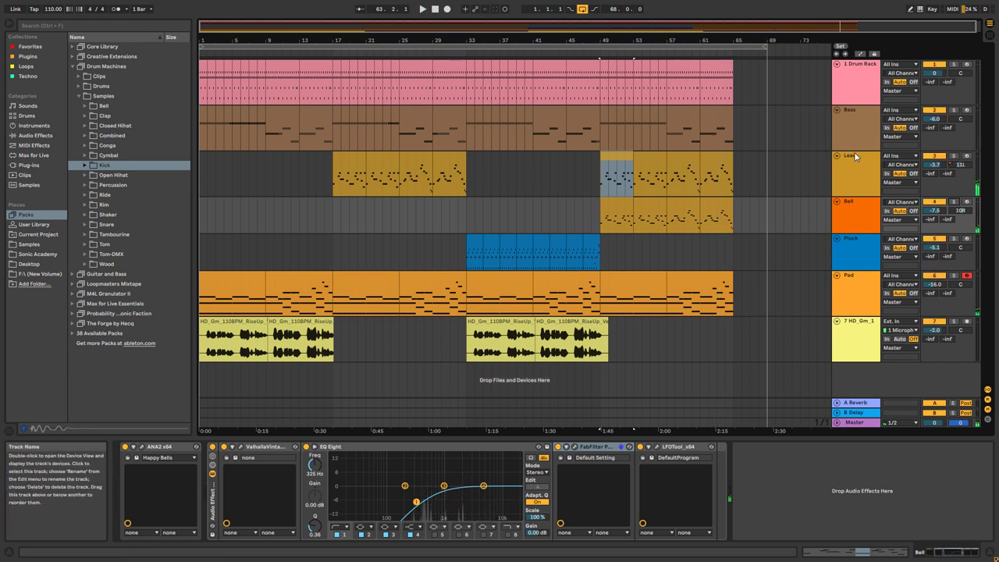
Select the Lead clip at bar 17 and view the Lead's Mixer track panning automation, returning to the normal clip view
{"action": "left_click", "coordinate": [699, 162]}
{"action": "left_click", "coordinate": [351, 162]}
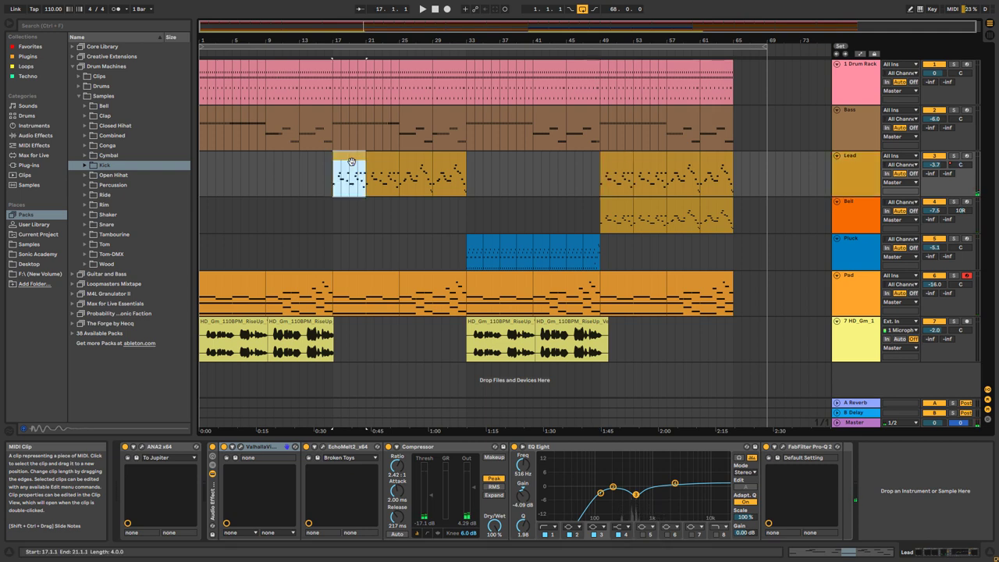
{"action": "left_click", "coordinate": [852, 154]}
{"action": "key", "text": "a"}
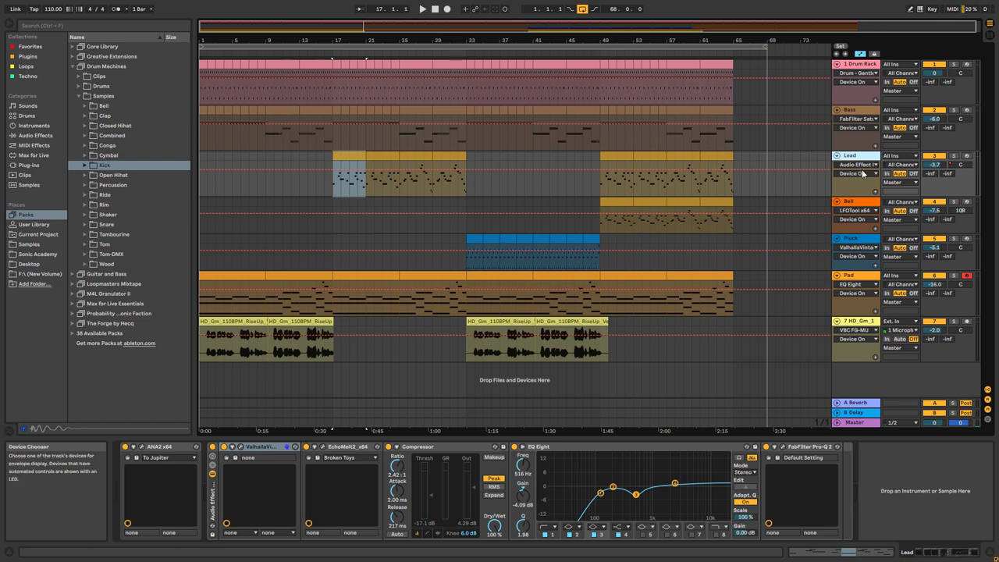
{"action": "left_click", "coordinate": [863, 174]}
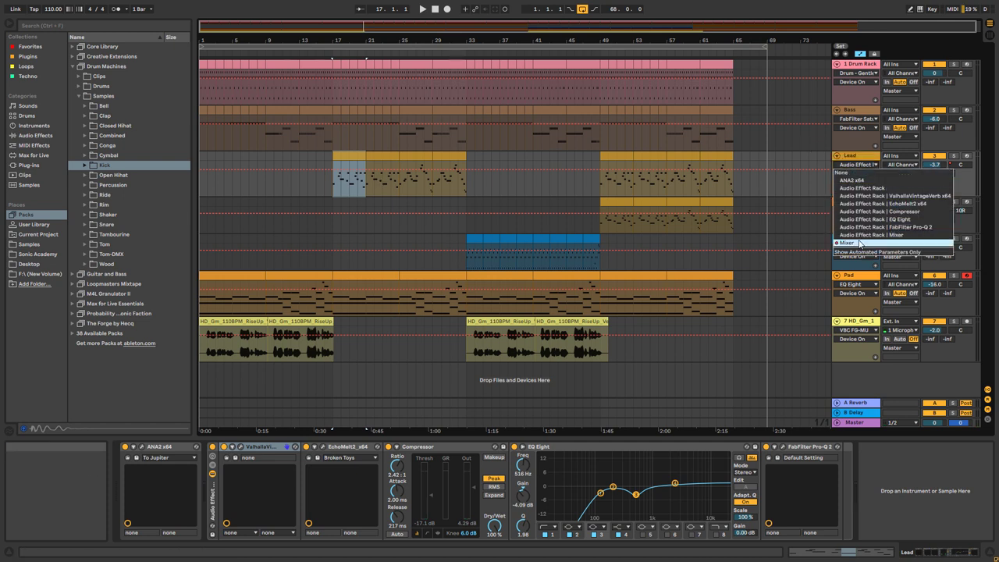
{"action": "left_click", "coordinate": [859, 242]}
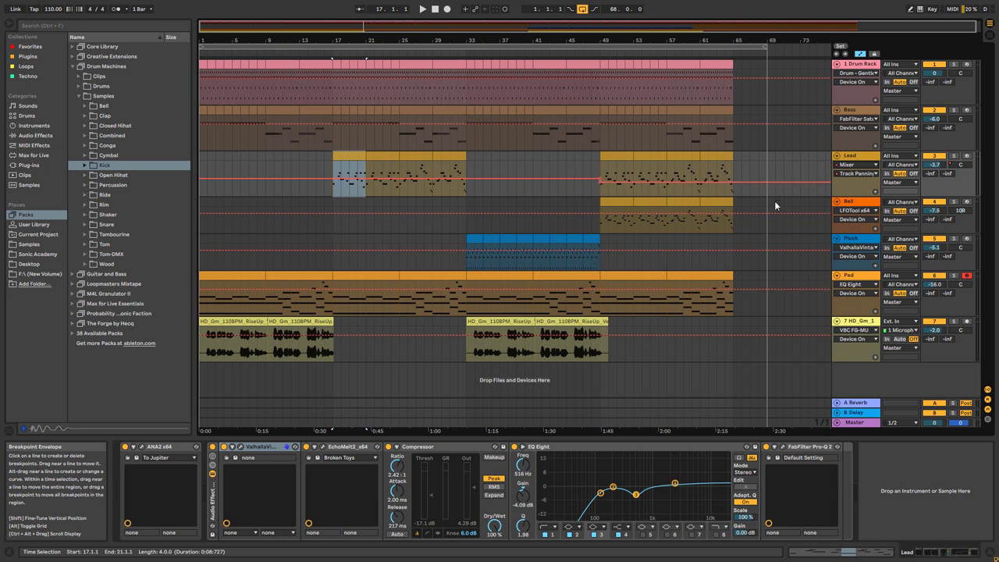
{"action": "left_click", "coordinate": [859, 203]}
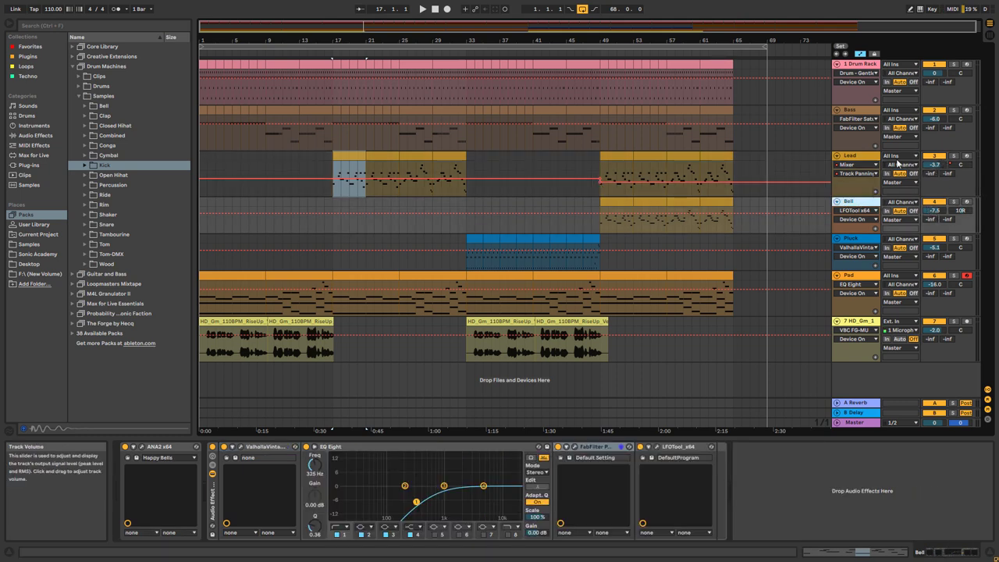
{"action": "left_click", "coordinate": [862, 162]}
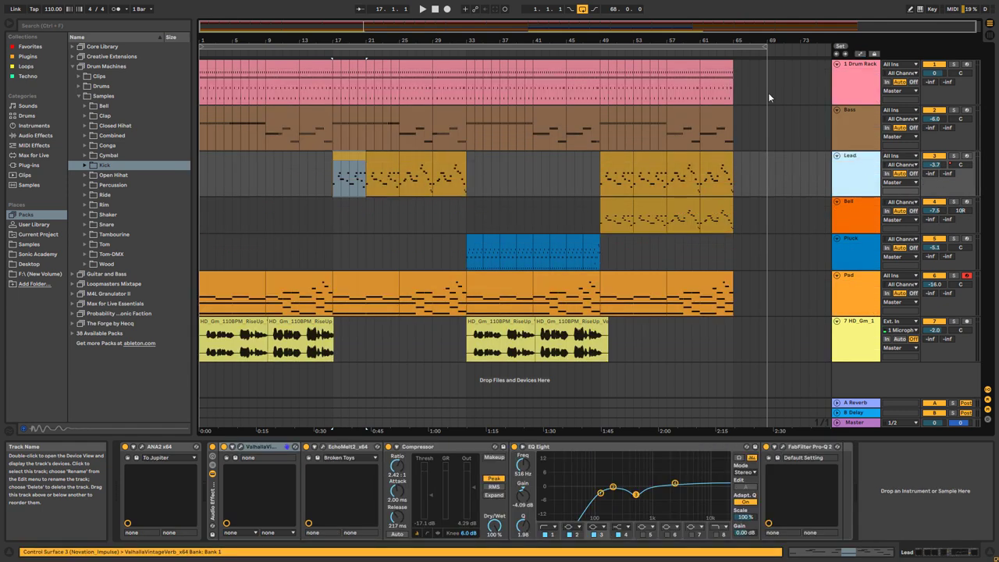
Highlight the whole arrangement from bar 1 to bar 69, clear the selection, and play the song from the start
{"action": "left_click", "coordinate": [767, 47]}
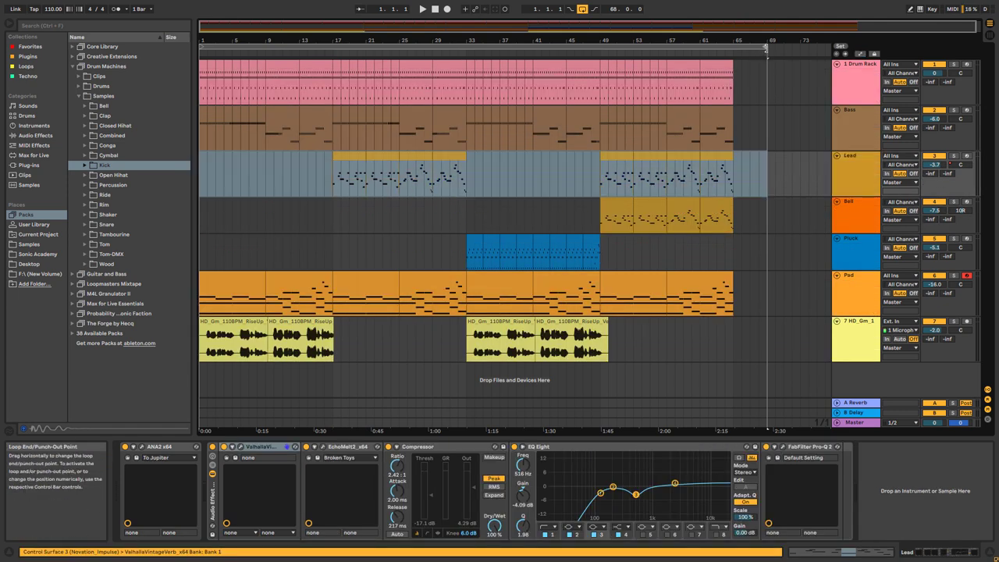
{"action": "left_click", "coordinate": [693, 47]}
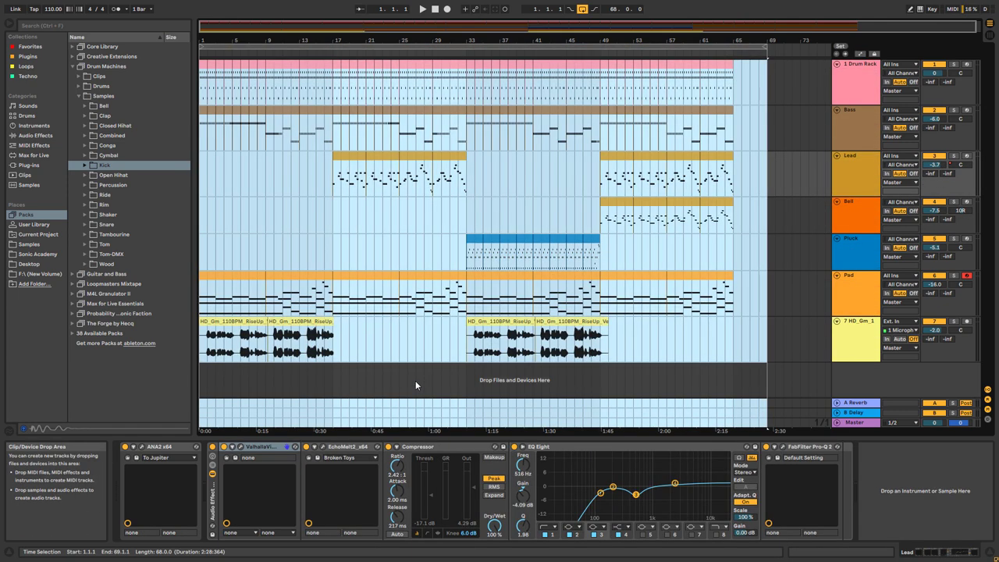
{"action": "left_click", "coordinate": [416, 380]}
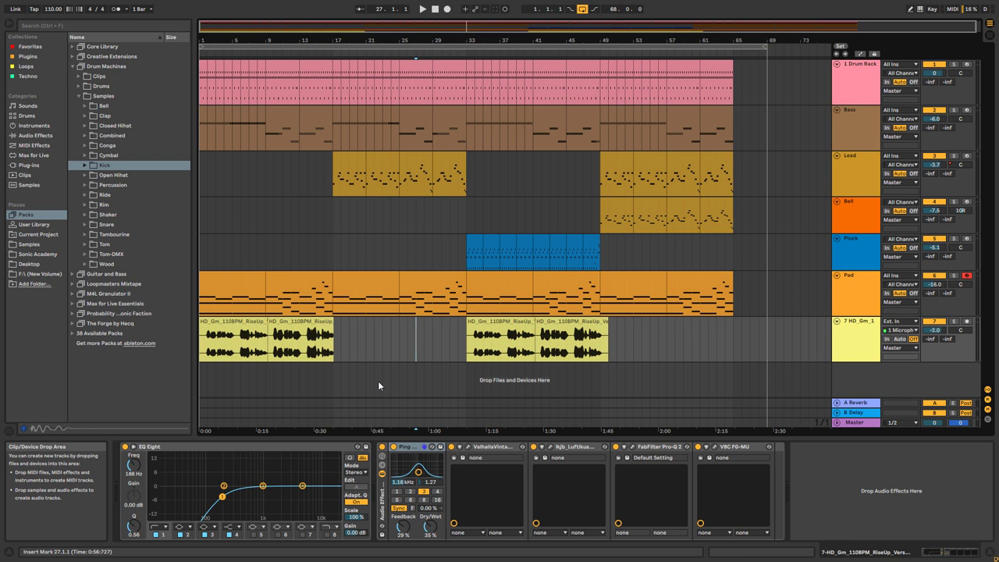
{"action": "double_click", "coordinate": [439, 14]}
{"action": "key", "text": "space"}
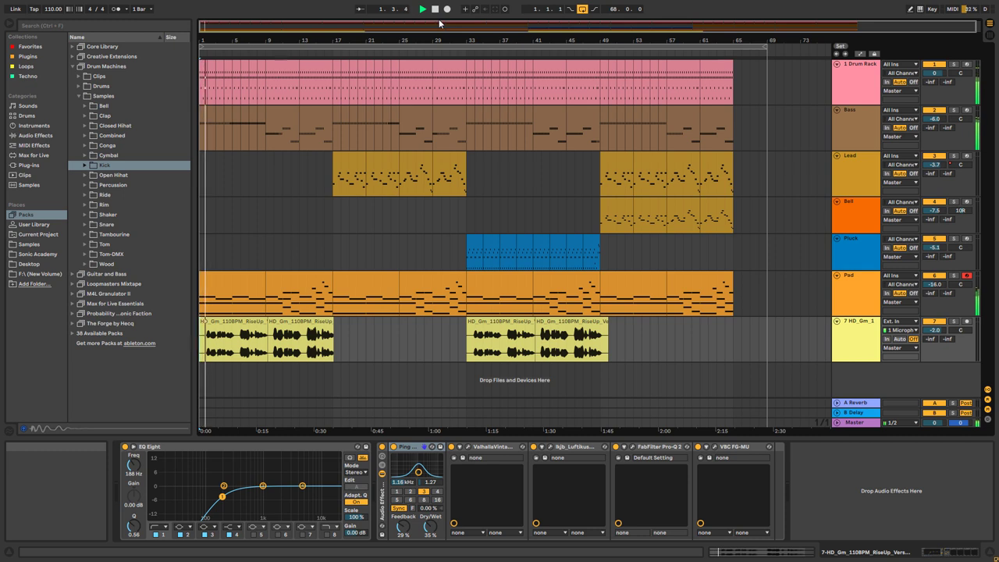